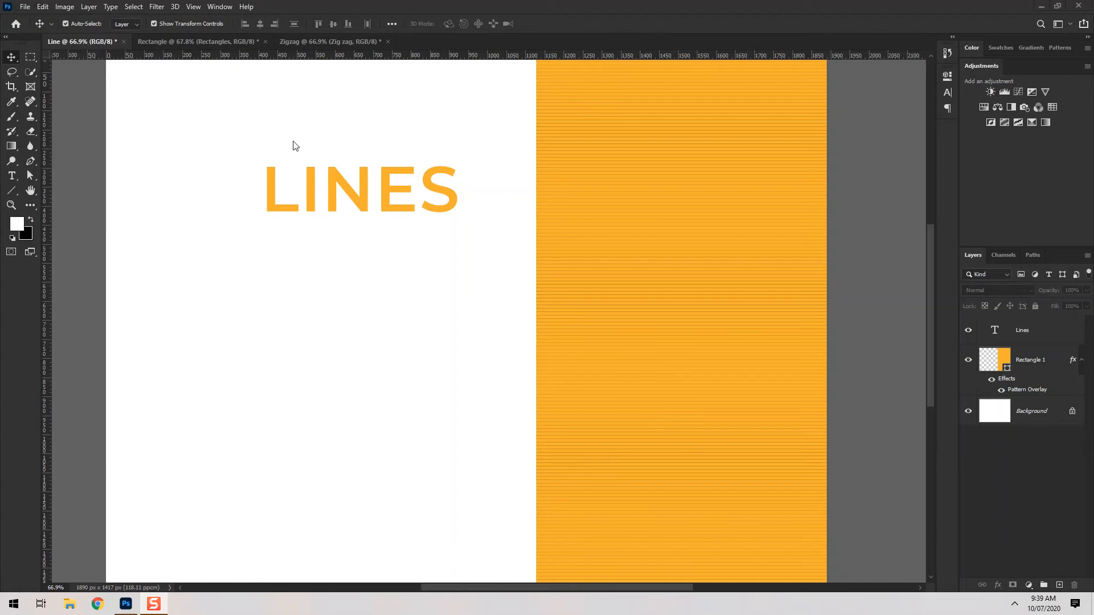
Look over the Rectangle and Zigzag documents and close Zigzag, Rectangle and Line without saving changes.
{"action": "left_click", "coordinate": [202, 44]}
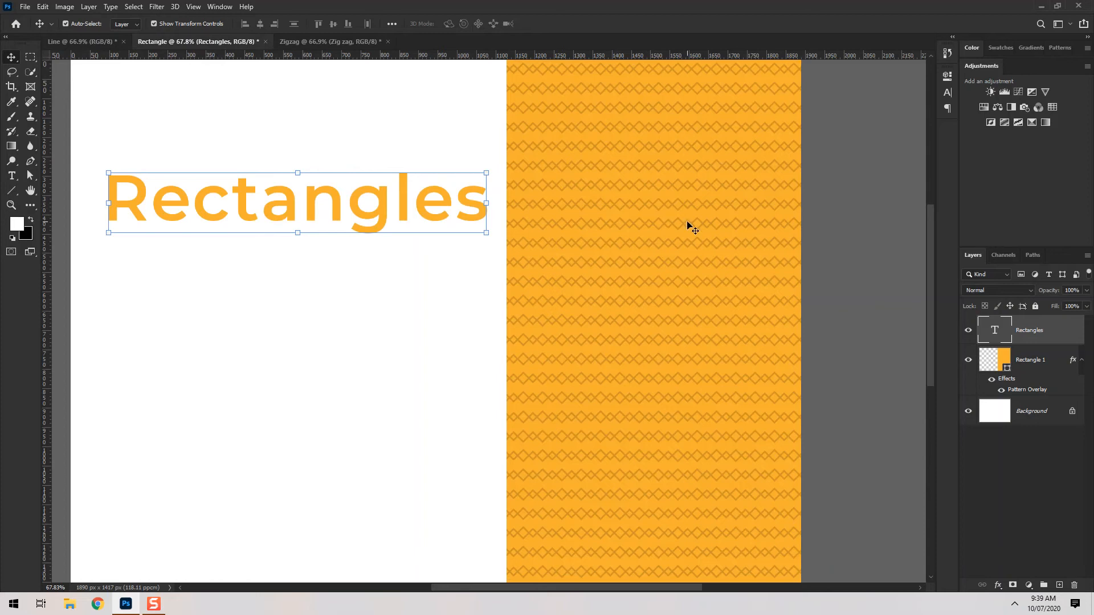
{"action": "left_click", "coordinate": [328, 43]}
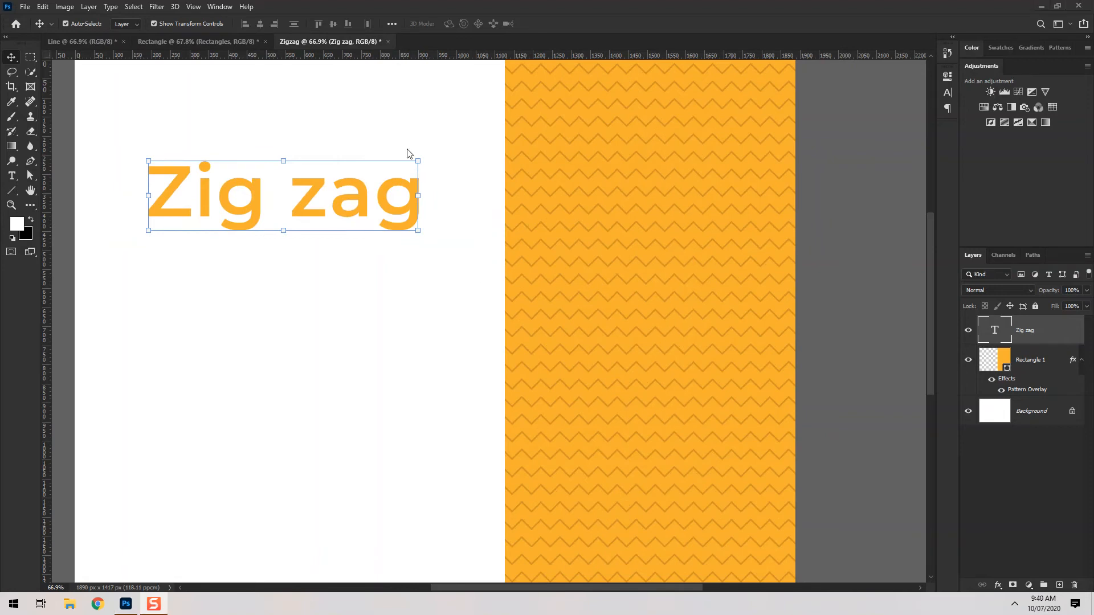
{"action": "left_click", "coordinate": [388, 43]}
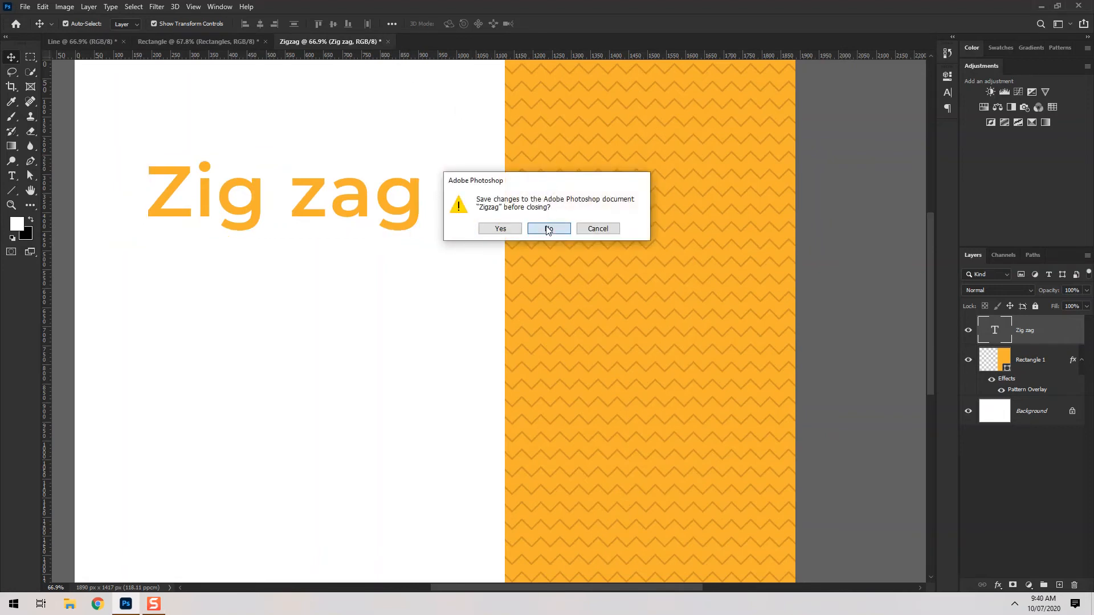
{"action": "left_click", "coordinate": [550, 227]}
{"action": "left_click", "coordinate": [266, 41]}
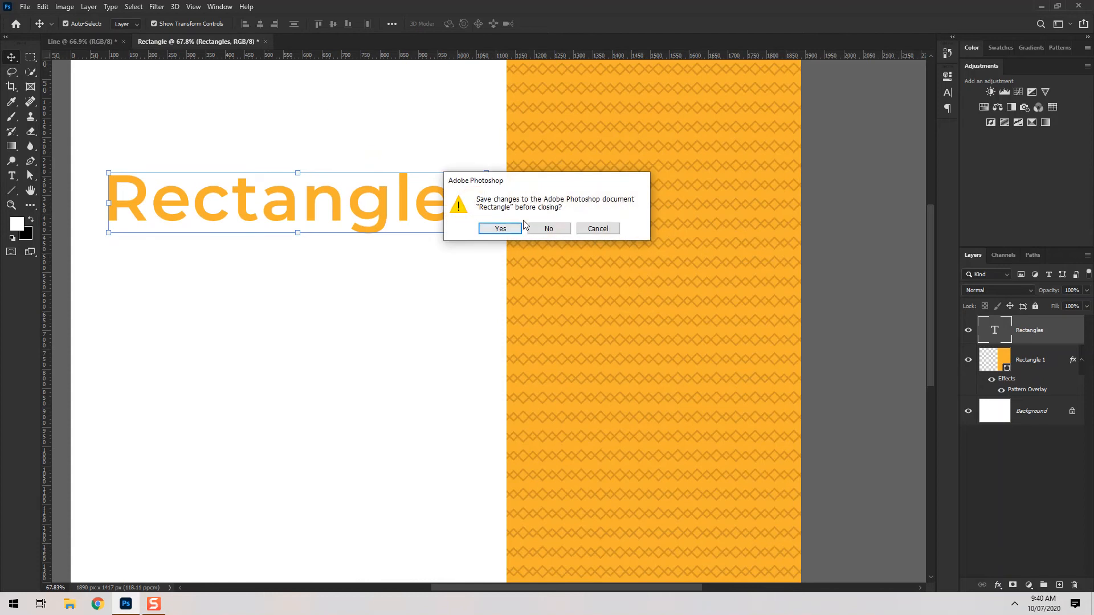
{"action": "left_click", "coordinate": [549, 227]}
{"action": "left_click", "coordinate": [123, 42]}
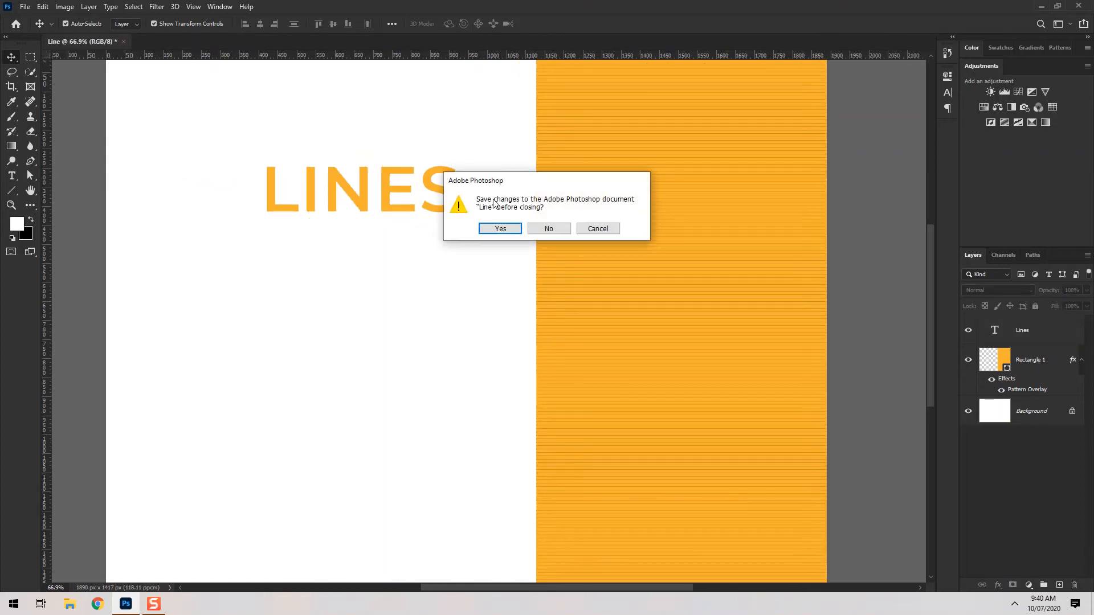
{"action": "left_click", "coordinate": [548, 228]}
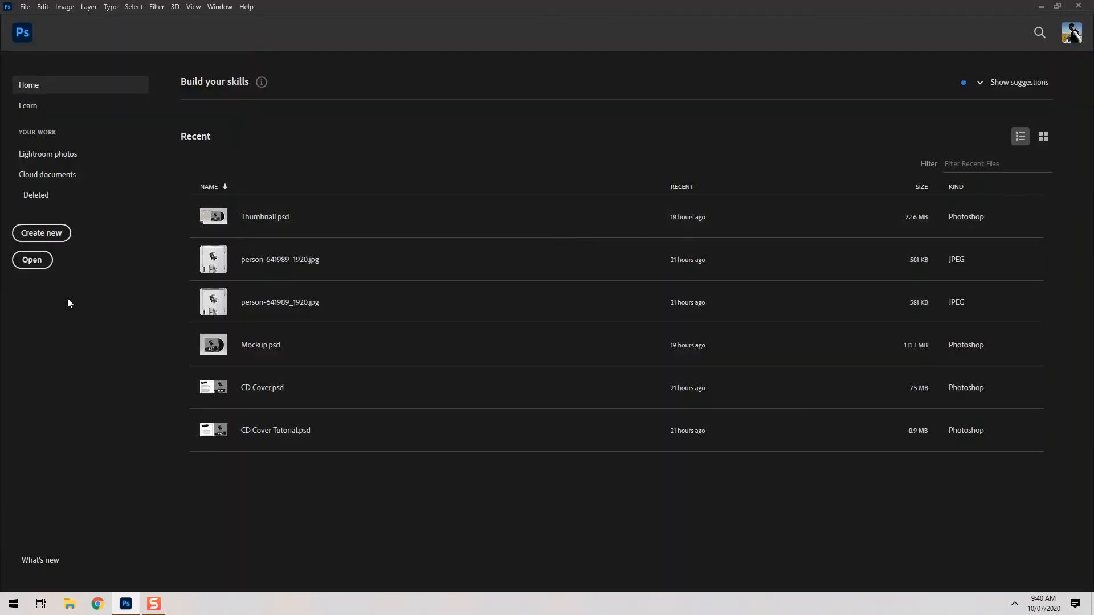
Create a new document named Pattern from the Default Photoshop Size photo preset, 16 x 12 cm.
{"action": "left_click", "coordinate": [49, 234]}
{"action": "left_click", "coordinate": [373, 66]}
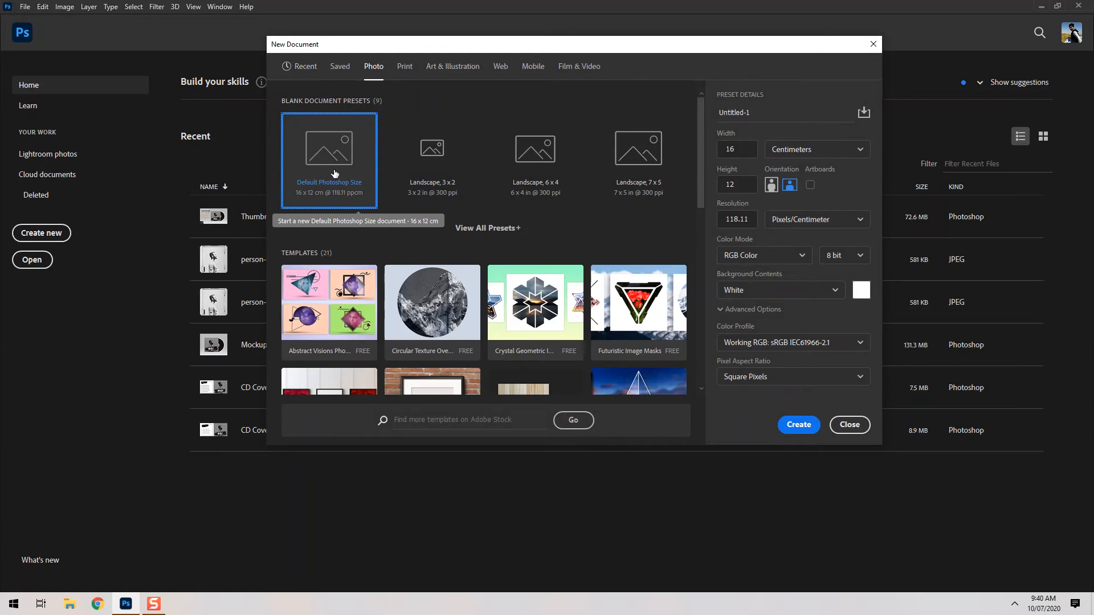
{"action": "left_click", "coordinate": [759, 111]}
{"action": "type", "text": "Pat"}
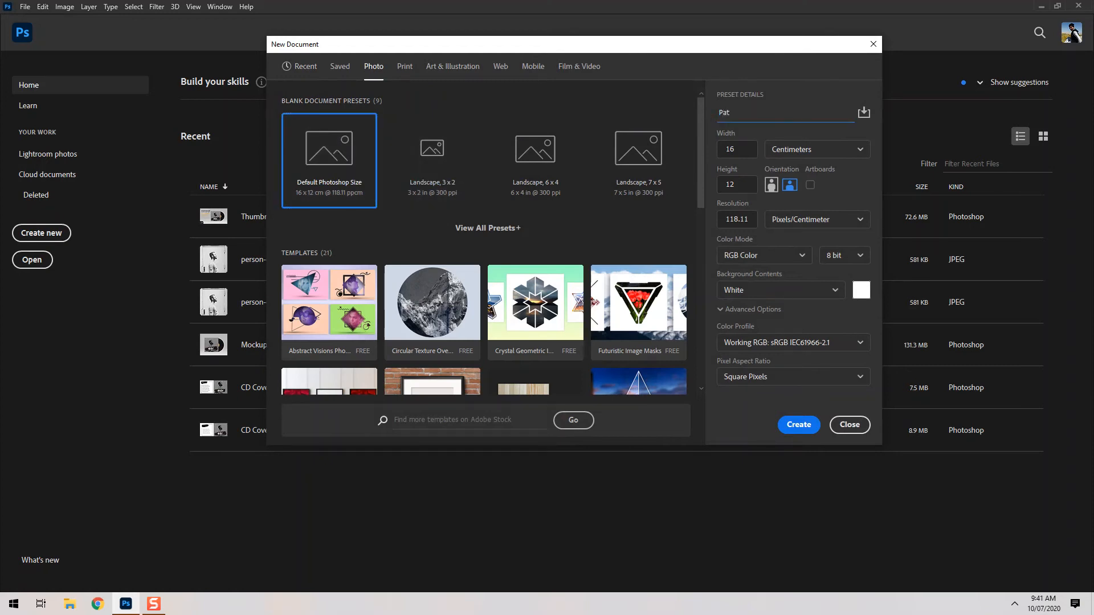
{"action": "type", "text": "t"}
{"action": "left_click", "coordinate": [798, 424]}
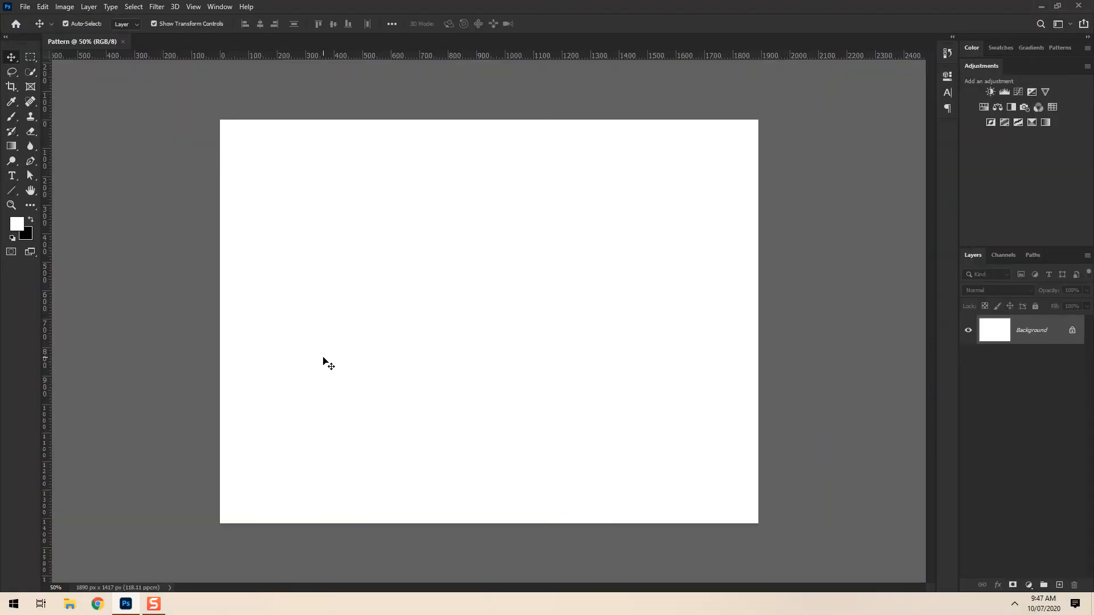
Create a second new document, 40 x 40 pixels at 72 pixels/inch, in RGB Color with transparent background contents.
{"action": "left_click", "coordinate": [26, 7]}
{"action": "left_click", "coordinate": [37, 18]}
{"action": "left_click", "coordinate": [694, 155]}
{"action": "double_click", "coordinate": [694, 155]}
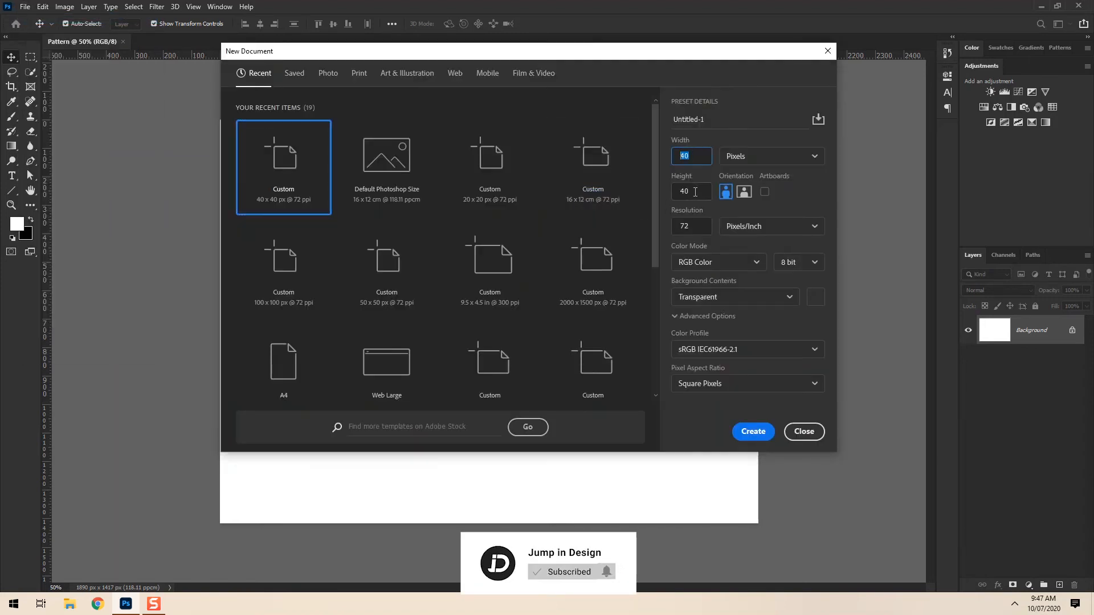
{"action": "left_click", "coordinate": [758, 300]}
{"action": "left_click", "coordinate": [706, 383]}
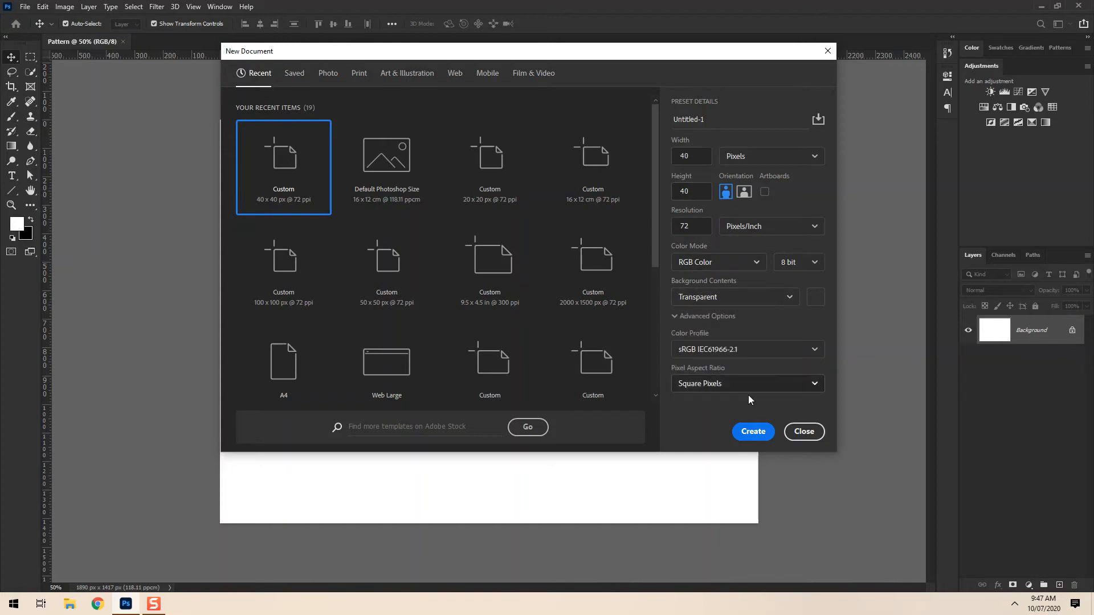
{"action": "left_click", "coordinate": [754, 433]}
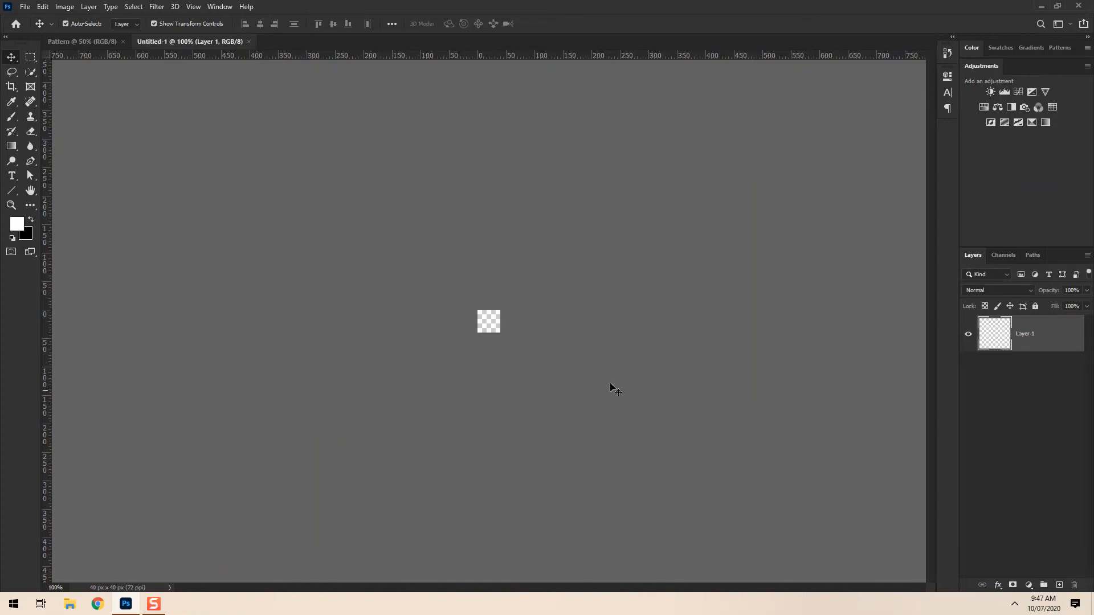
Draw a horizontal 1 px line shape about 55 px long across the upper half of the canvas, past both edges.
{"action": "left_click_drag", "start_coordinate": [490, 317], "coordinate": [585, 323]}
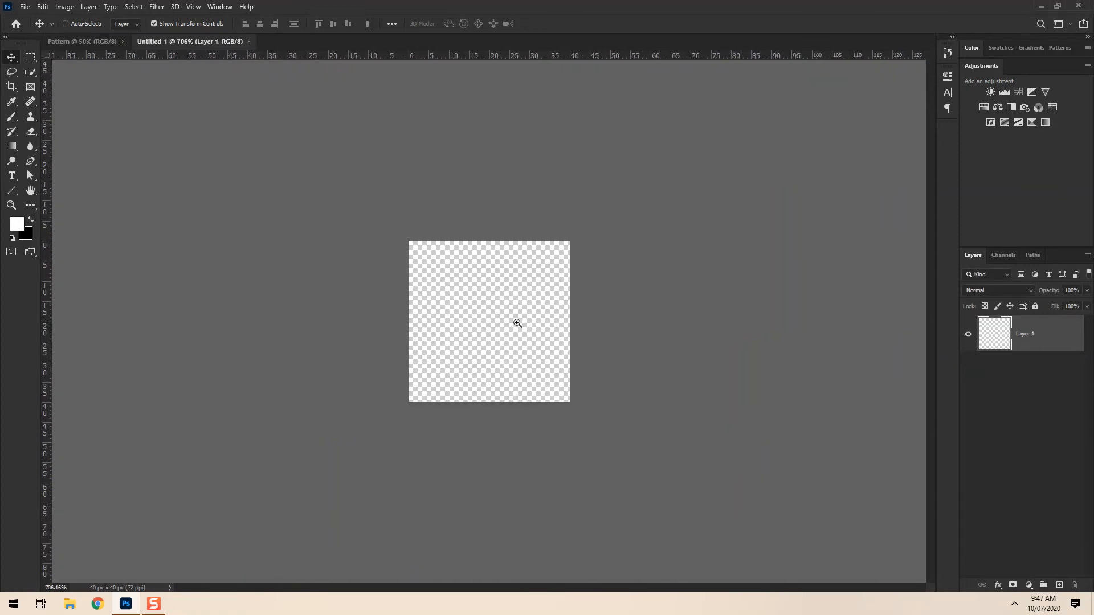
{"action": "left_click", "coordinate": [18, 195]}
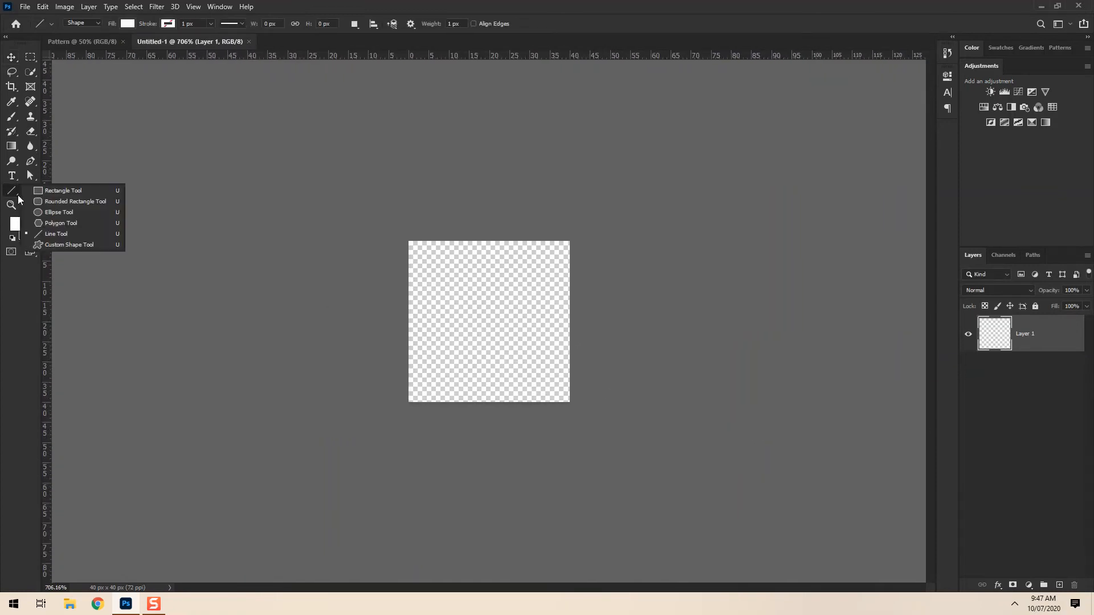
{"action": "left_click", "coordinate": [63, 234]}
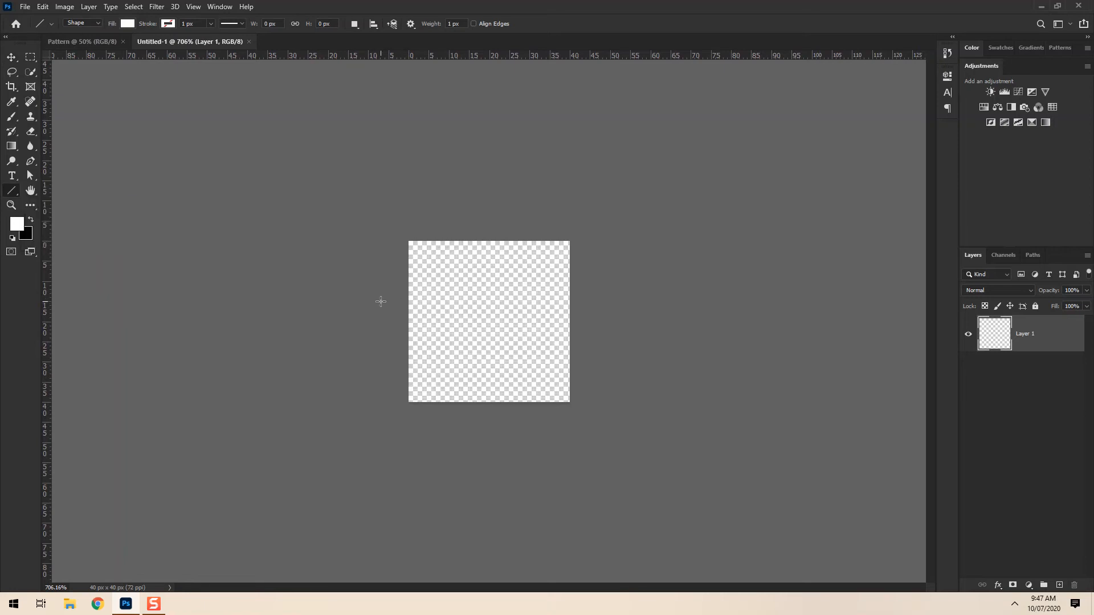
{"action": "left_click_drag", "start_coordinate": [385, 303], "coordinate": [605, 303]}
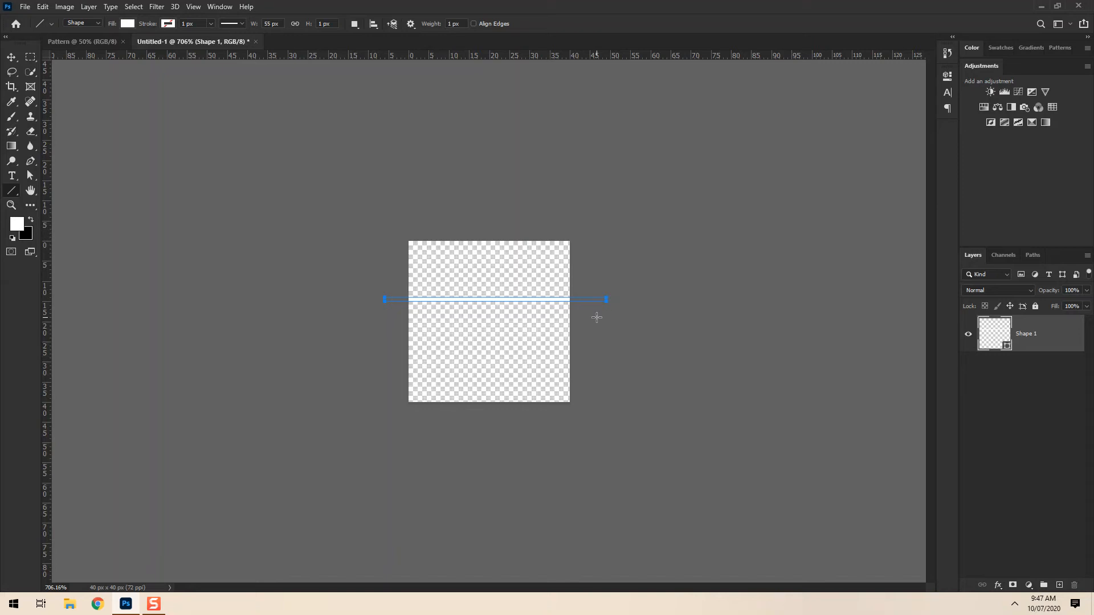
Change the line shape's fill color to black (000000).
{"action": "double_click", "coordinate": [994, 340]}
{"action": "left_click_drag", "start_coordinate": [905, 248], "coordinate": [763, 300]}
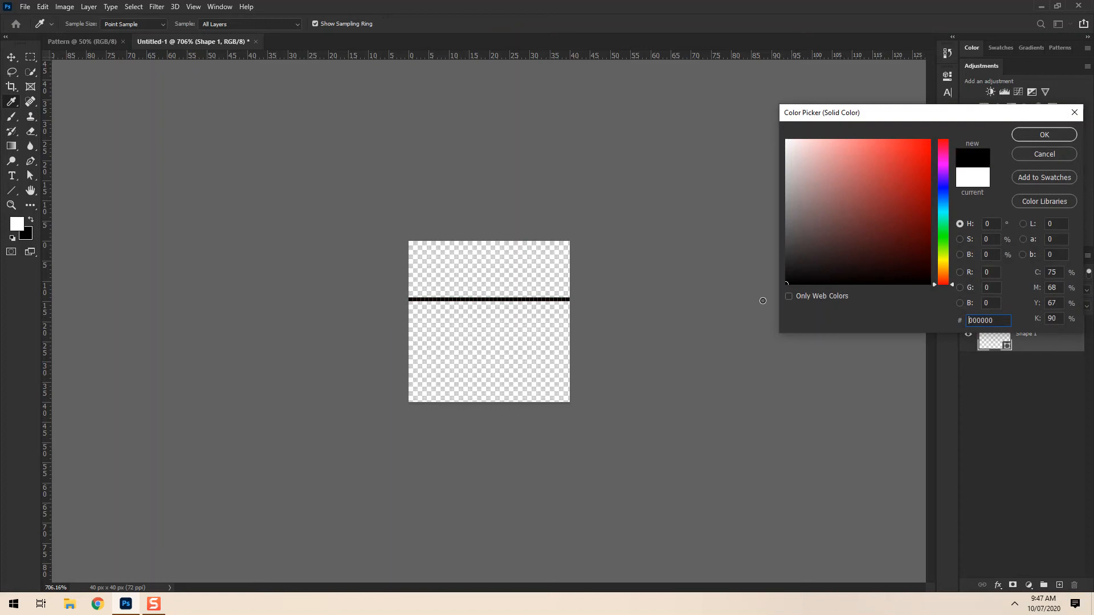
{"action": "left_click", "coordinate": [1045, 134]}
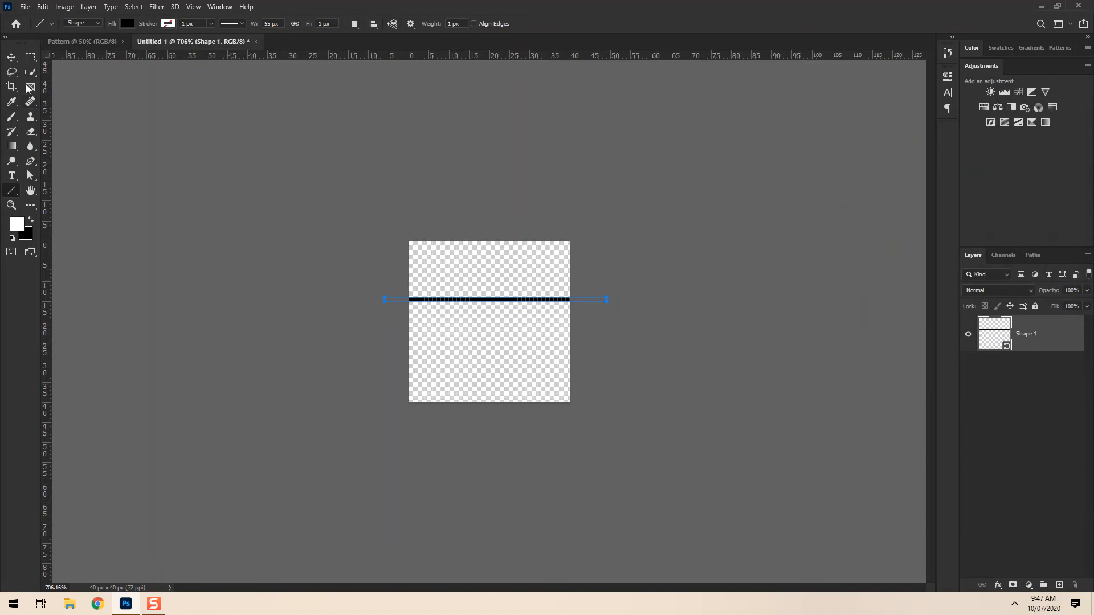
Select the entire canvas, align the line to its horizontal and vertical centers, and deselect.
{"action": "left_click", "coordinate": [11, 58]}
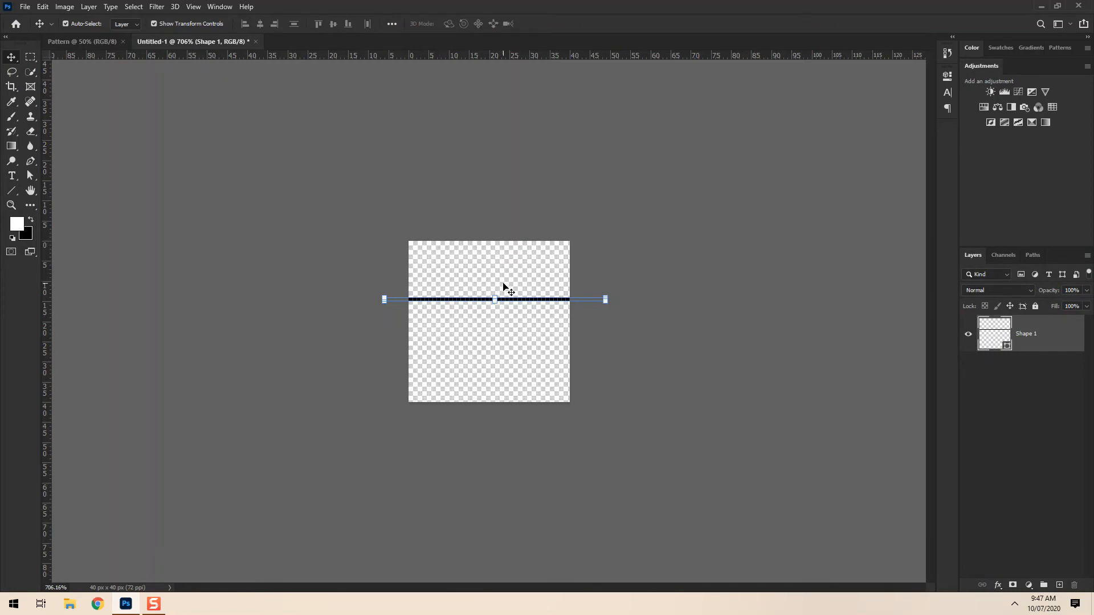
{"action": "key", "text": "ctrl+space"}
{"action": "left_click_drag", "start_coordinate": [514, 327], "coordinate": [541, 325]}
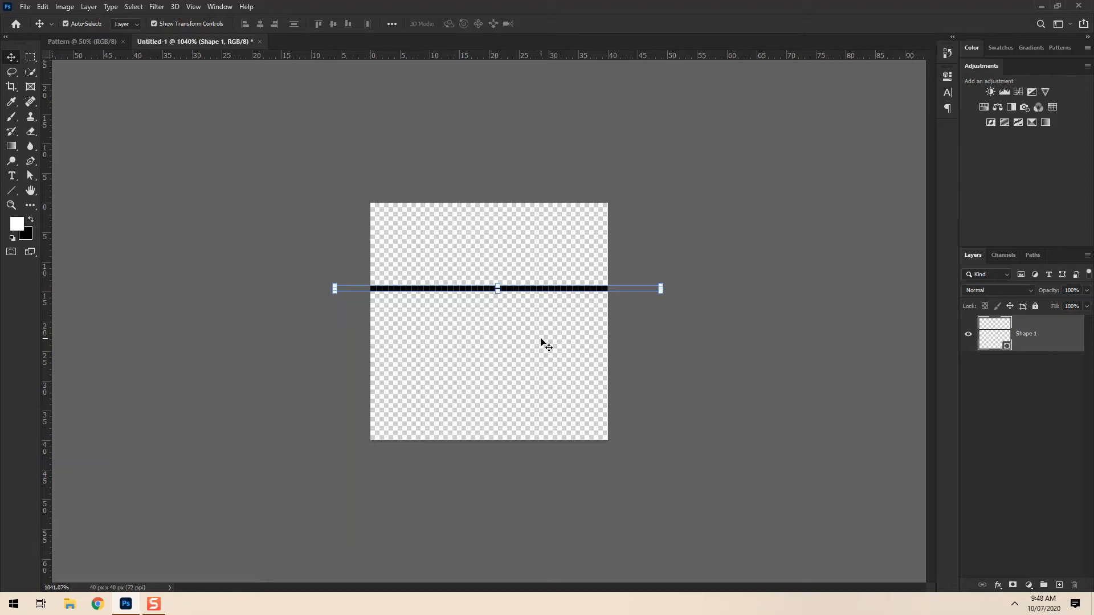
{"action": "left_click", "coordinate": [128, 8]}
{"action": "left_click", "coordinate": [149, 19]}
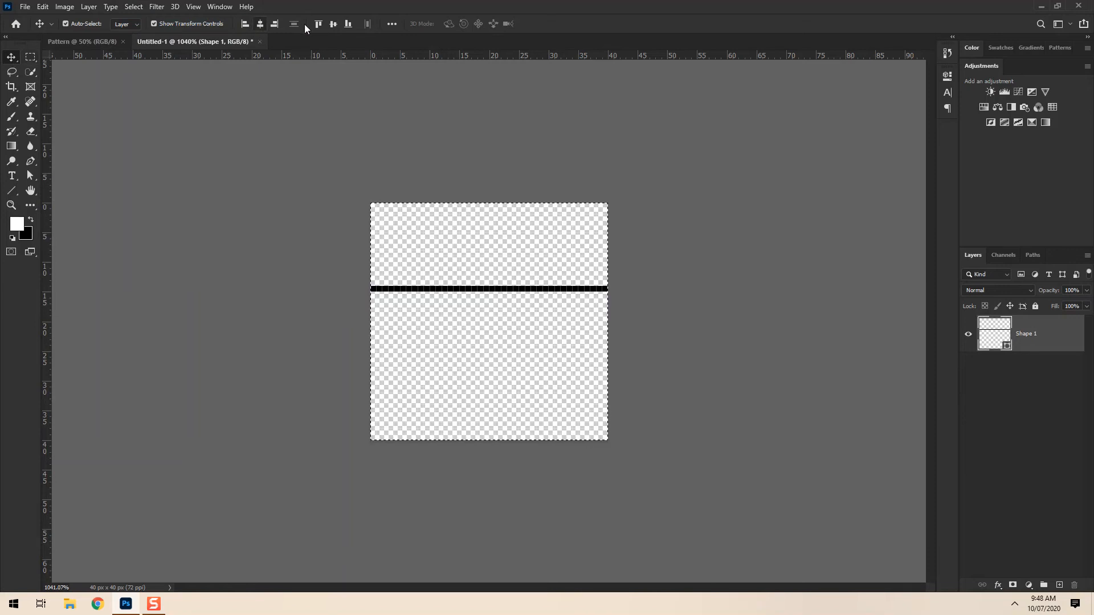
{"action": "left_click", "coordinate": [334, 23]}
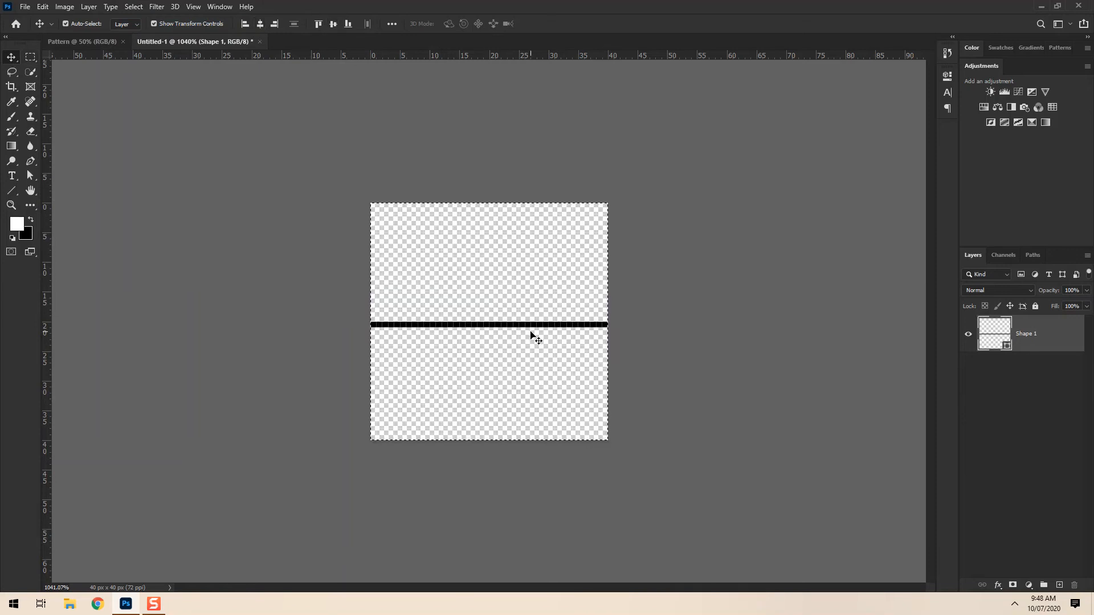
{"action": "left_click", "coordinate": [133, 7]}
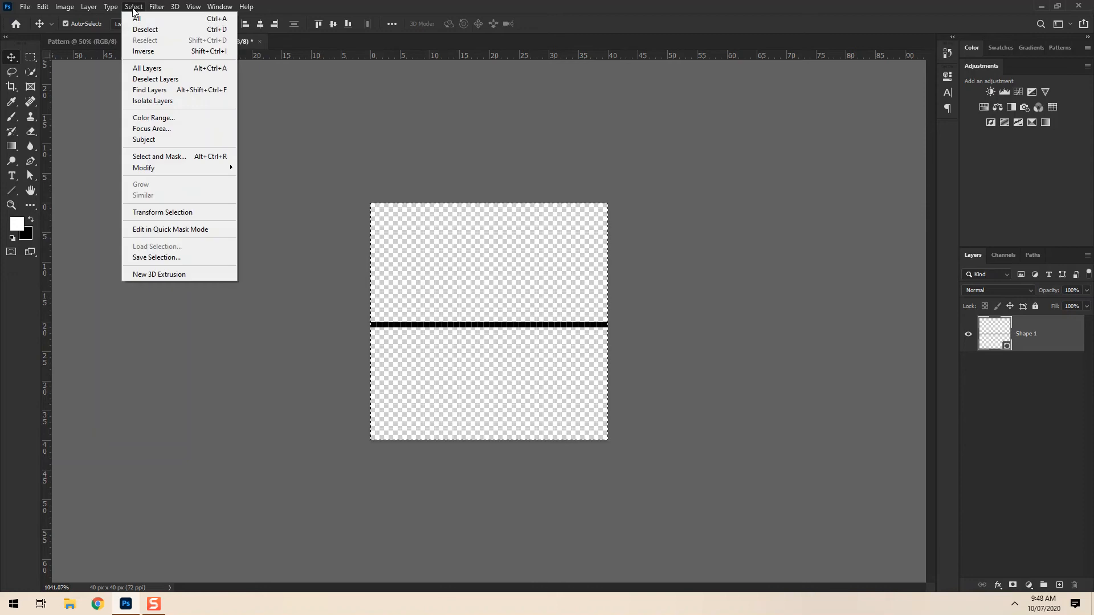
{"action": "left_click", "coordinate": [150, 29]}
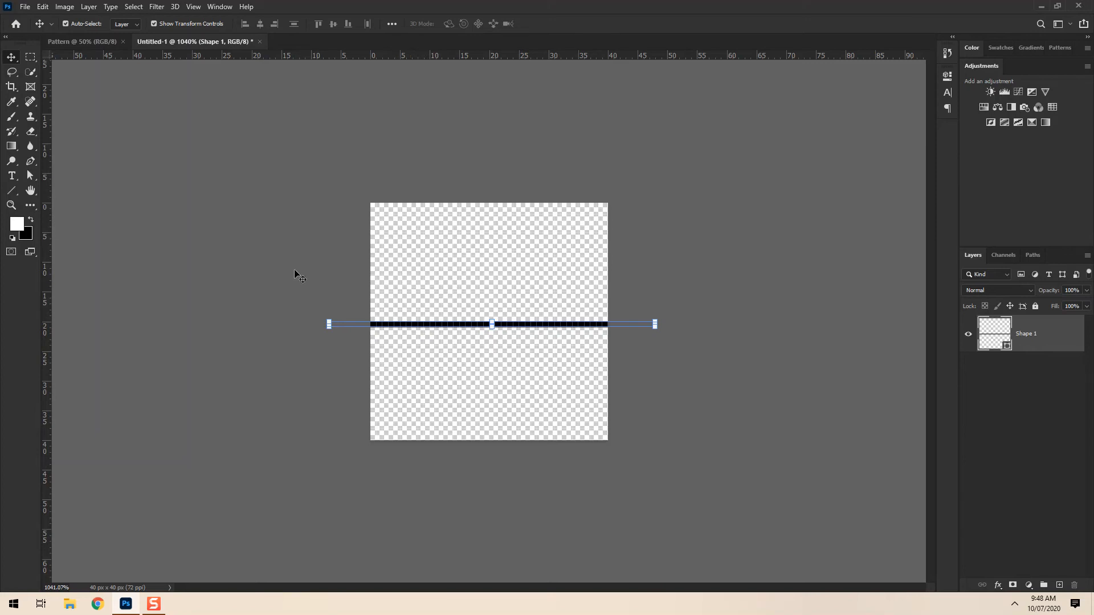
Try cropping the canvas to a 40 x 2 px strip around the black line, and undo the crop.
{"action": "left_click", "coordinate": [14, 90]}
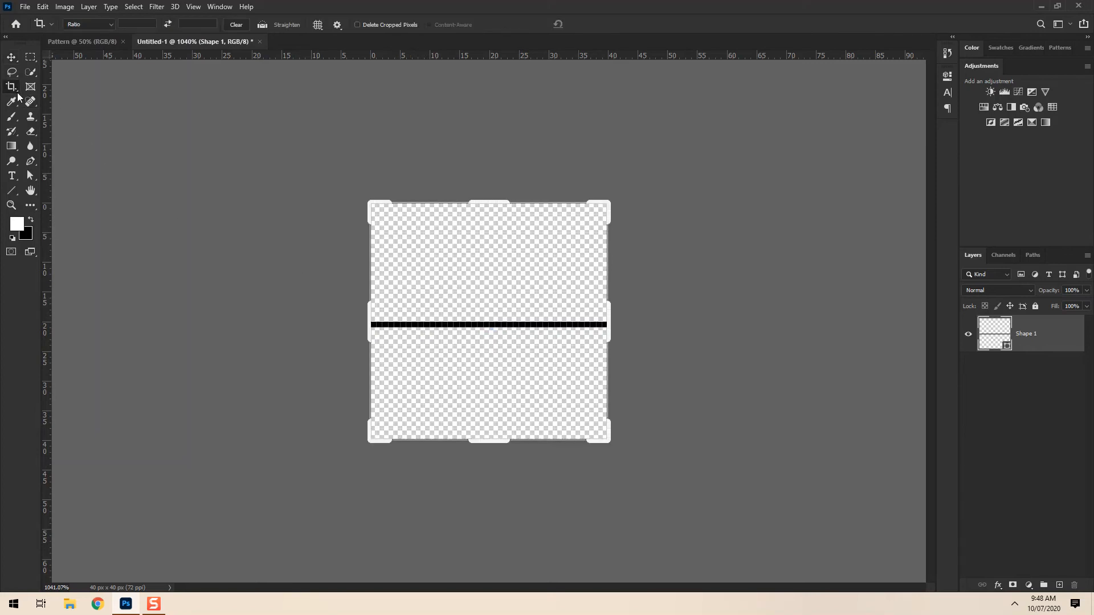
{"action": "left_click_drag", "start_coordinate": [500, 244], "coordinate": [519, 243]}
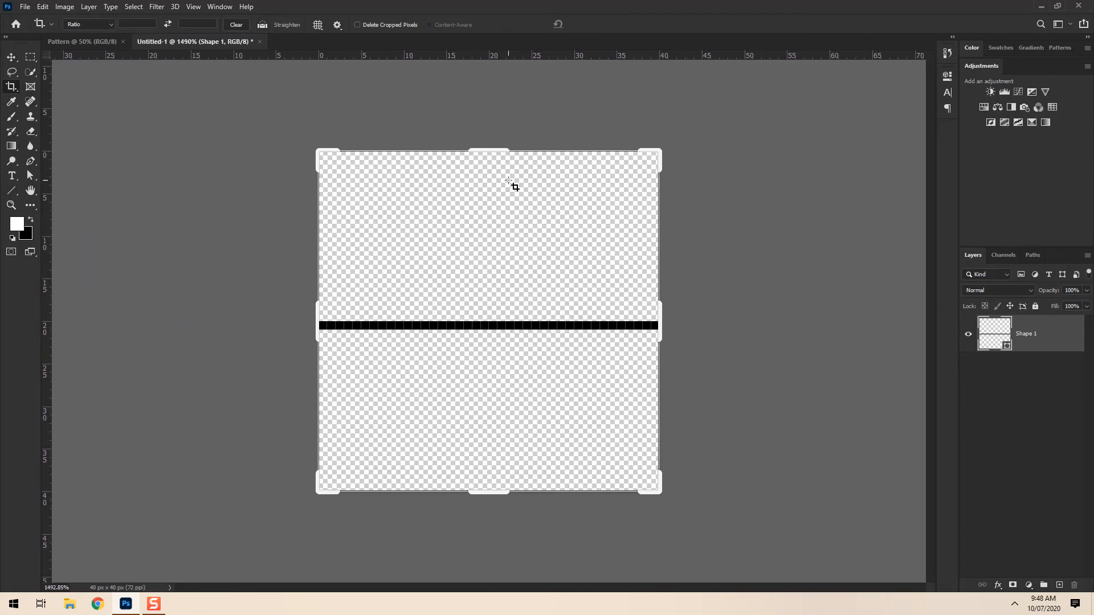
{"action": "left_click_drag", "start_coordinate": [489, 151], "coordinate": [506, 309]}
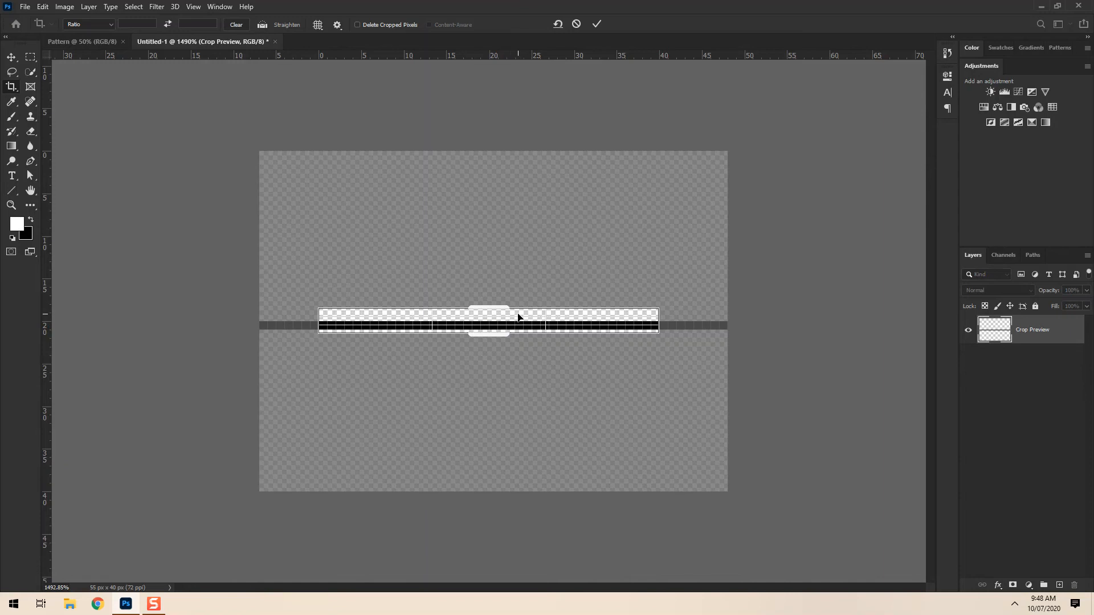
{"action": "left_click", "coordinate": [596, 26]}
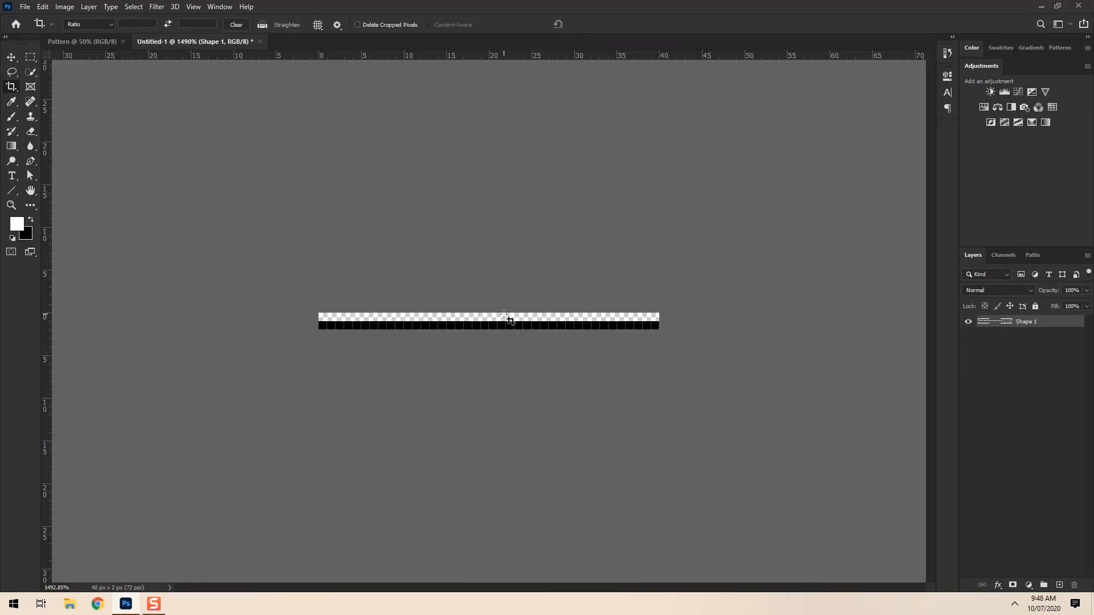
{"action": "key", "text": "ctrl"}
{"action": "key", "text": "ctrl+z"}
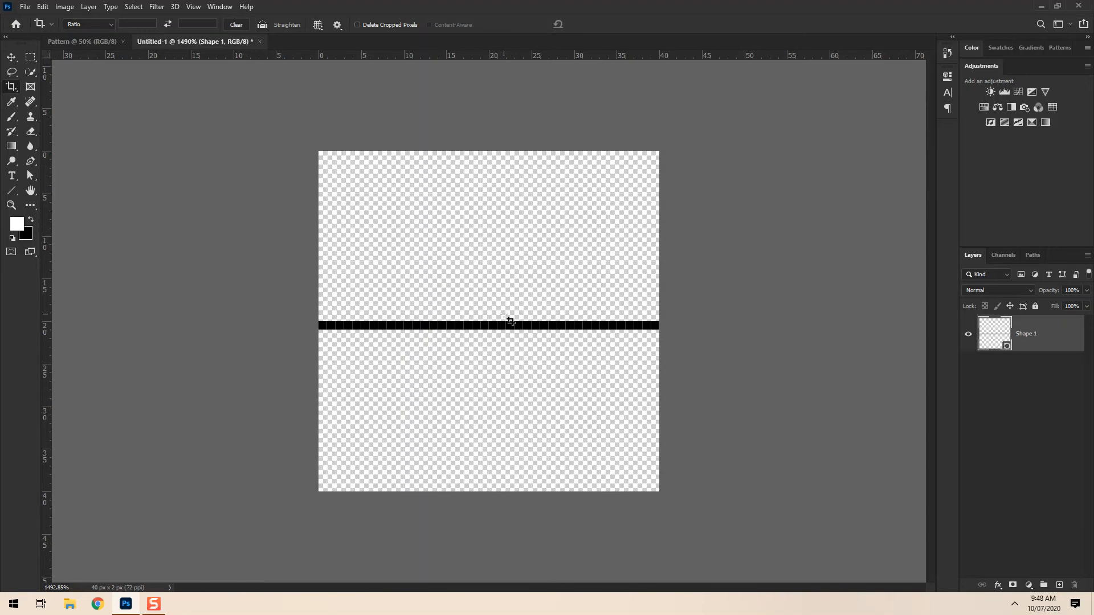
Resize the image to a height of 41 px, keeping the width at 40 px and resampling on Automatic.
{"action": "left_click", "coordinate": [64, 8]}
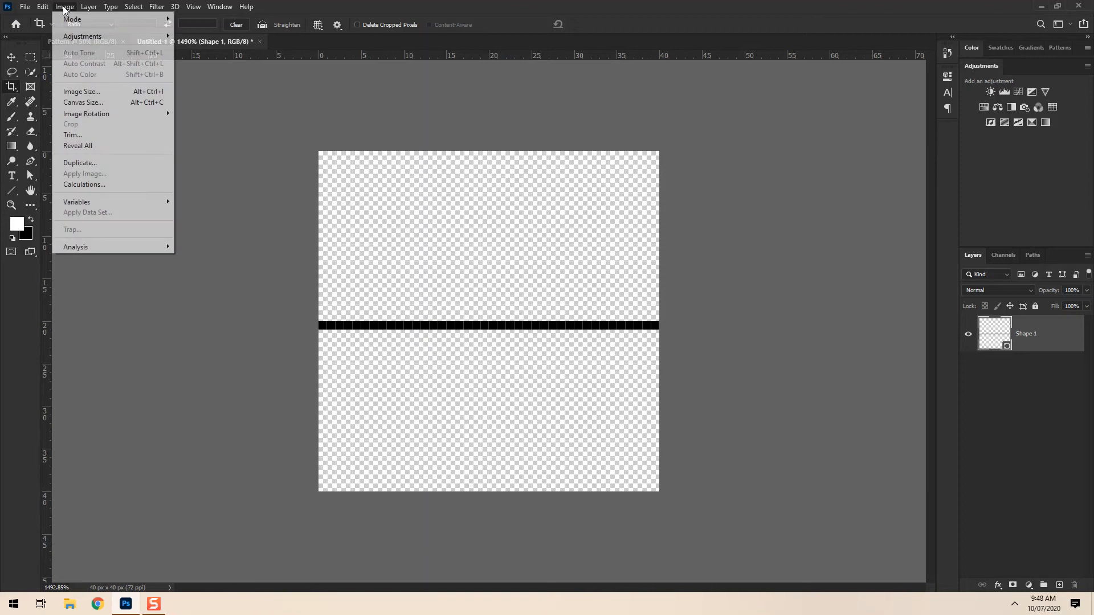
{"action": "left_click", "coordinate": [87, 93]}
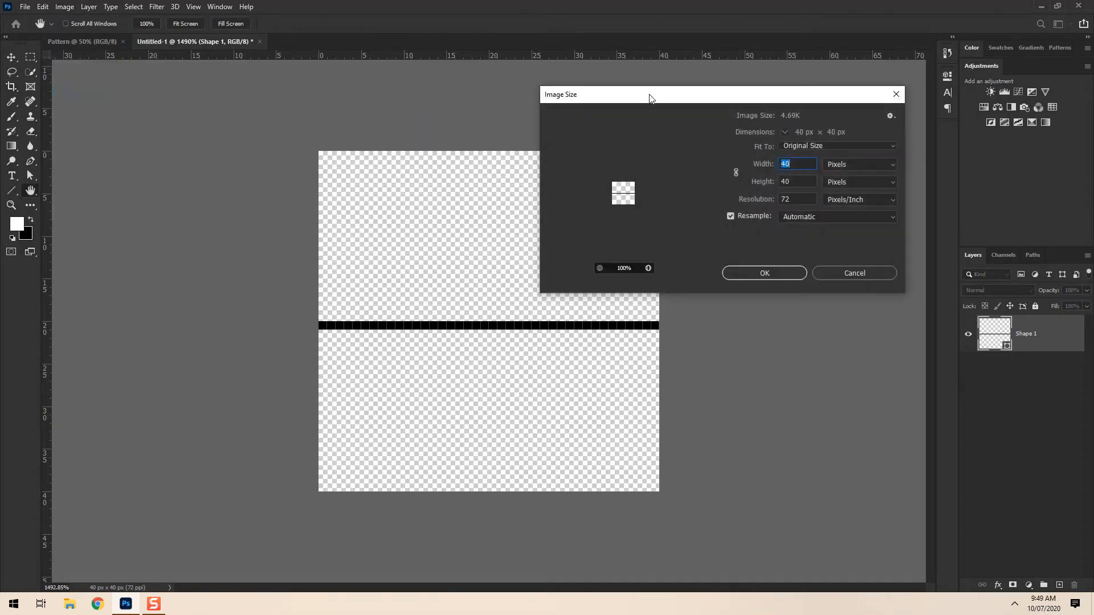
{"action": "left_click_drag", "start_coordinate": [643, 100], "coordinate": [633, 86]}
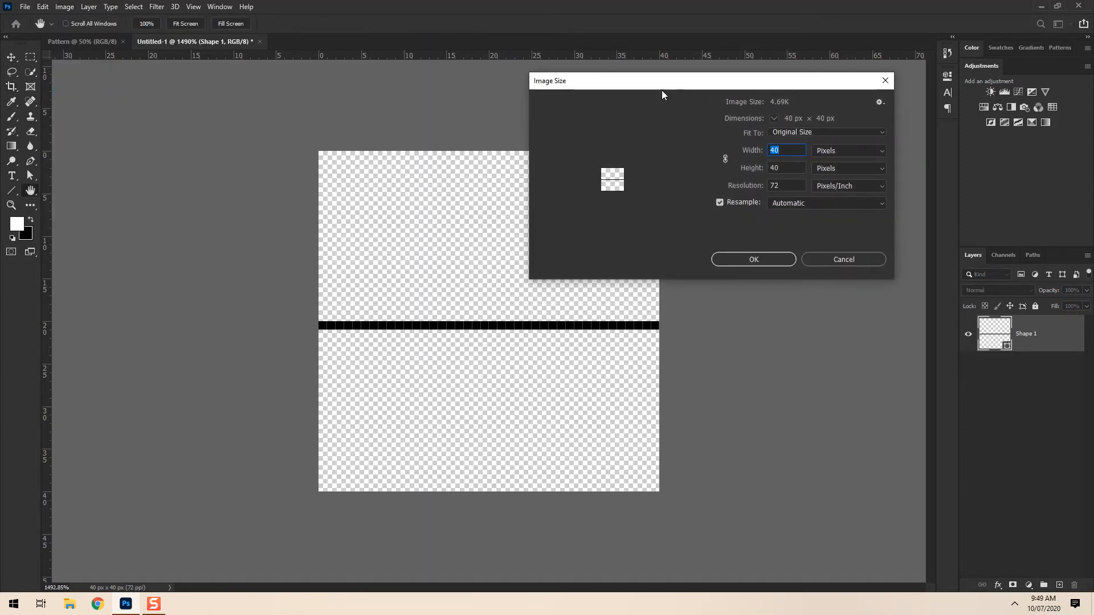
{"action": "left_click", "coordinate": [765, 168]}
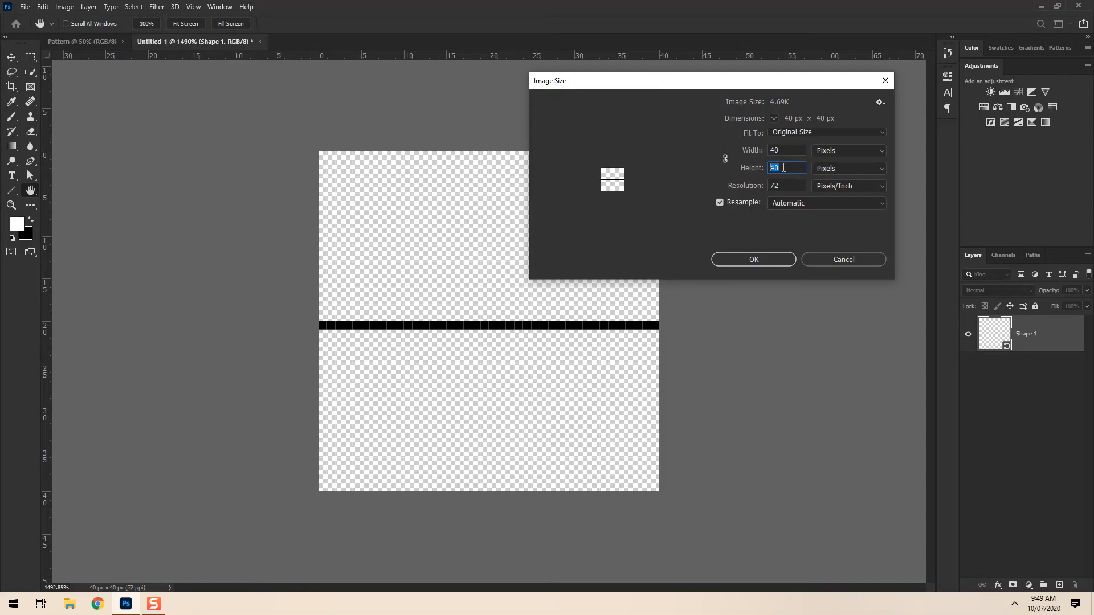
{"action": "type", "text": "41"}
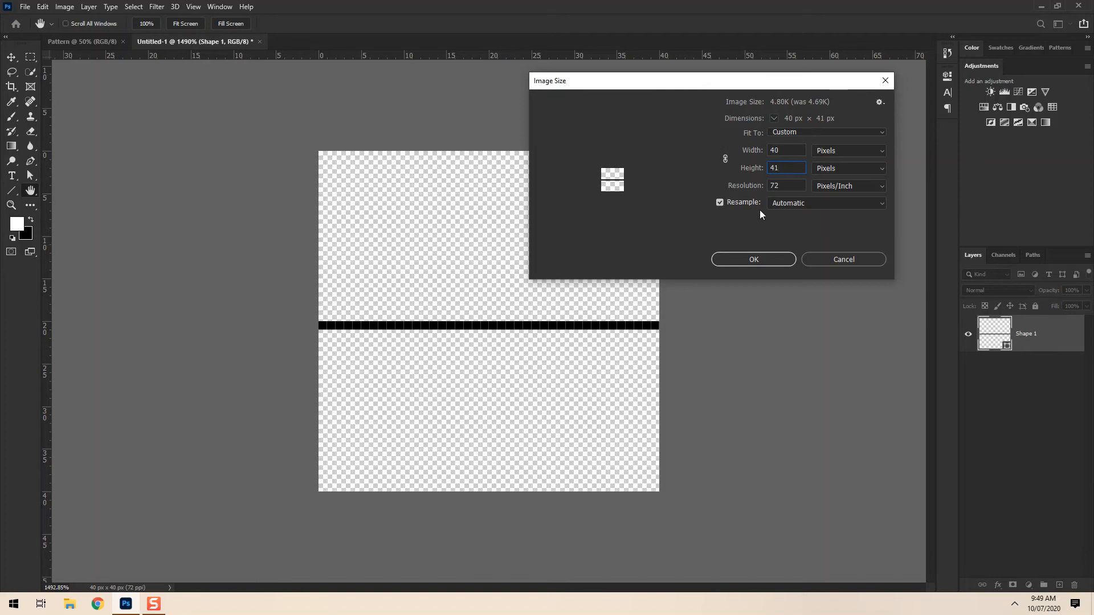
{"action": "left_click_drag", "start_coordinate": [758, 82], "coordinate": [806, 76]}
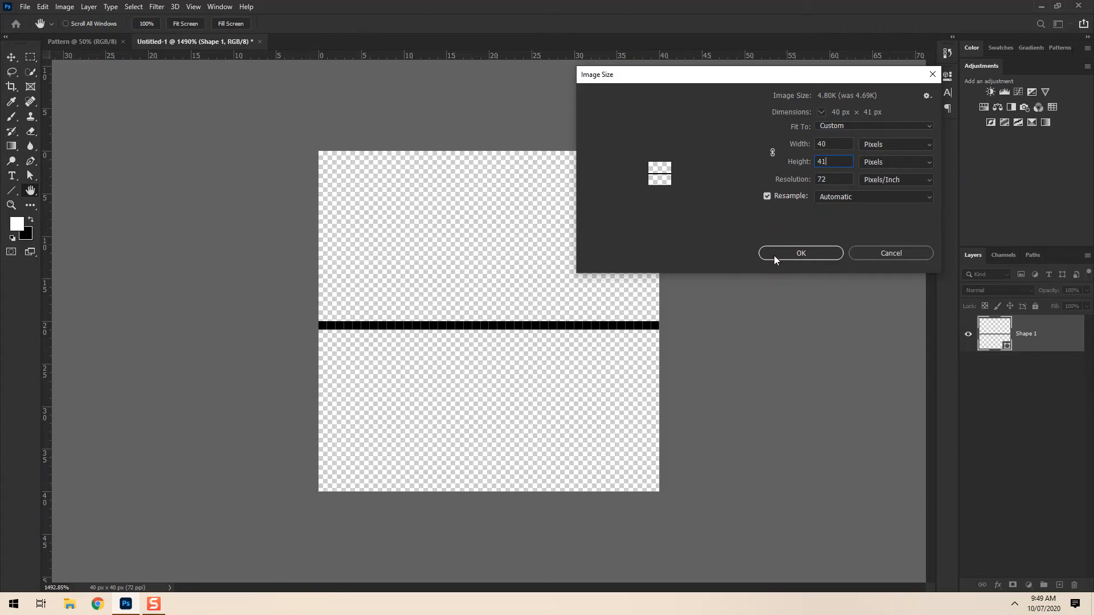
{"action": "left_click", "coordinate": [781, 254]}
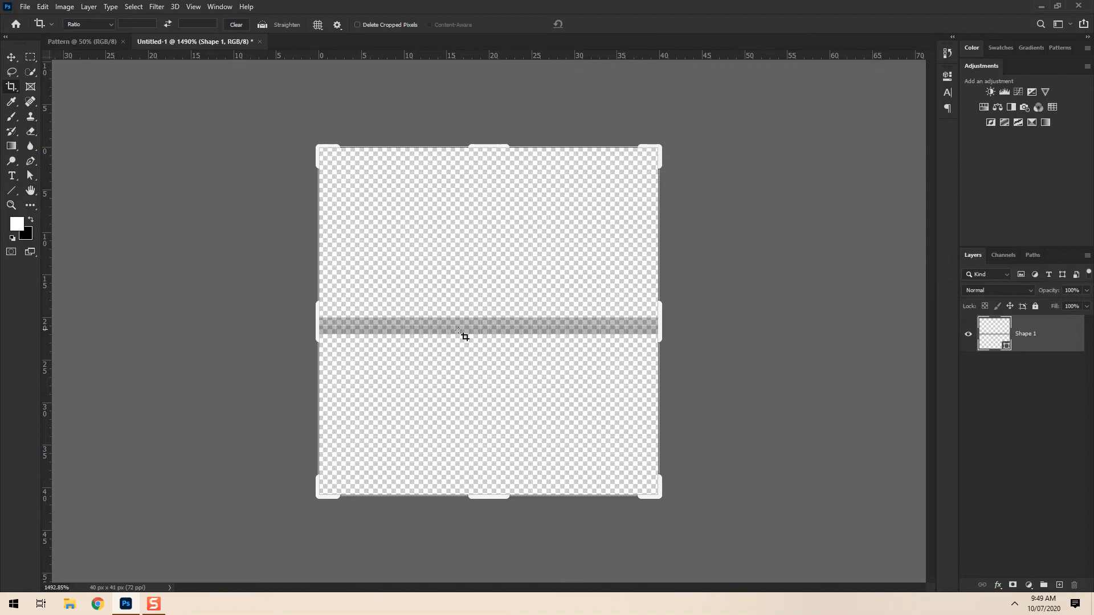
Add a new empty layer and delete the blurred line shape's layer.
{"action": "left_click", "coordinate": [11, 58]}
{"action": "left_click", "coordinate": [489, 278]}
{"action": "left_click", "coordinate": [501, 330]}
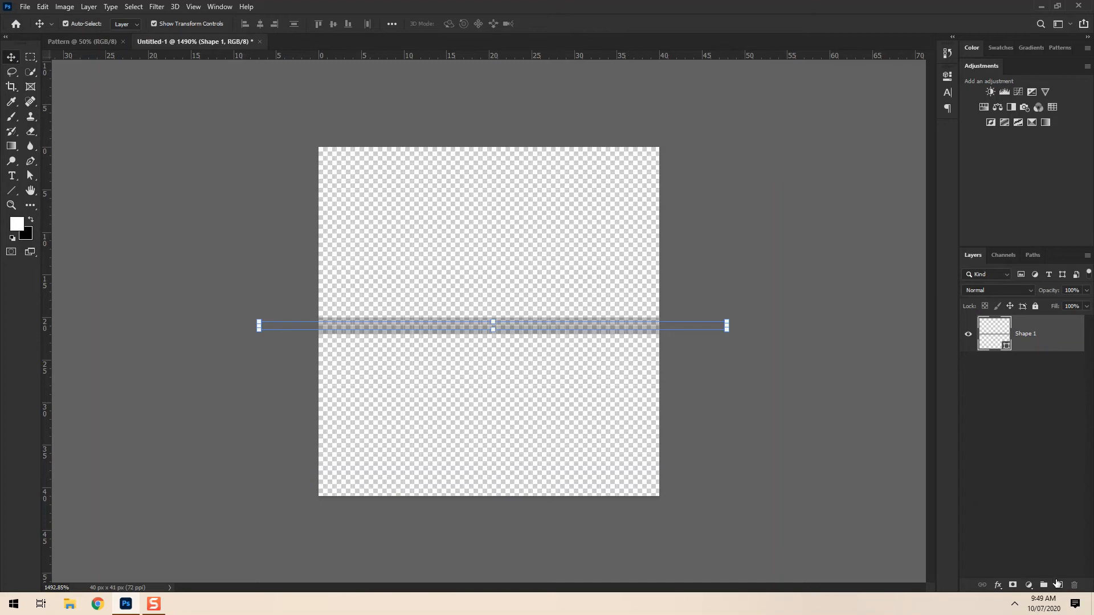
{"action": "left_click", "coordinate": [1060, 585]}
{"action": "left_click_drag", "start_coordinate": [1049, 378], "coordinate": [1074, 585]}
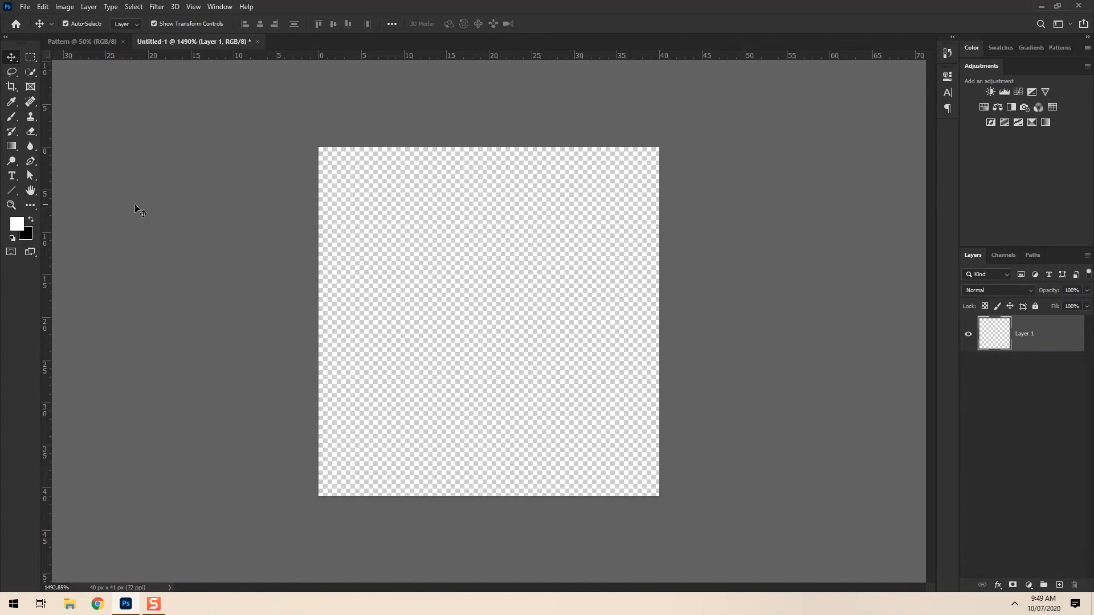
Draw a horizontal 1 px line shape about 47 px long across the canvas's upper half and fill it black (000000).
{"action": "left_click", "coordinate": [19, 192]}
{"action": "left_click_drag", "start_coordinate": [334, 281], "coordinate": [719, 291]}
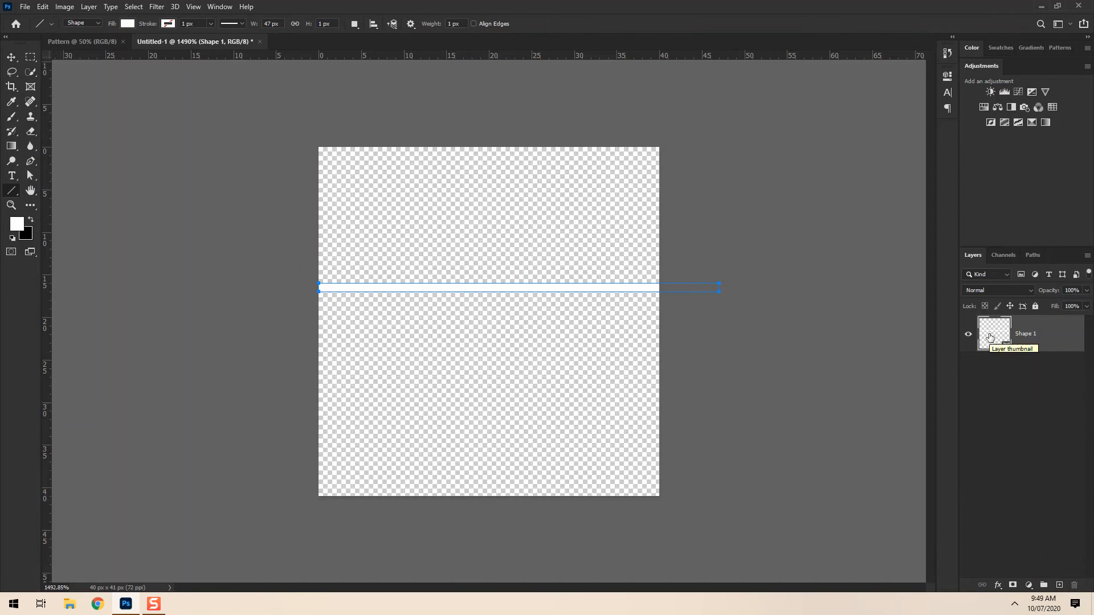
{"action": "double_click", "coordinate": [990, 338]}
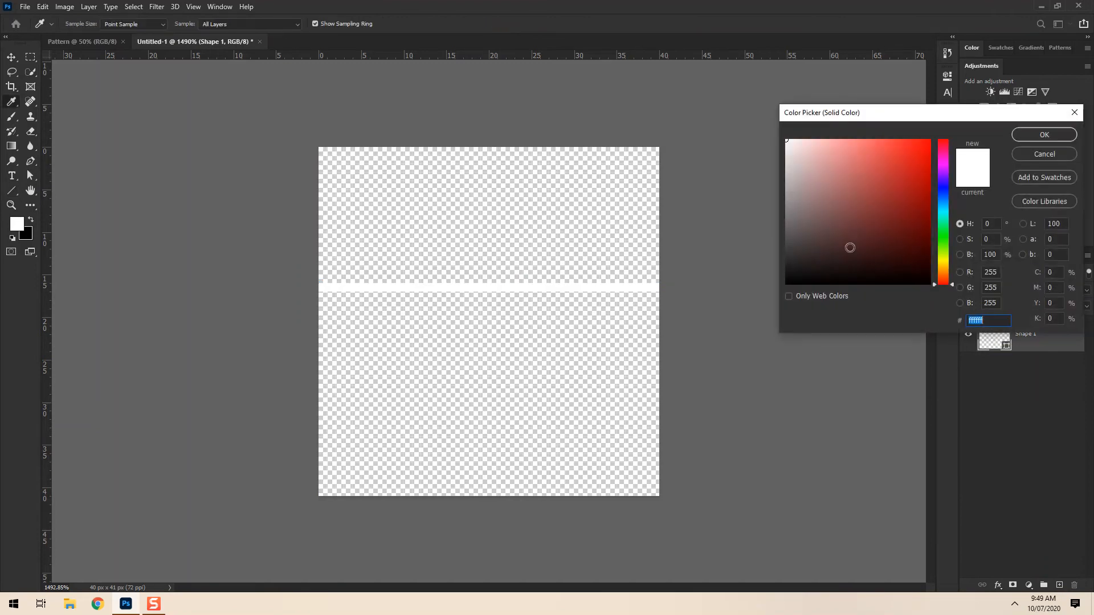
{"action": "type", "text": "000000"}
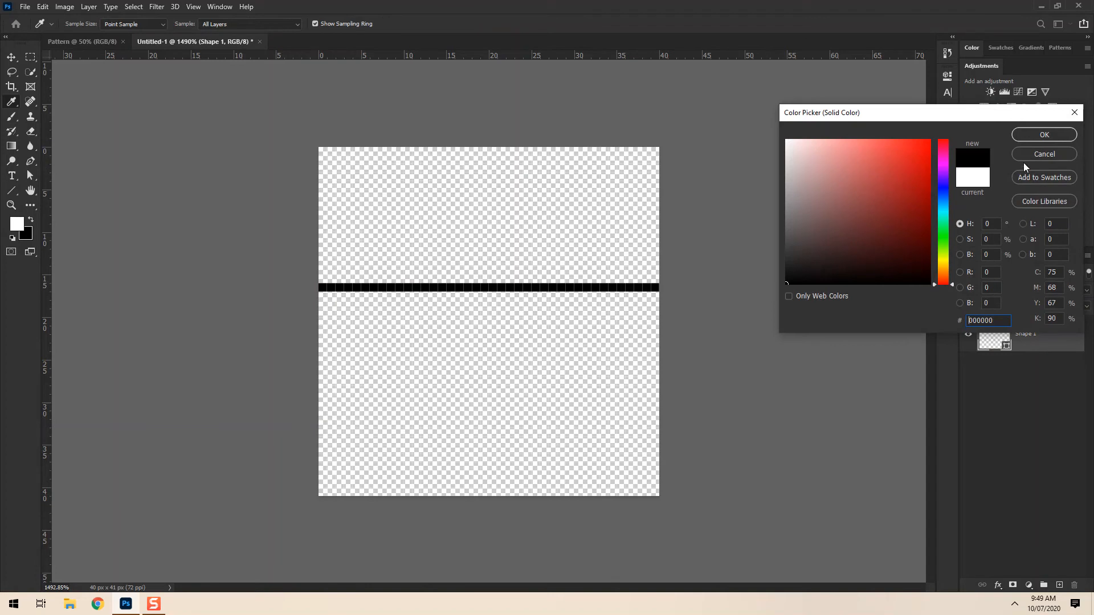
{"action": "left_click", "coordinate": [1031, 135]}
Select the entire canvas, center the new black line on it horizontally and vertically, and clear the selection.
{"action": "left_click", "coordinate": [12, 57]}
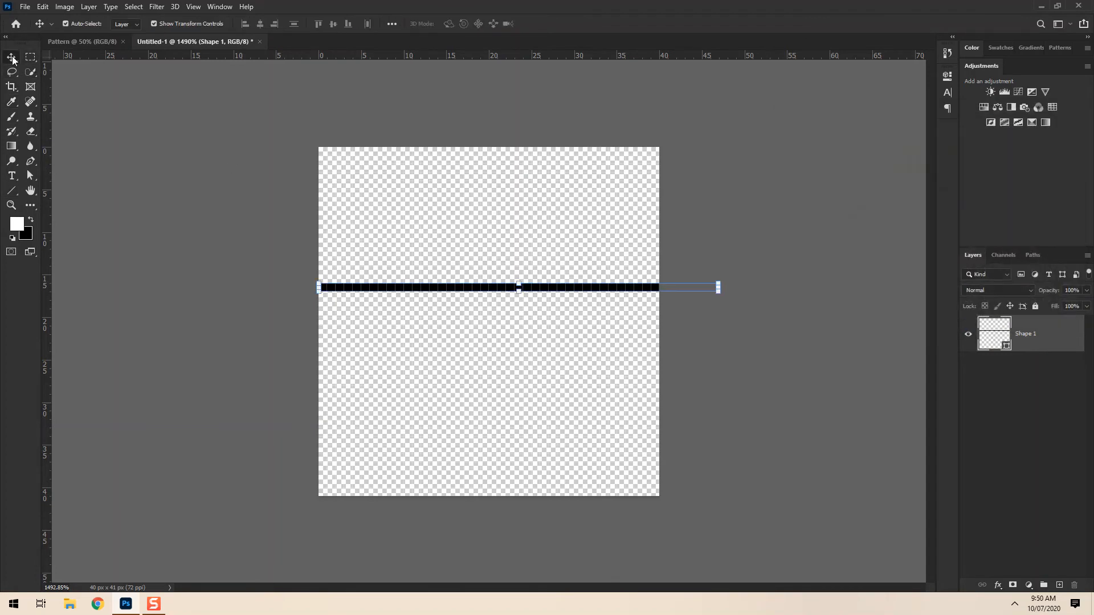
{"action": "key", "text": "ctrl+a"}
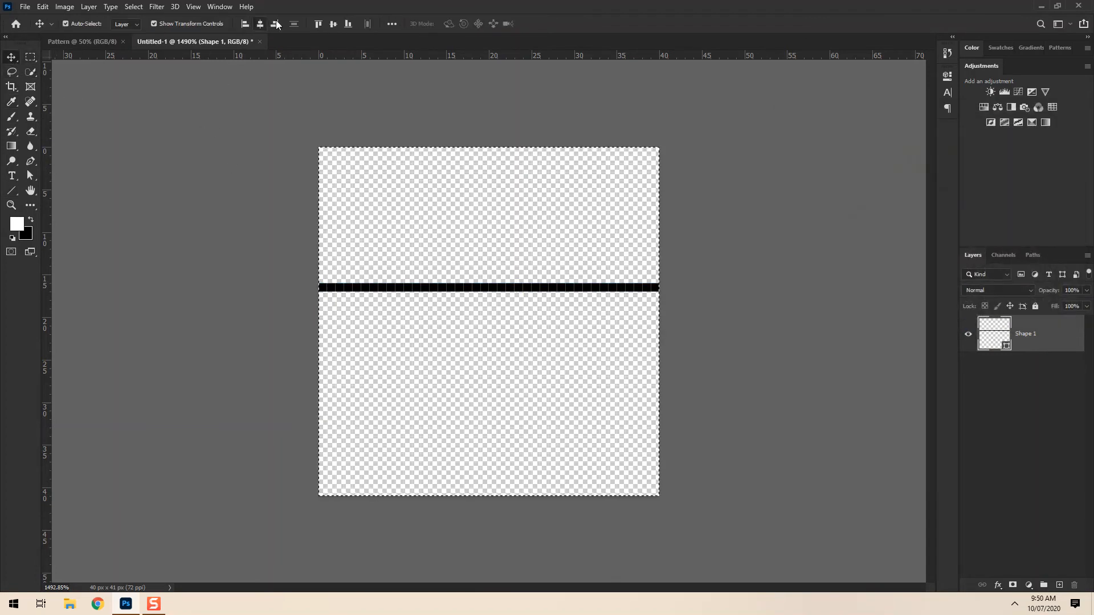
{"action": "left_click", "coordinate": [333, 24]}
{"action": "key", "text": "ctrl+d"}
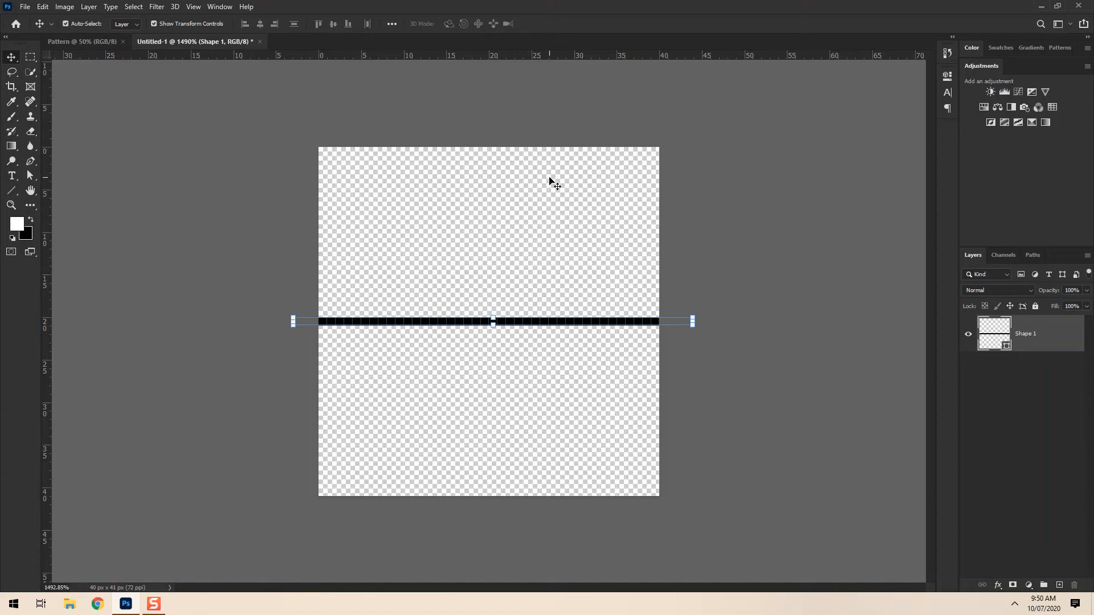
{"action": "left_click", "coordinate": [745, 251]}
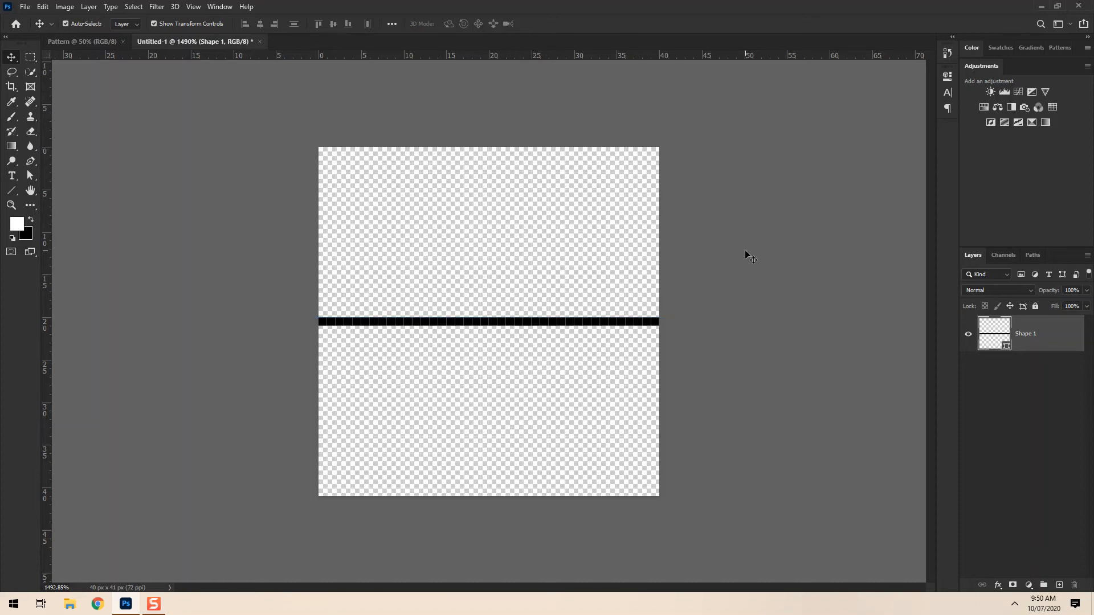
Define the 40 x 41 px line tile as a pattern named "Line Test".
{"action": "key", "text": "ctrl+space"}
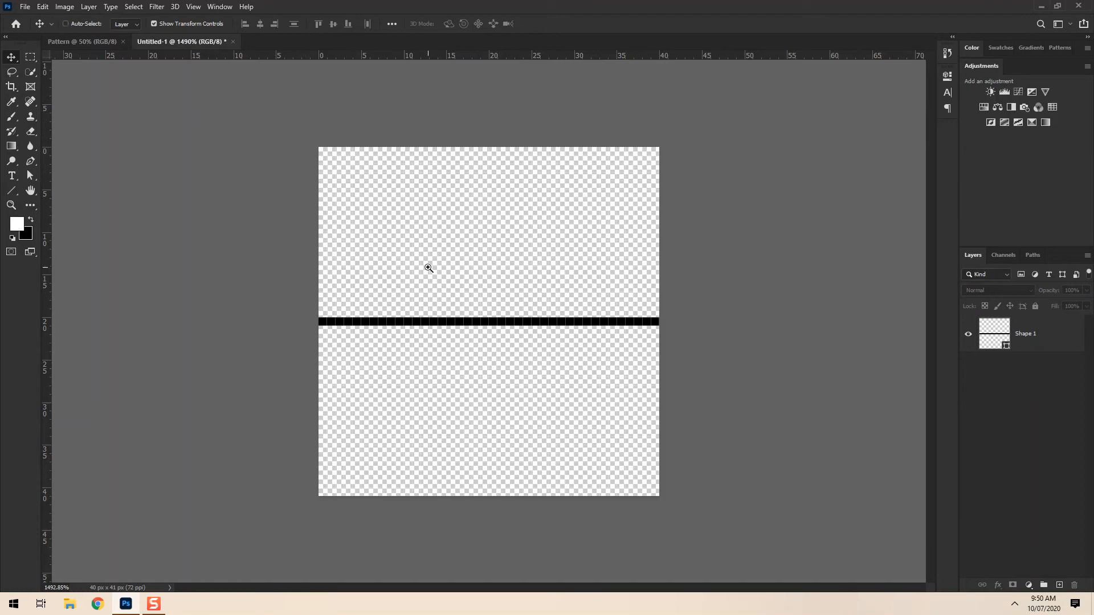
{"action": "left_click_drag", "start_coordinate": [435, 267], "coordinate": [442, 269]}
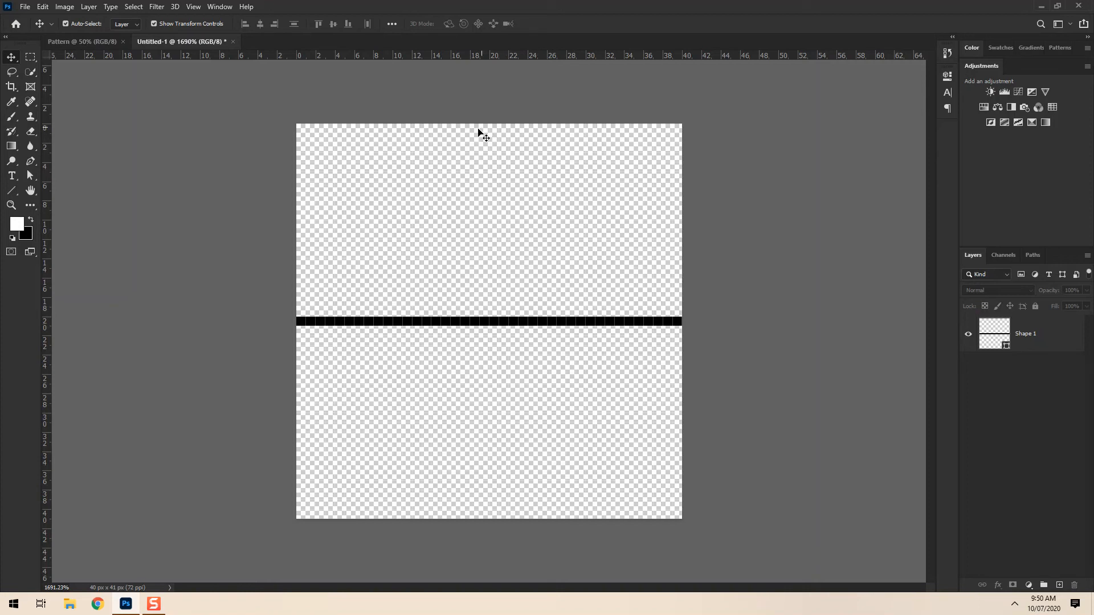
{"action": "left_click", "coordinate": [44, 7]}
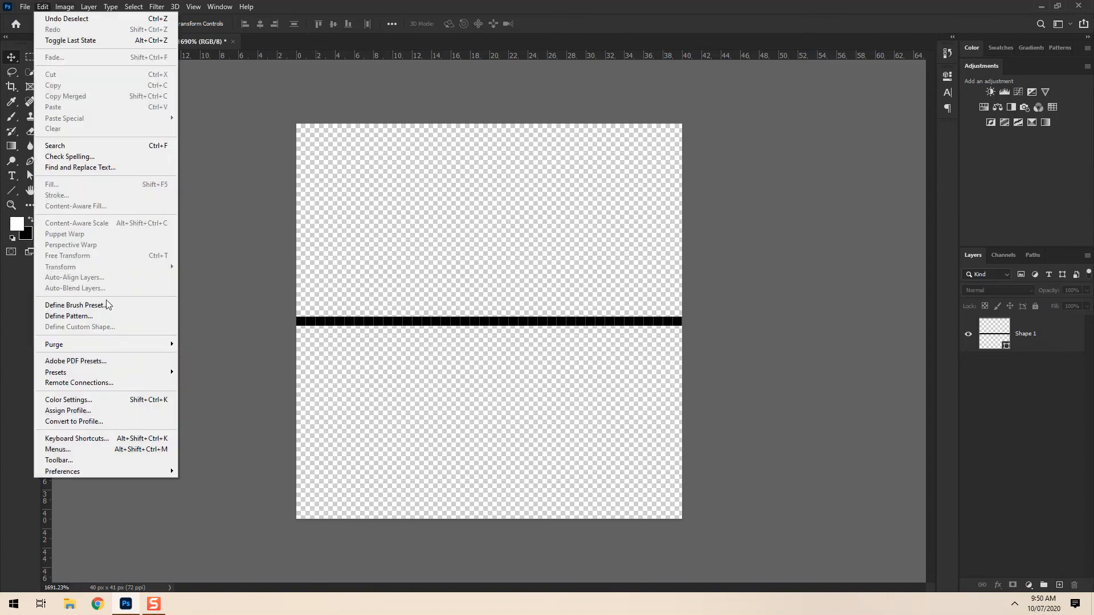
{"action": "left_click", "coordinate": [75, 316]}
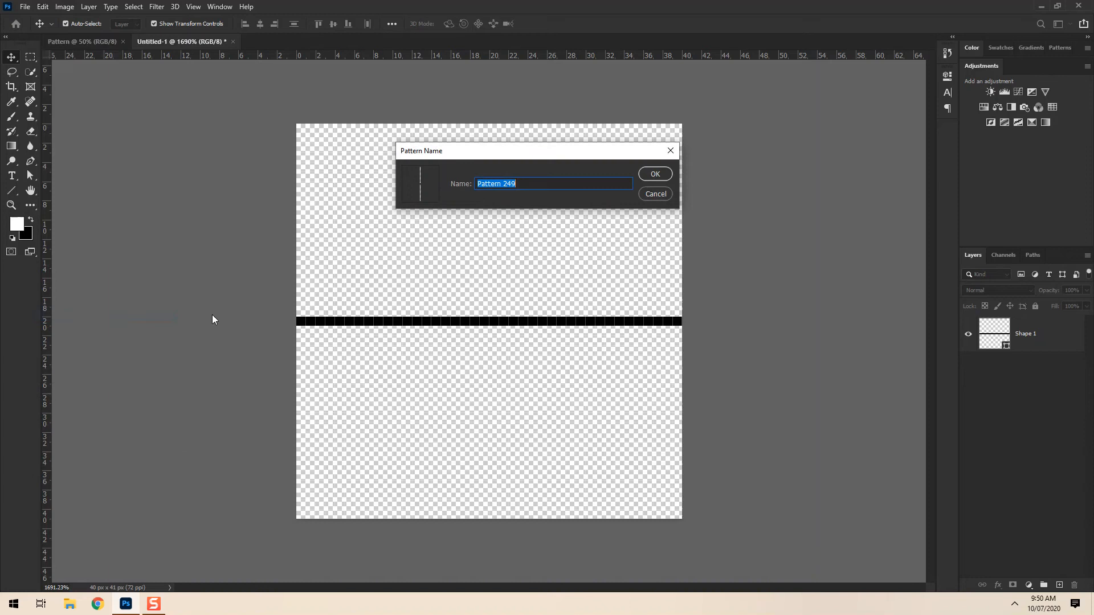
{"action": "type", "text": "Line Test"}
{"action": "left_click", "coordinate": [648, 174]}
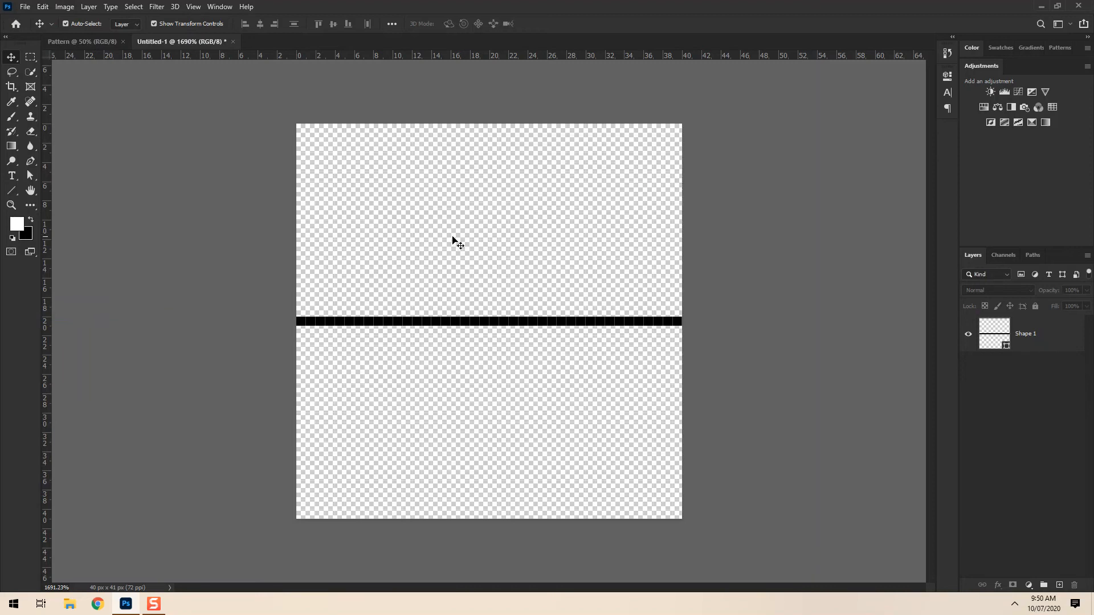
In the Pattern document, draw a rectangle shape about 1344 x 735 px and fill it with gray (807e7e).
{"action": "left_click", "coordinate": [85, 42]}
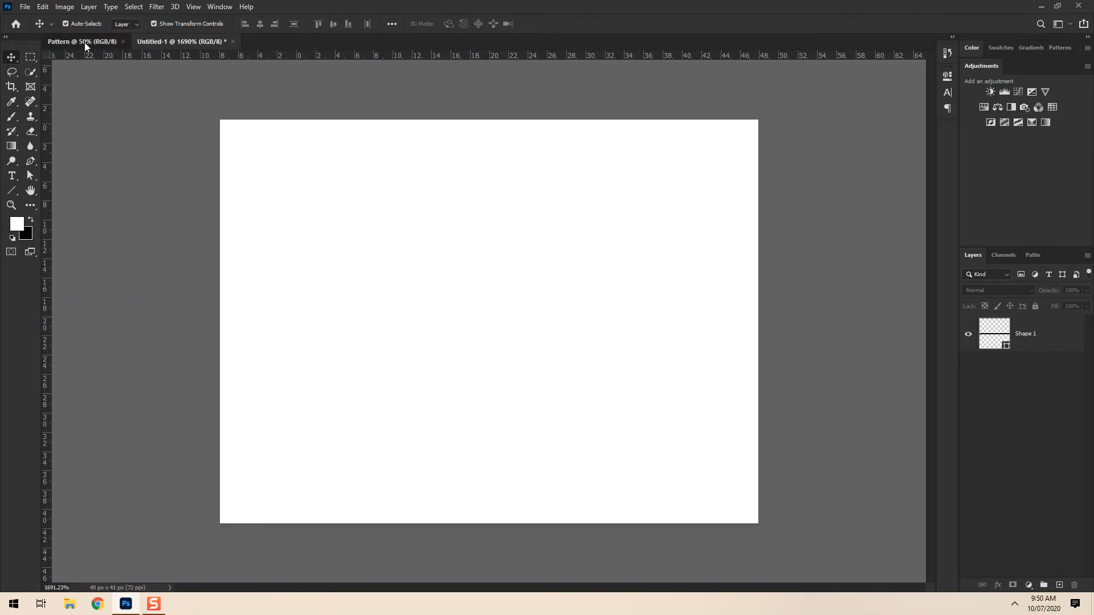
{"action": "left_click", "coordinate": [11, 190]}
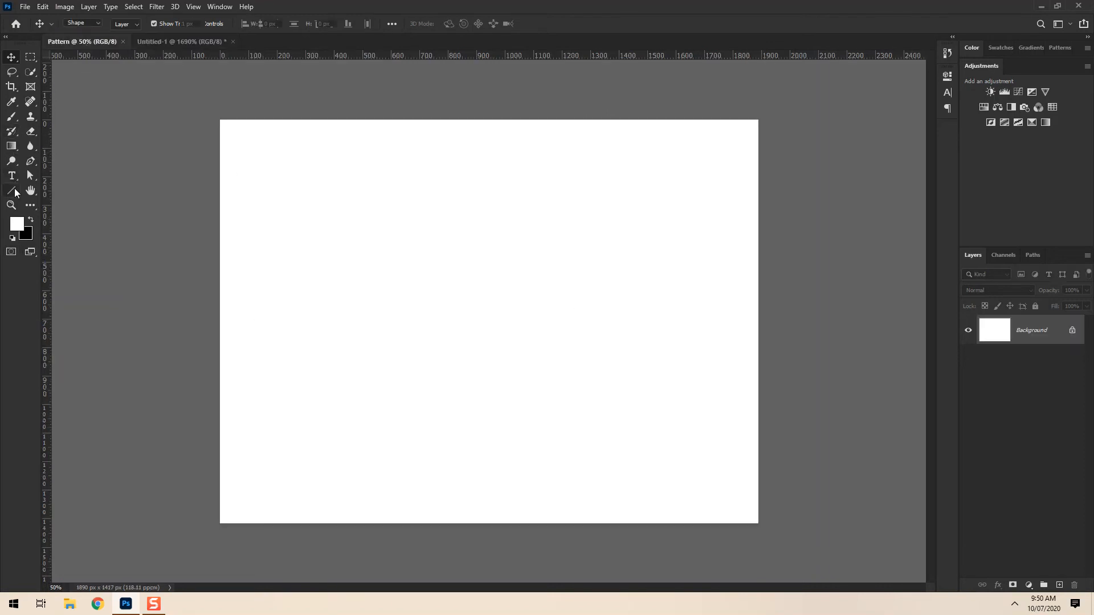
{"action": "left_click", "coordinate": [57, 190]}
{"action": "left_click_drag", "start_coordinate": [321, 204], "coordinate": [704, 412]}
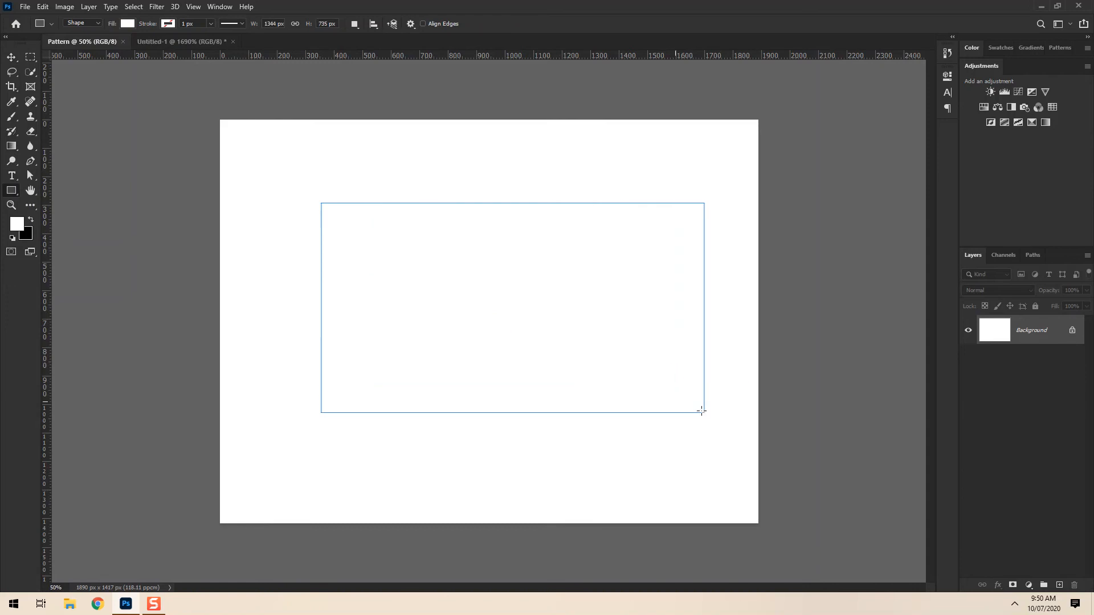
{"action": "double_click", "coordinate": [991, 330]}
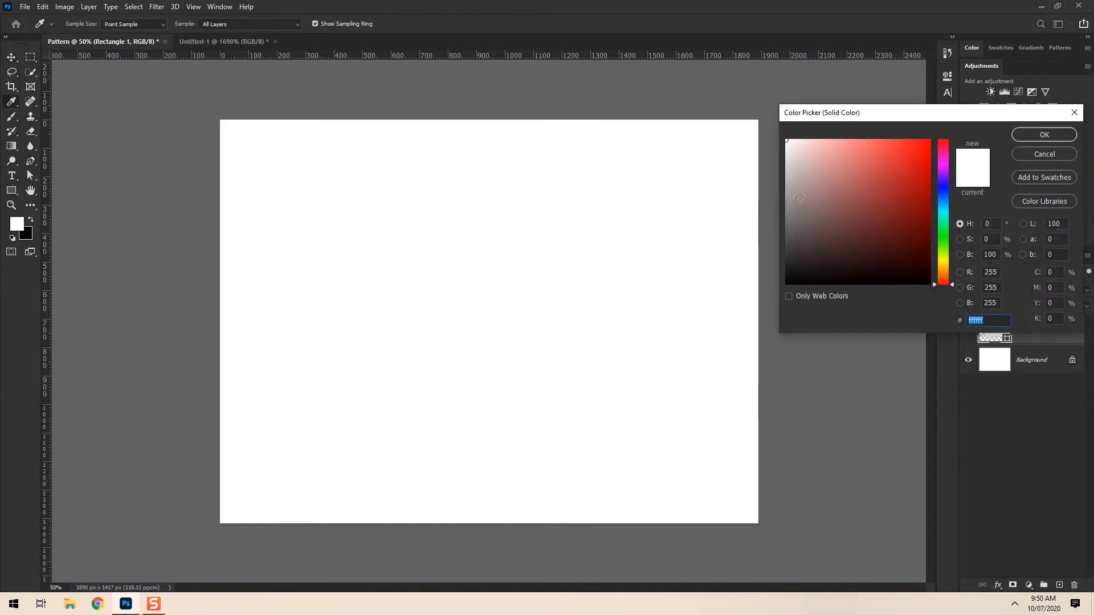
{"action": "type", "text": "807e7e"}
{"action": "left_click", "coordinate": [1044, 135]}
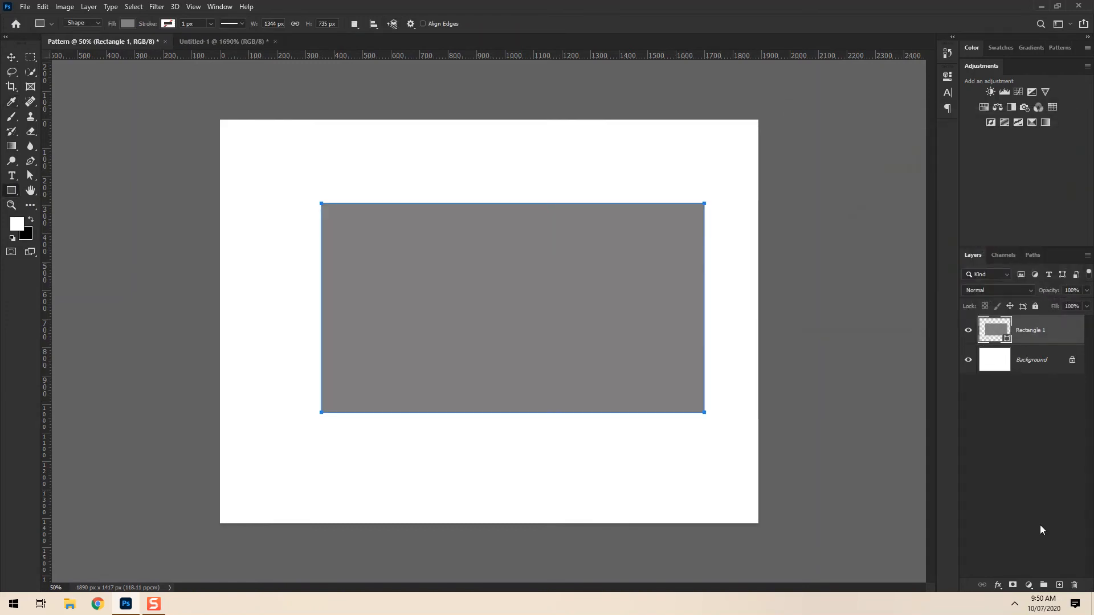
Try a Pattern Overlay with the new line pattern at 100% opacity on the gray rectangle, and cancel the layer style.
{"action": "left_click", "coordinate": [997, 586]}
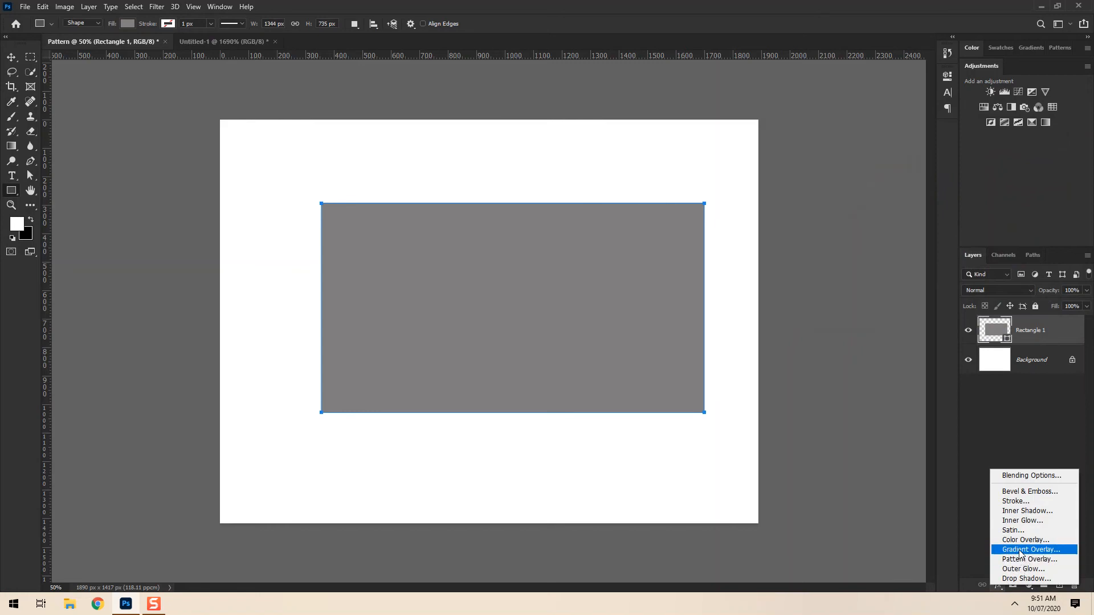
{"action": "left_click", "coordinate": [1020, 560]}
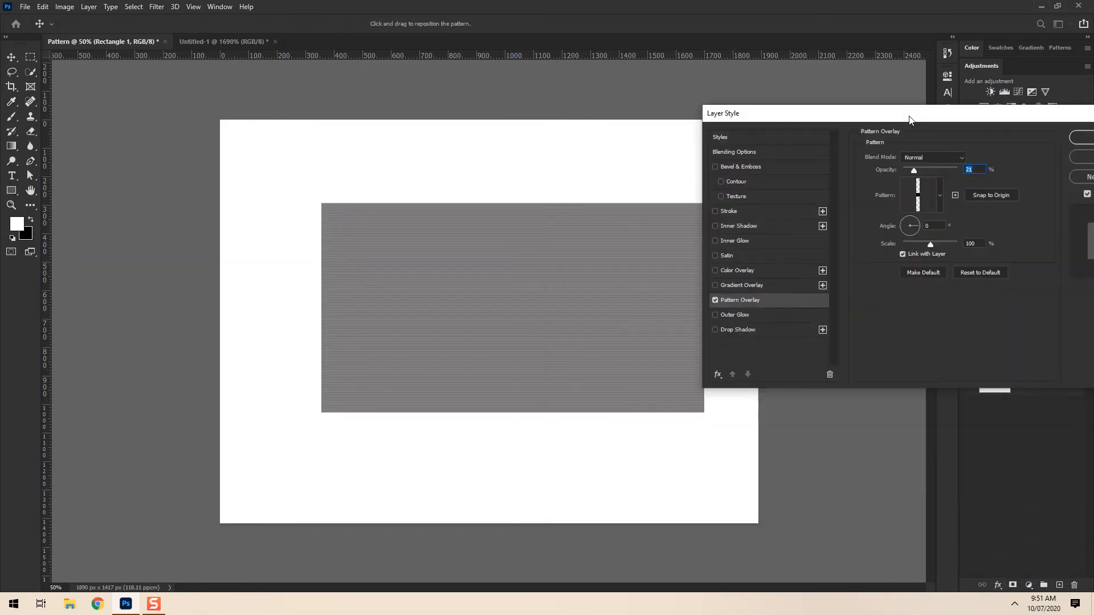
{"action": "left_click", "coordinate": [938, 194]}
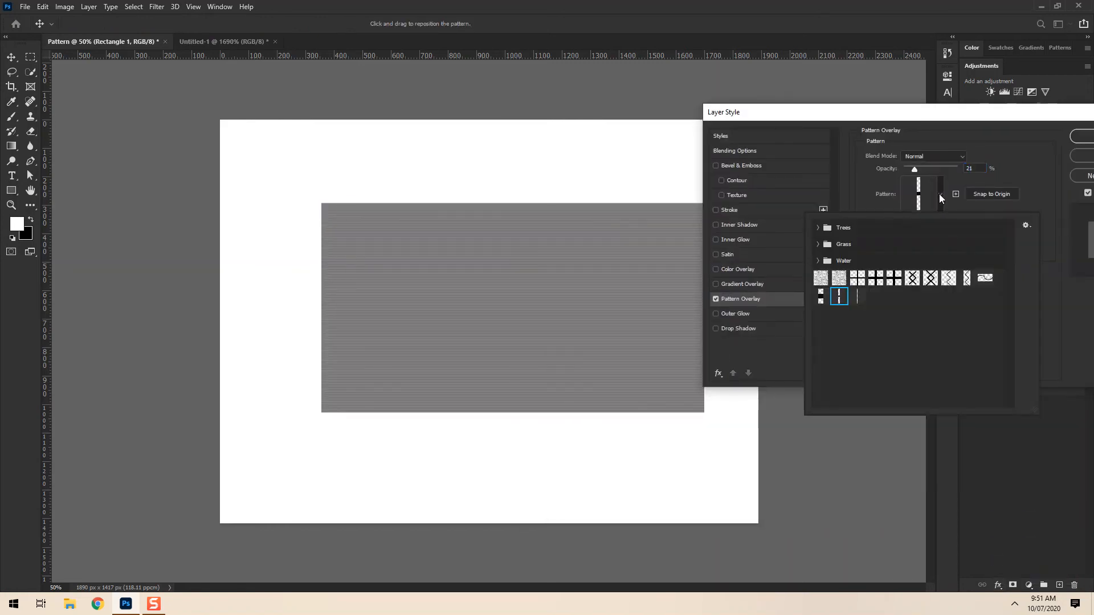
{"action": "left_click", "coordinate": [857, 297]}
{"action": "left_click_drag", "start_coordinate": [893, 122], "coordinate": [902, 83]}
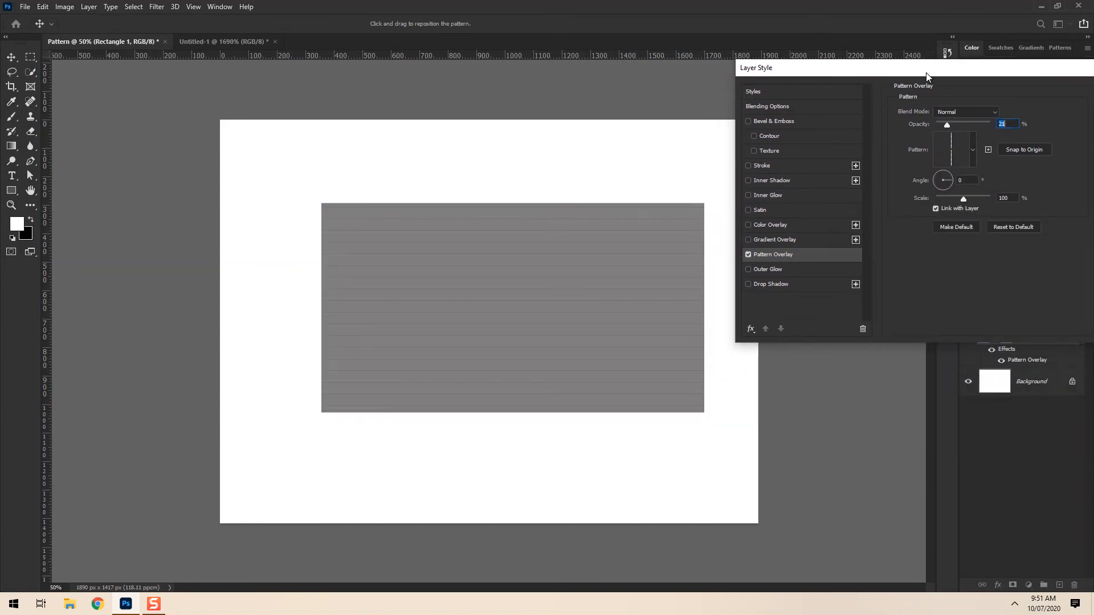
{"action": "left_click_drag", "start_coordinate": [947, 124], "coordinate": [1027, 122]}
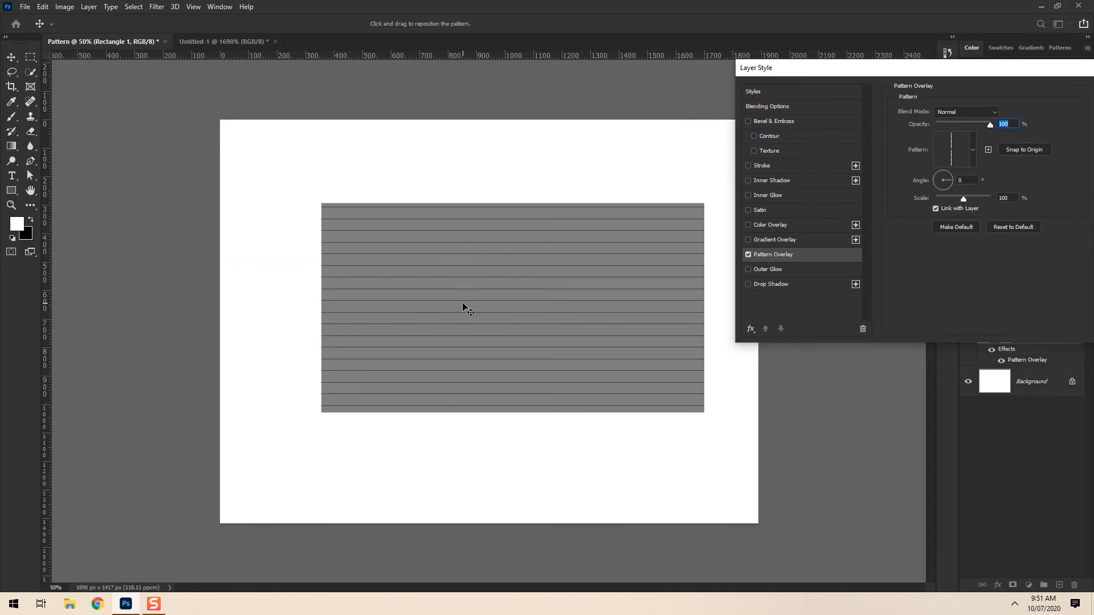
{"action": "left_click_drag", "start_coordinate": [931, 67], "coordinate": [784, 71]}
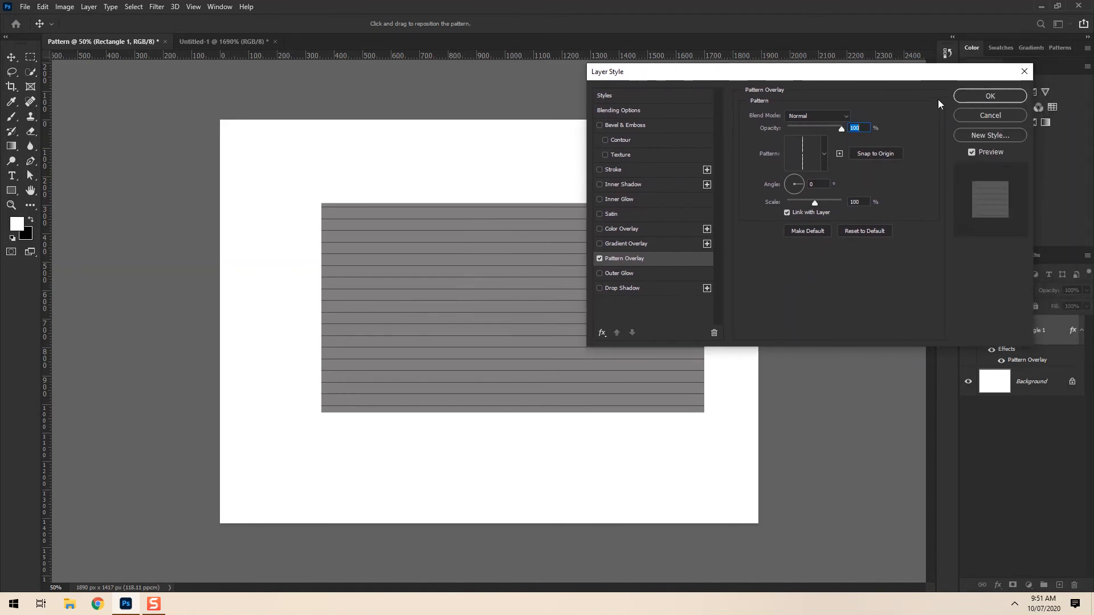
{"action": "left_click", "coordinate": [969, 114]}
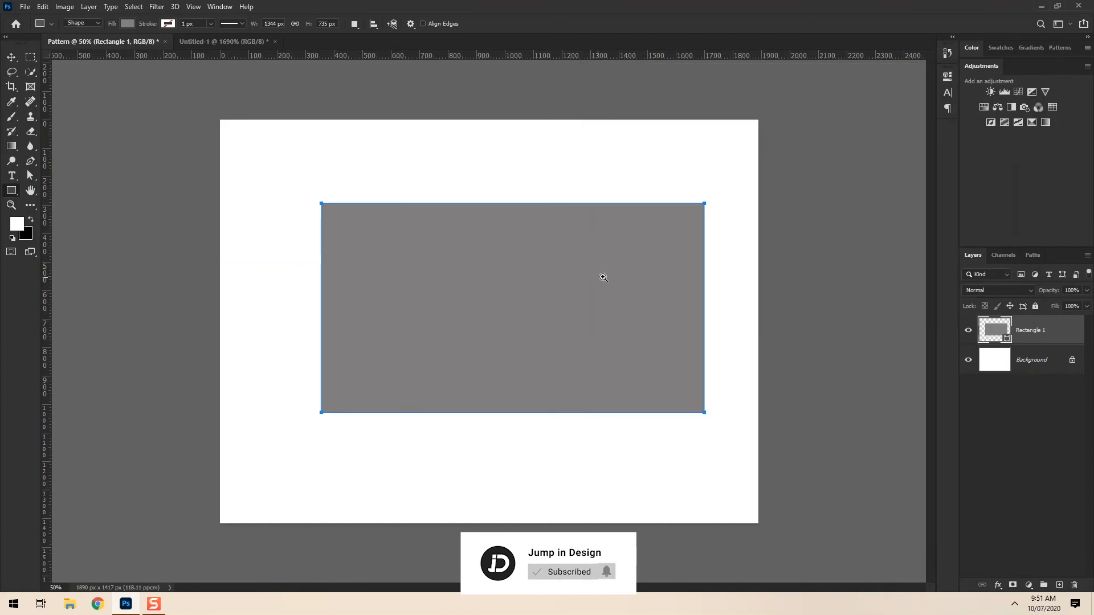
Crop the line tile in the Untitled-1 document evenly above and below the black line to 40 x 19 px.
{"action": "scroll", "coordinate": [610, 274], "scroll_direction": "up", "scroll_amount": 2}
{"action": "left_click", "coordinate": [231, 41]}
{"action": "key", "text": "c"}
{"action": "left_click_drag", "start_coordinate": [490, 124], "coordinate": [510, 231]}
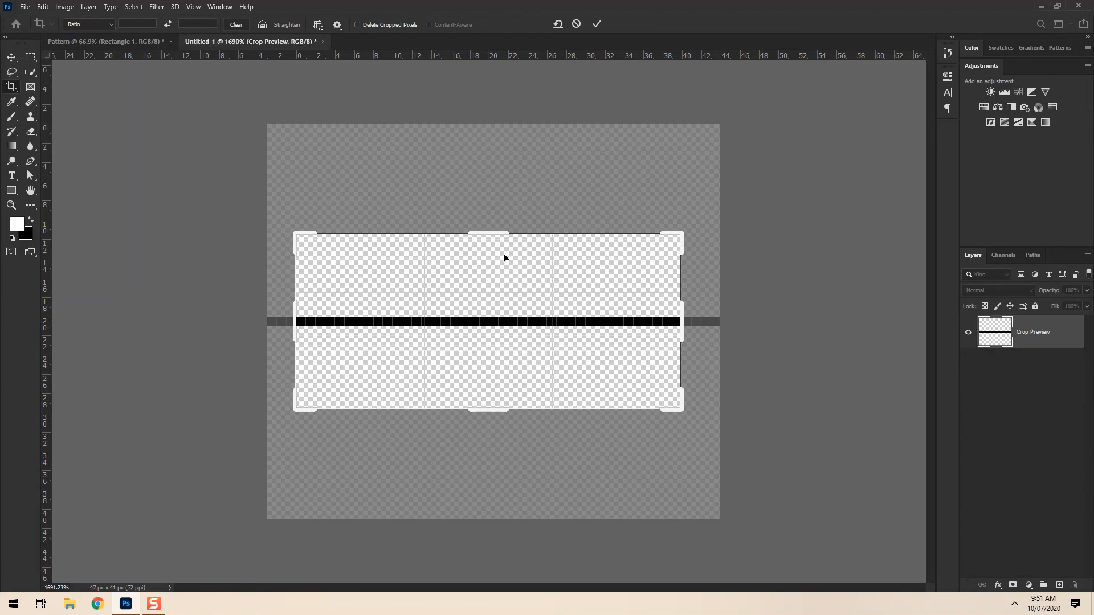
{"action": "left_click", "coordinate": [596, 24]}
Define the cropped 40 x 19 px line tile as a pattern named "Line P".
{"action": "left_click", "coordinate": [42, 7]}
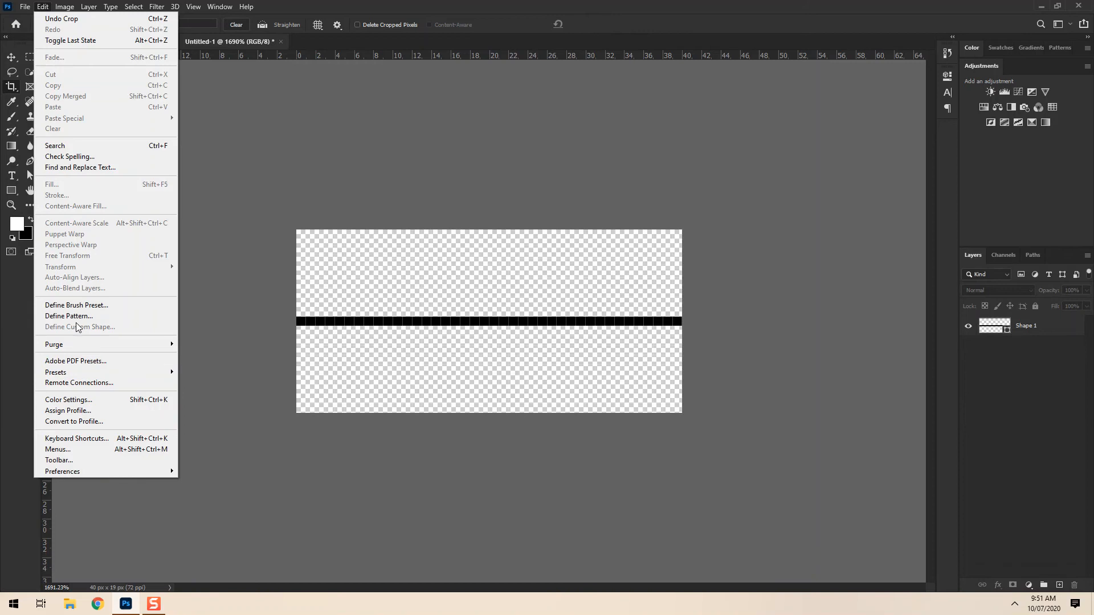
{"action": "left_click", "coordinate": [78, 314]}
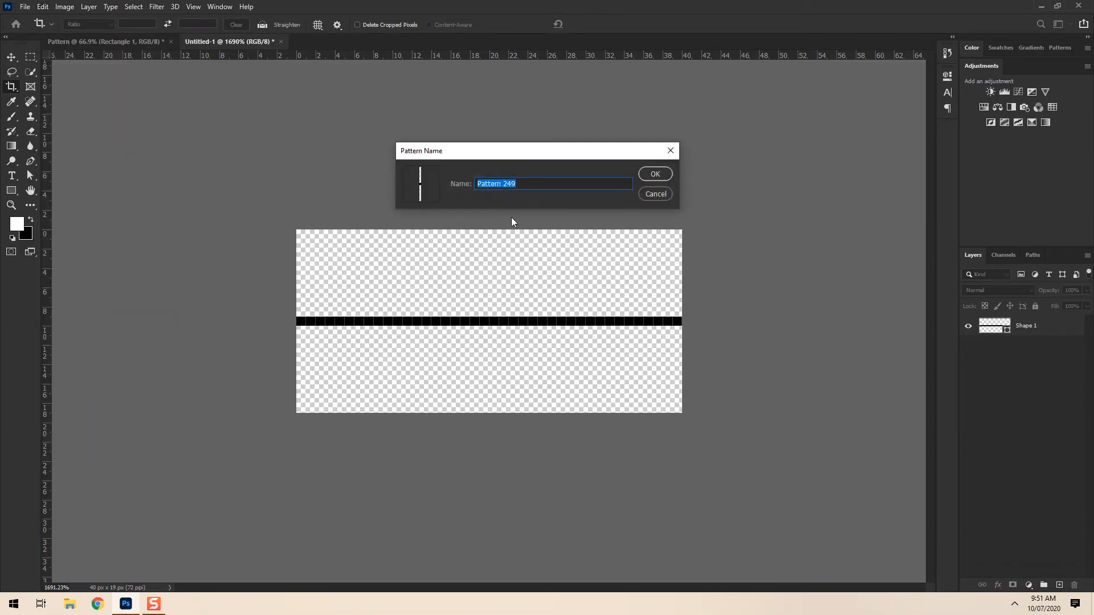
{"action": "type", "text": "Line P"}
{"action": "left_click", "coordinate": [654, 177]}
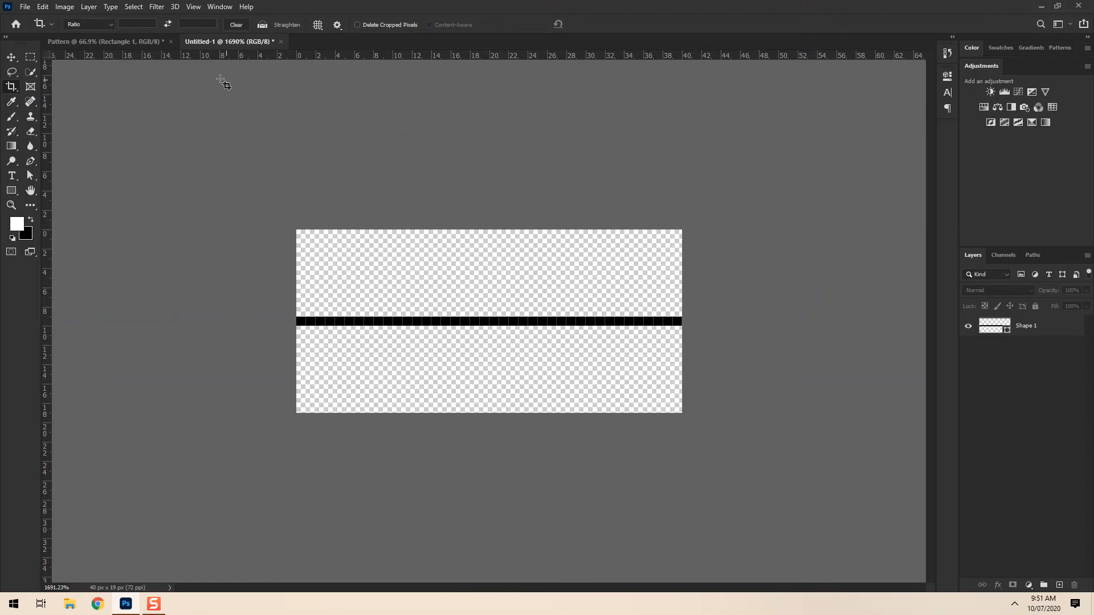
In the Pattern document, recolor the gray rectangle to a yellow-orange, about ecb636.
{"action": "left_click", "coordinate": [145, 41]}
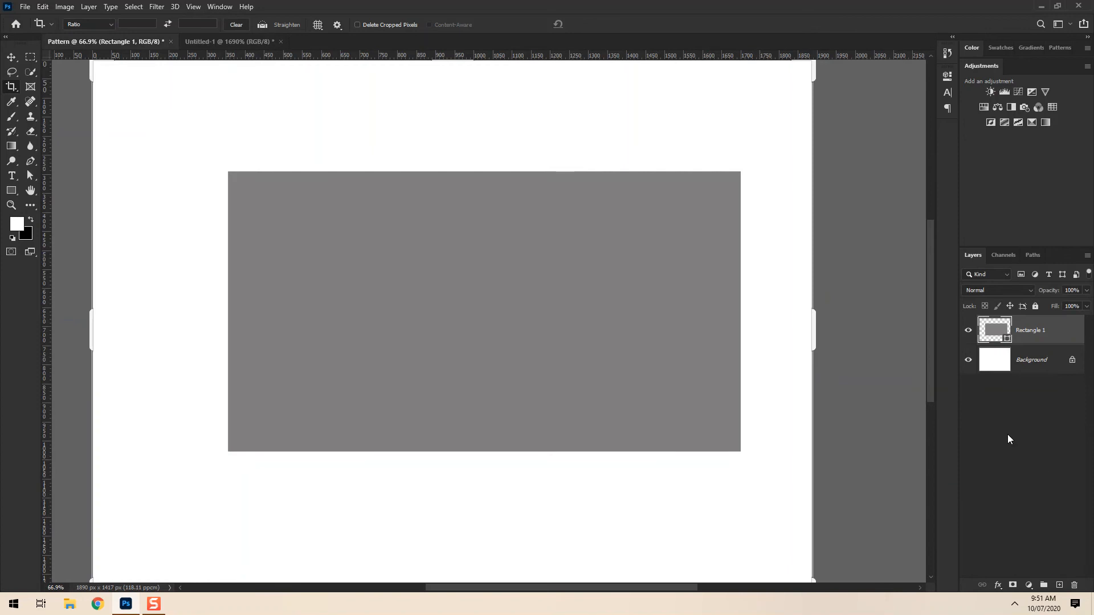
{"action": "double_click", "coordinate": [994, 329]}
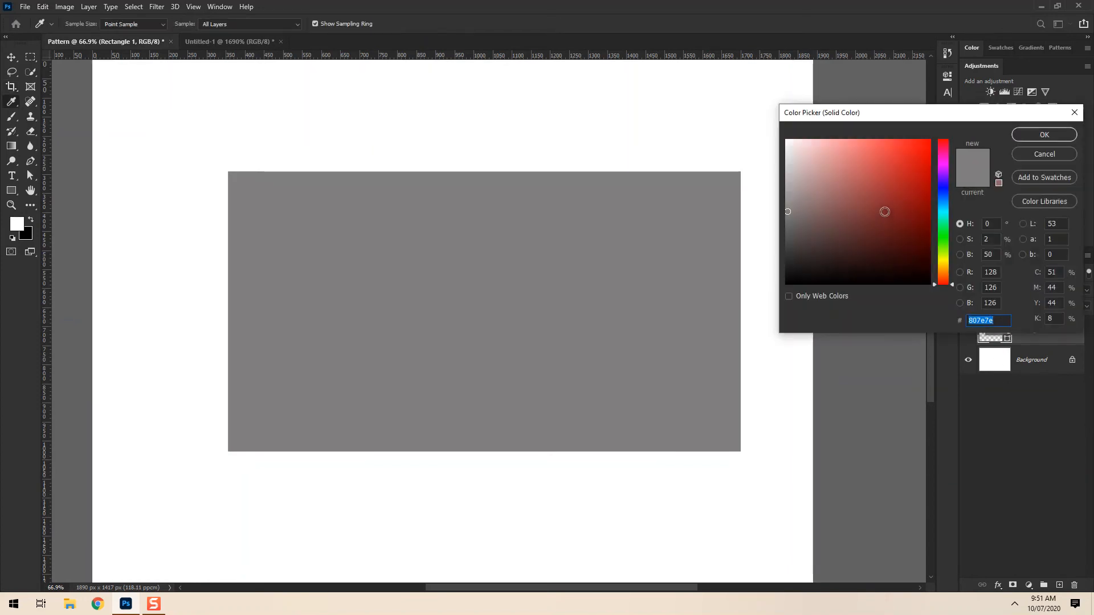
{"action": "left_click", "coordinate": [887, 198]}
{"action": "left_click_drag", "start_coordinate": [946, 281], "coordinate": [943, 265]}
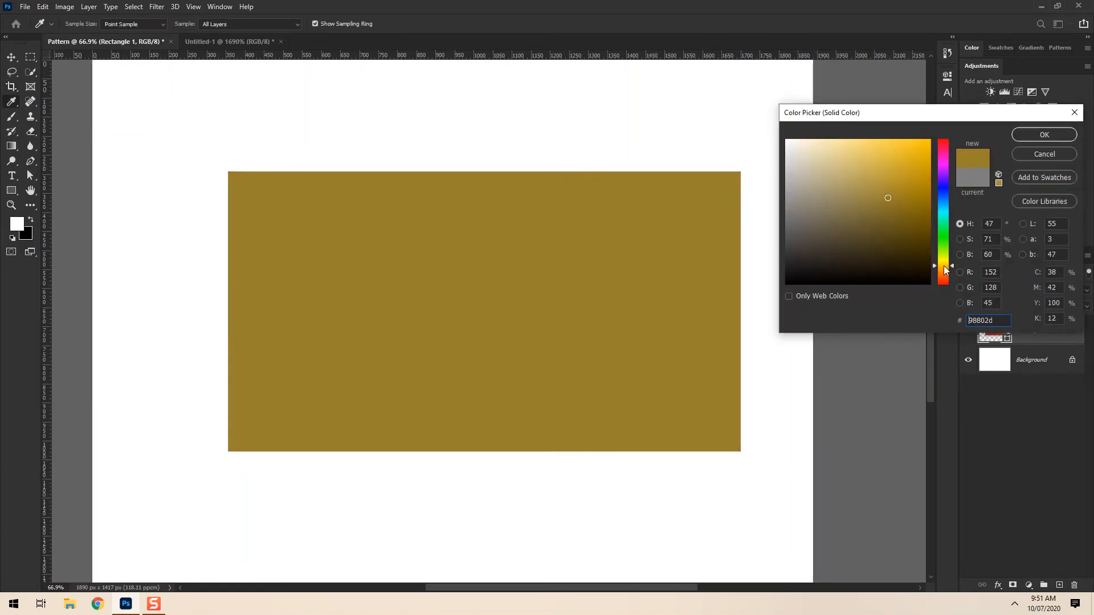
{"action": "mouse_move", "coordinate": [924, 149]}
{"action": "left_mouse_down"}
{"action": "mouse_move", "coordinate": [921, 223]}
{"action": "mouse_move", "coordinate": [897, 148]}
{"action": "left_mouse_up"}
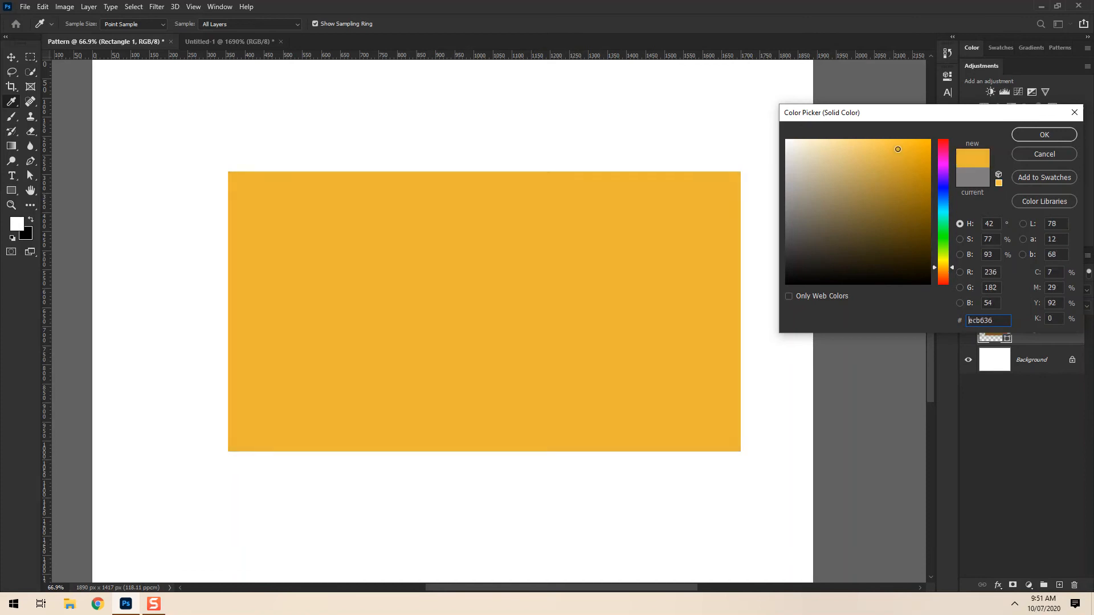
{"action": "left_click", "coordinate": [1014, 135]}
Add a Pattern Overlay to the yellow-orange rectangle using the newly defined, more tightly cropped line pattern.
{"action": "left_click", "coordinate": [997, 585]}
{"action": "left_click", "coordinate": [1011, 557]}
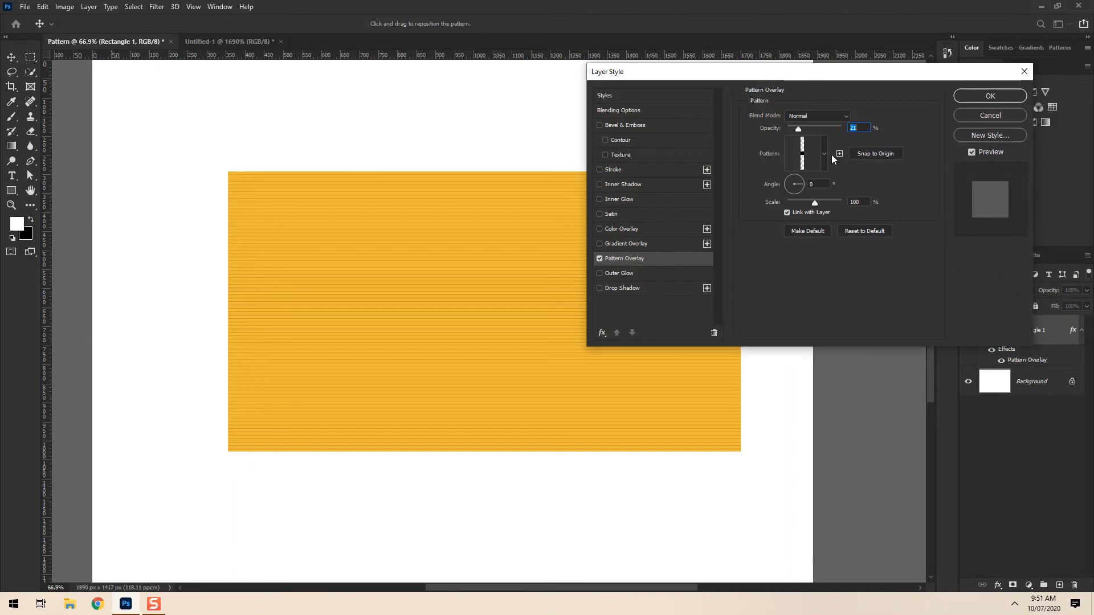
{"action": "left_click", "coordinate": [825, 155]}
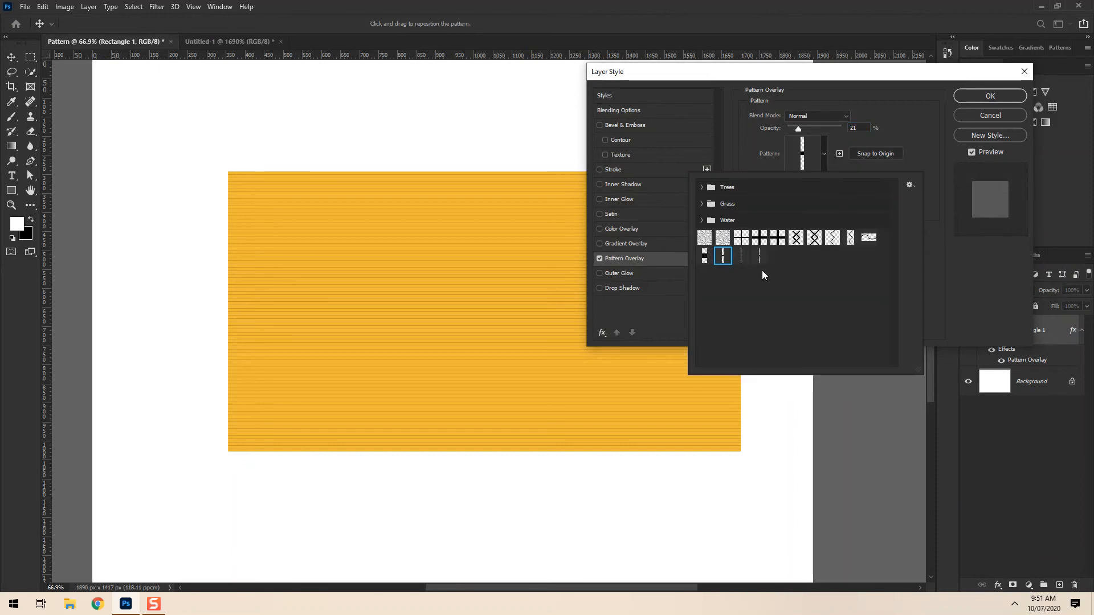
{"action": "left_click", "coordinate": [759, 256]}
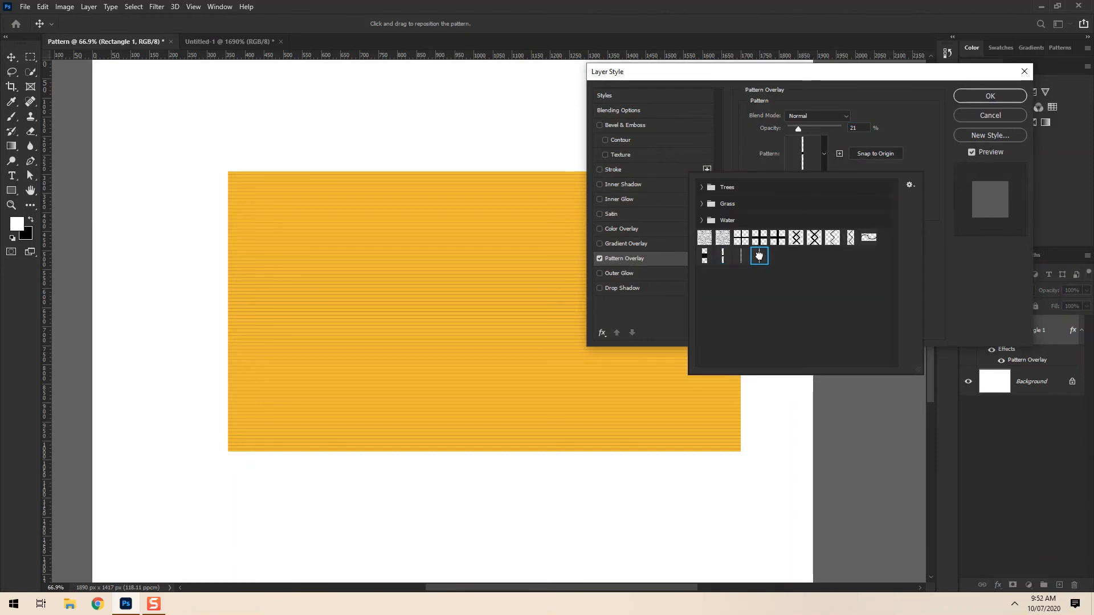
{"action": "left_click", "coordinate": [939, 234]}
Set the pattern overlay to 91% opacity, Overlay blend mode and a 90° angle, and apply the layer style.
{"action": "scroll", "coordinate": [345, 249], "scroll_direction": "up", "scroll_amount": 6}
{"action": "scroll", "coordinate": [373, 249], "scroll_direction": "down", "scroll_amount": 2}
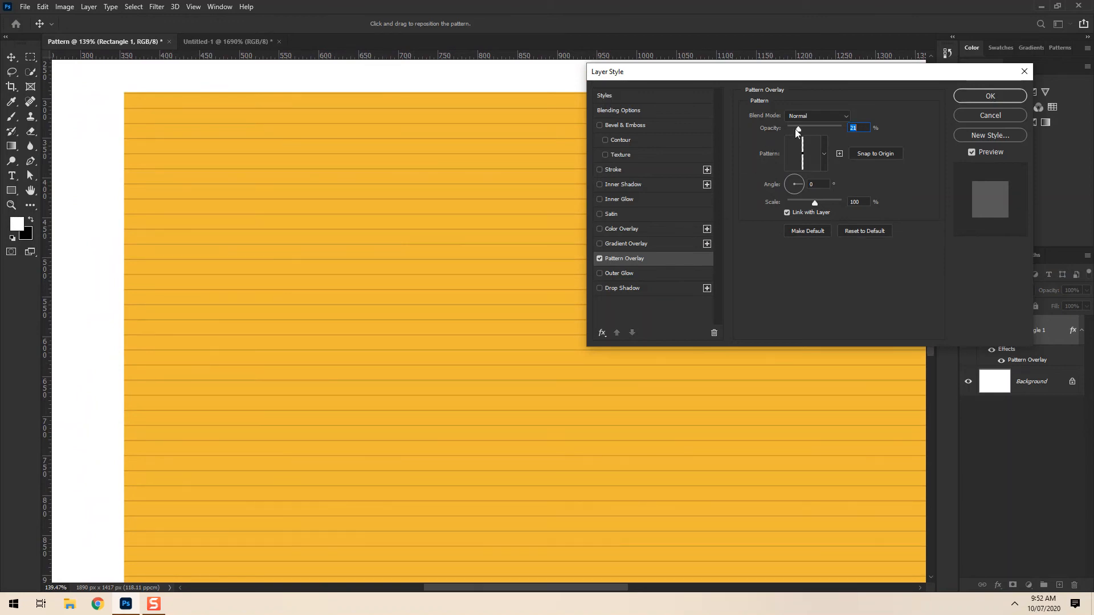
{"action": "left_click_drag", "start_coordinate": [798, 129], "coordinate": [837, 129]}
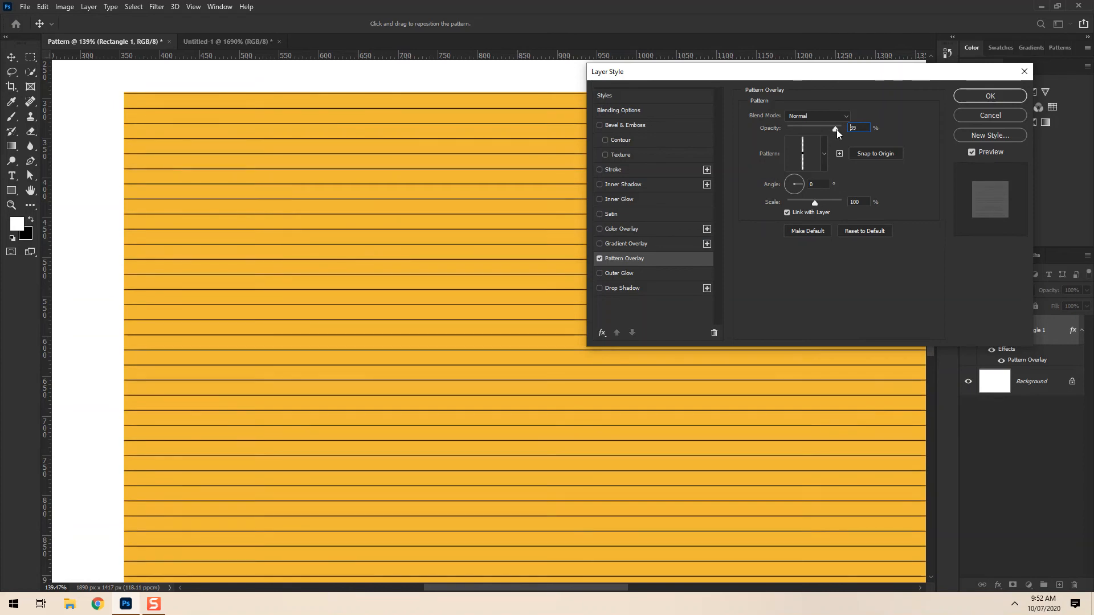
{"action": "left_click_drag", "start_coordinate": [858, 79], "coordinate": [979, 80]}
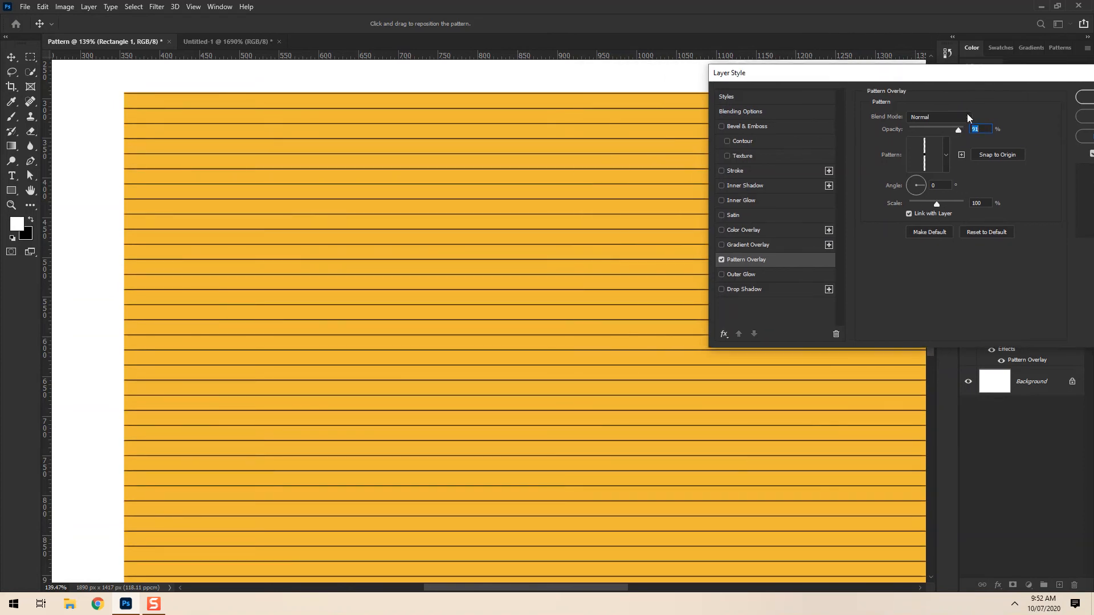
{"action": "left_click", "coordinate": [966, 118]}
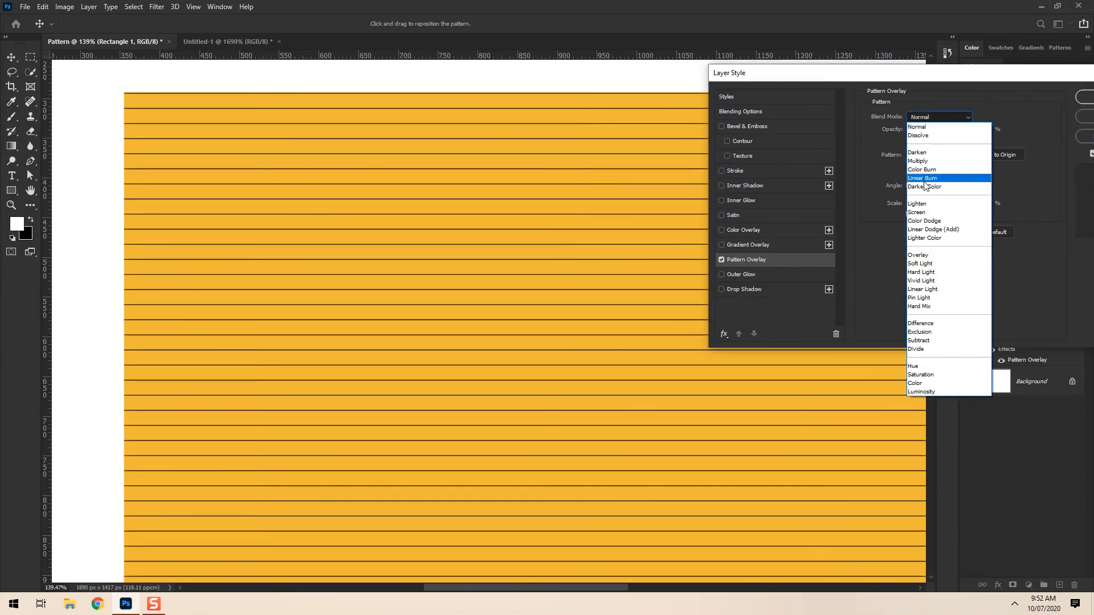
{"action": "left_click", "coordinate": [920, 255]}
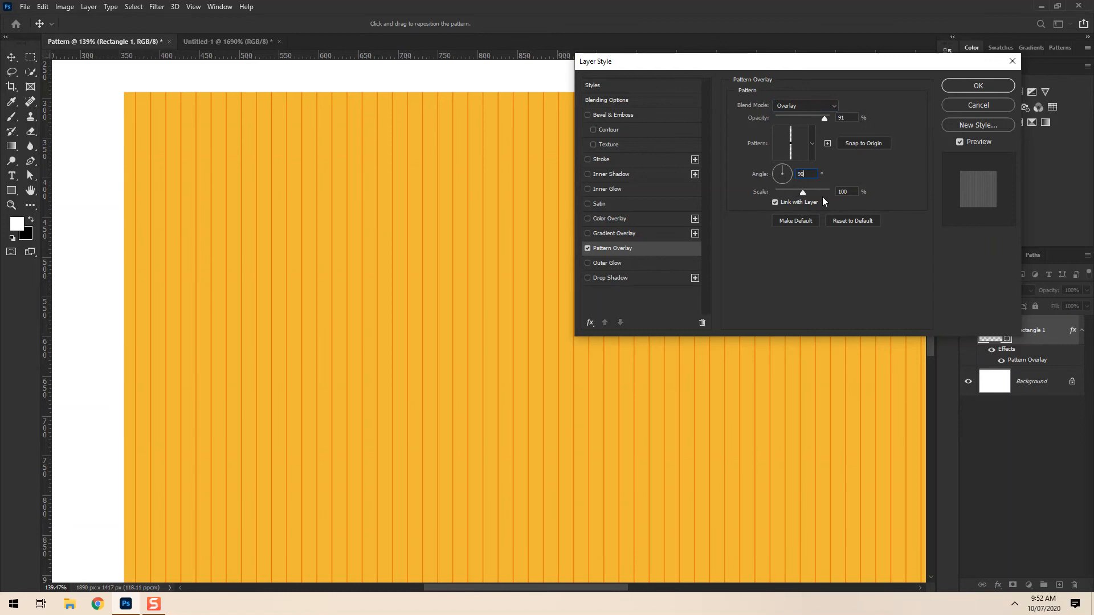
{"action": "left_click", "coordinate": [976, 86]}
{"action": "left_click", "coordinate": [972, 84]}
Undo the last crop of the line tile in the Untitled-1 document.
{"action": "key", "text": "c"}
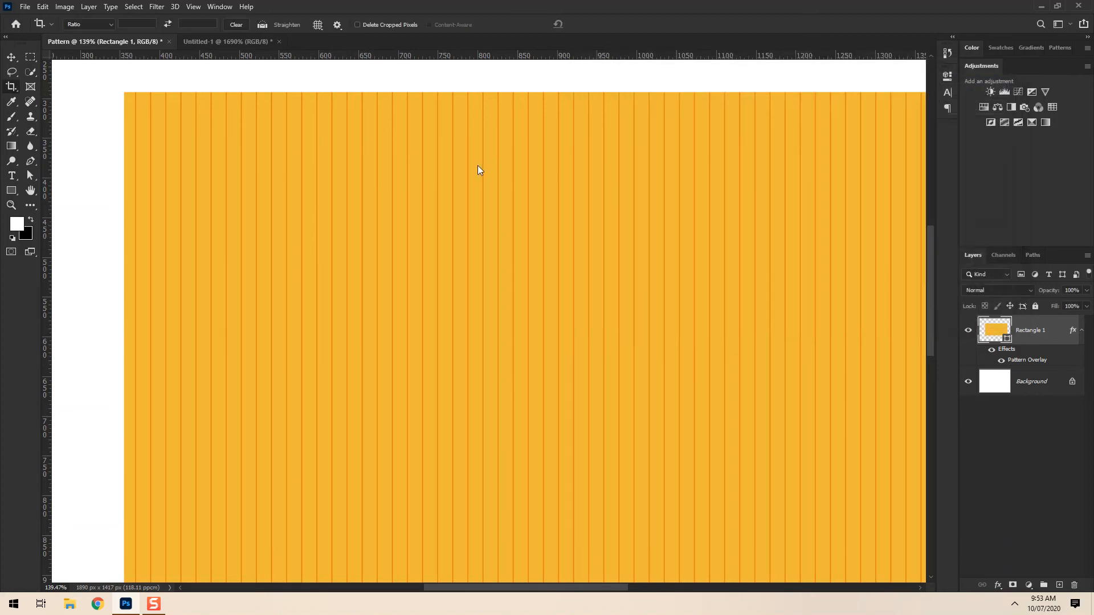
{"action": "left_click", "coordinate": [213, 43]}
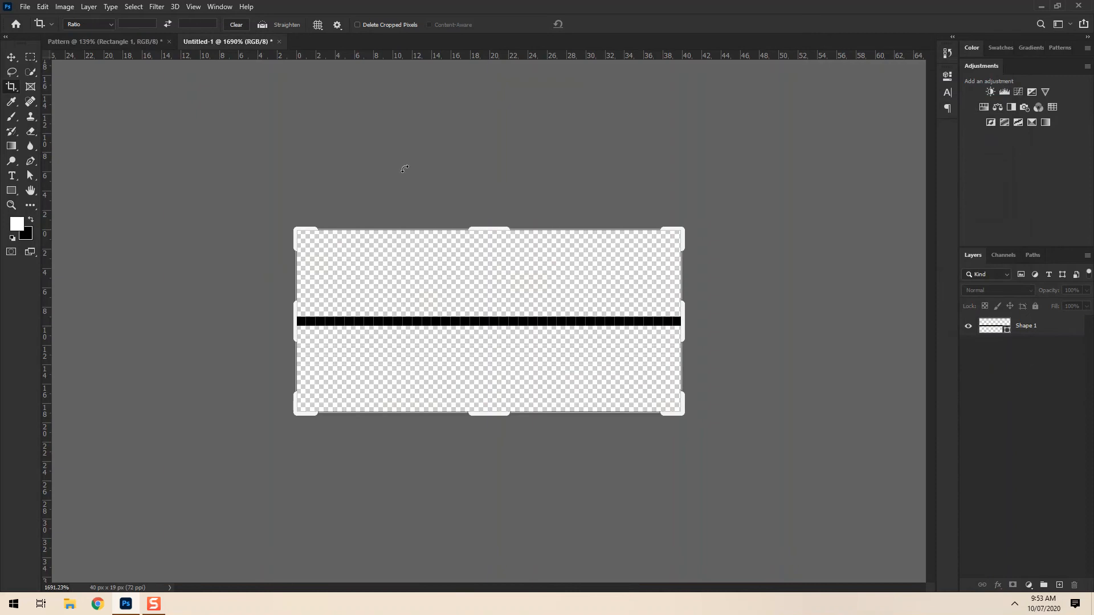
{"action": "left_click", "coordinate": [544, 328]}
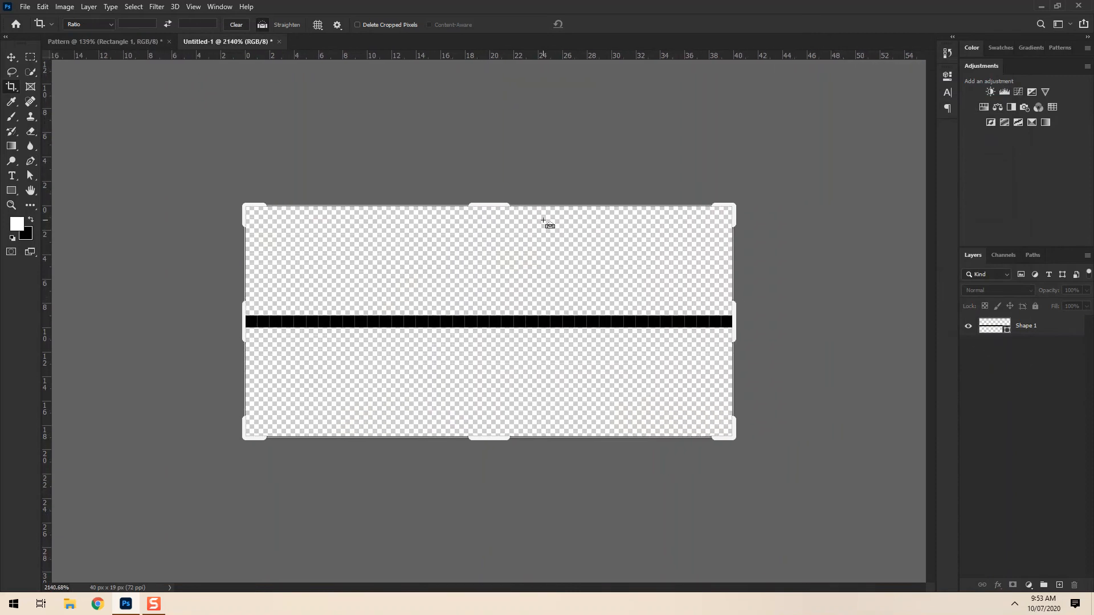
{"action": "key", "text": "ctrl+z"}
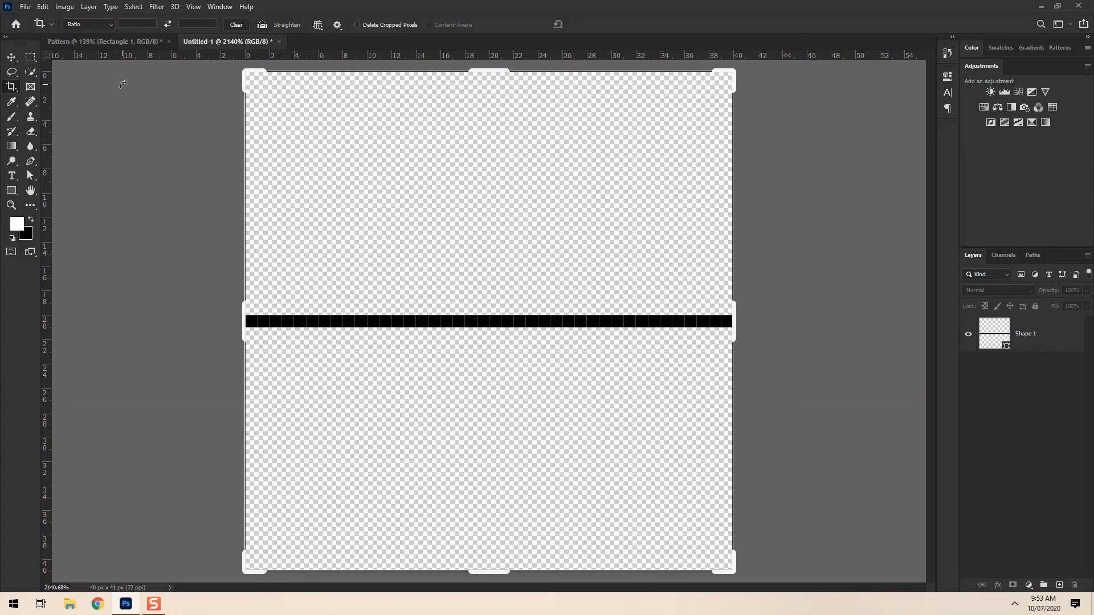
Add a blank layer to the tile document and delete the Shape 1 line layer.
{"action": "left_click", "coordinate": [14, 60]}
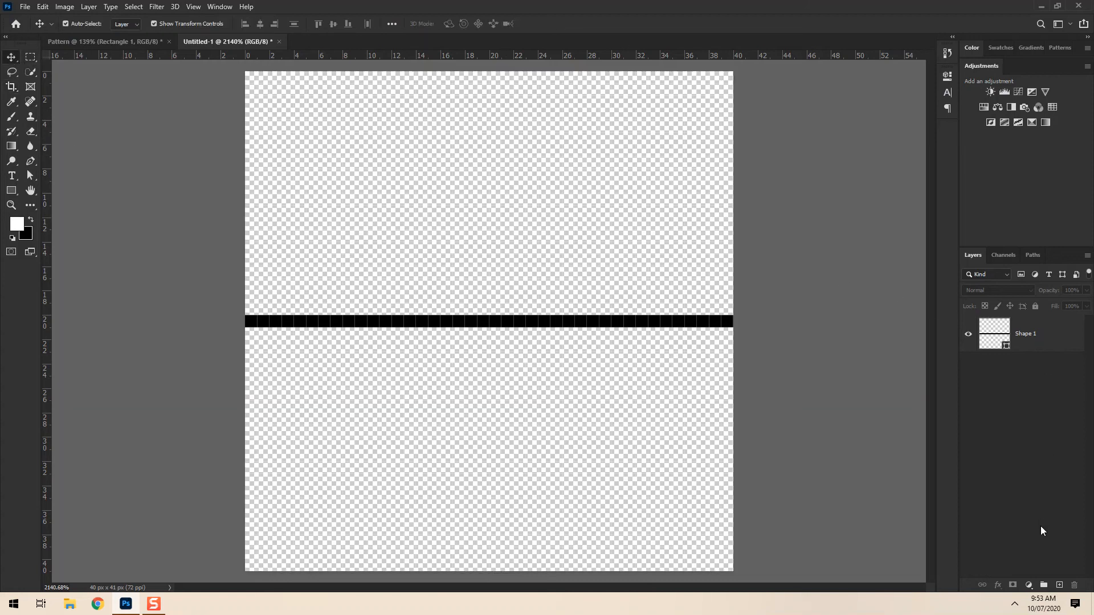
{"action": "left_click", "coordinate": [1058, 586]}
{"action": "left_click_drag", "start_coordinate": [1044, 375], "coordinate": [1074, 585]}
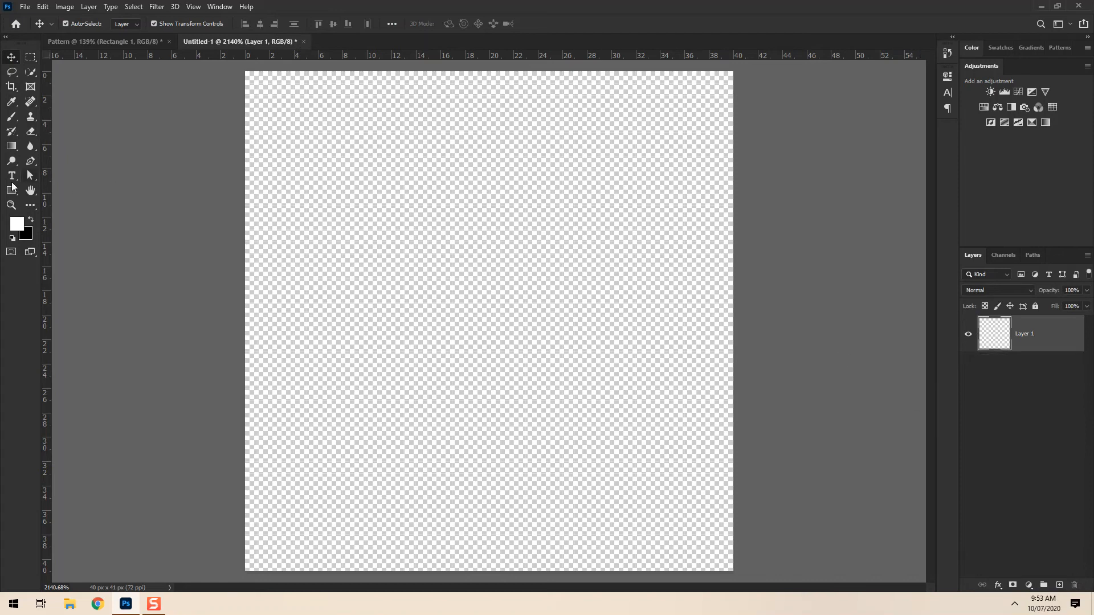
Draw a square shape of about 19 x 19 px near the middle of the empty tile.
{"action": "left_click_drag", "start_coordinate": [10, 195], "coordinate": [40, 188]}
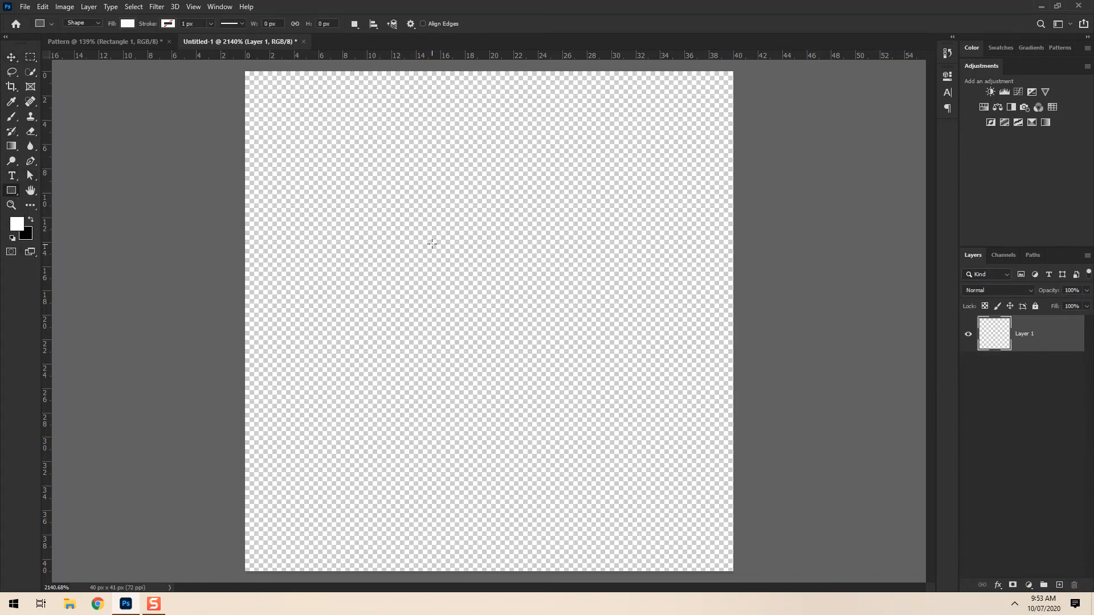
{"action": "left_click_drag", "start_coordinate": [380, 196], "coordinate": [656, 424]}
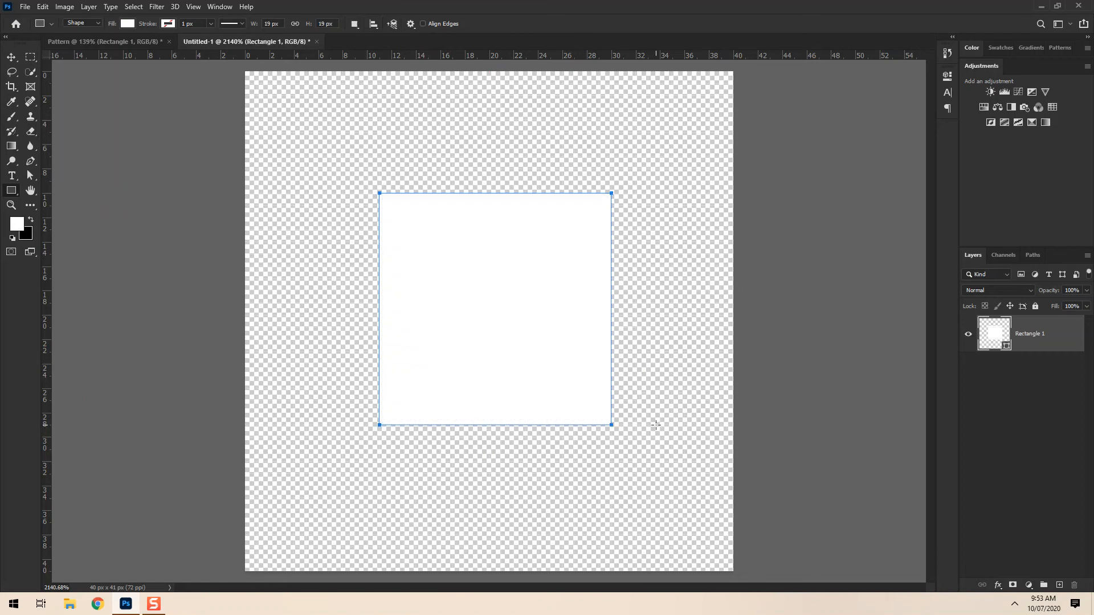
{"action": "left_click", "coordinate": [8, 58]}
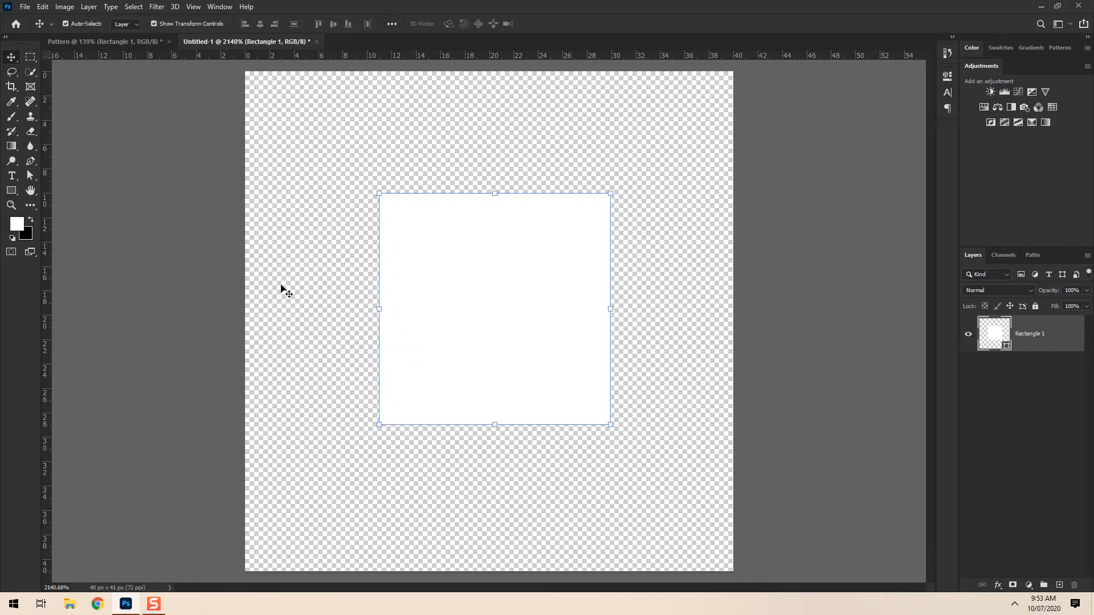
Remove the square's fill and give it a black 1 px stroke.
{"action": "key", "text": "u"}
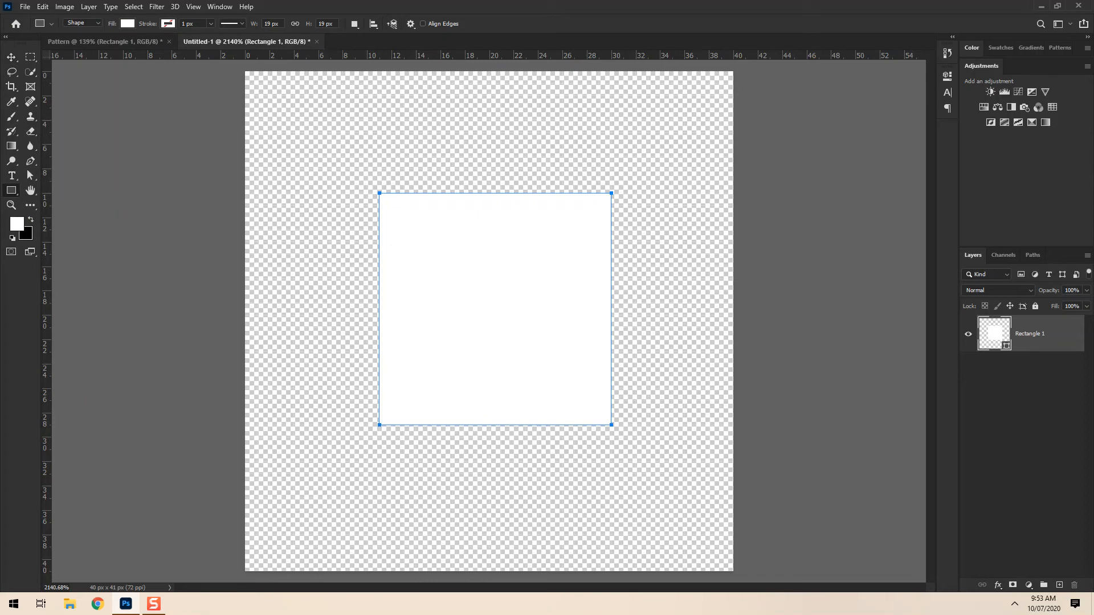
{"action": "left_click", "coordinate": [127, 23]}
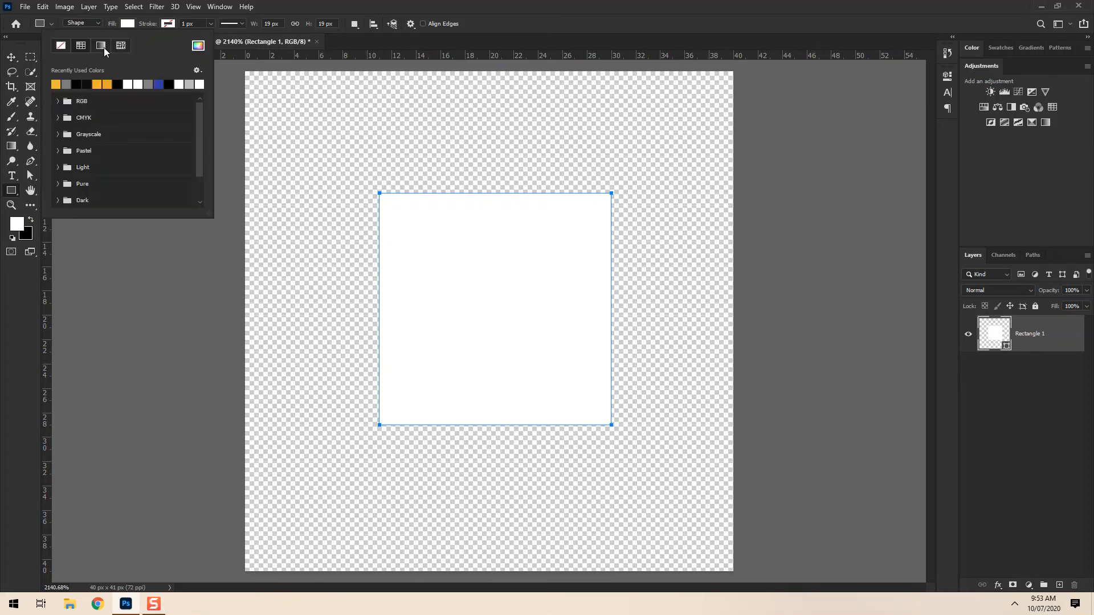
{"action": "left_click", "coordinate": [64, 45]}
{"action": "left_click", "coordinate": [168, 24]}
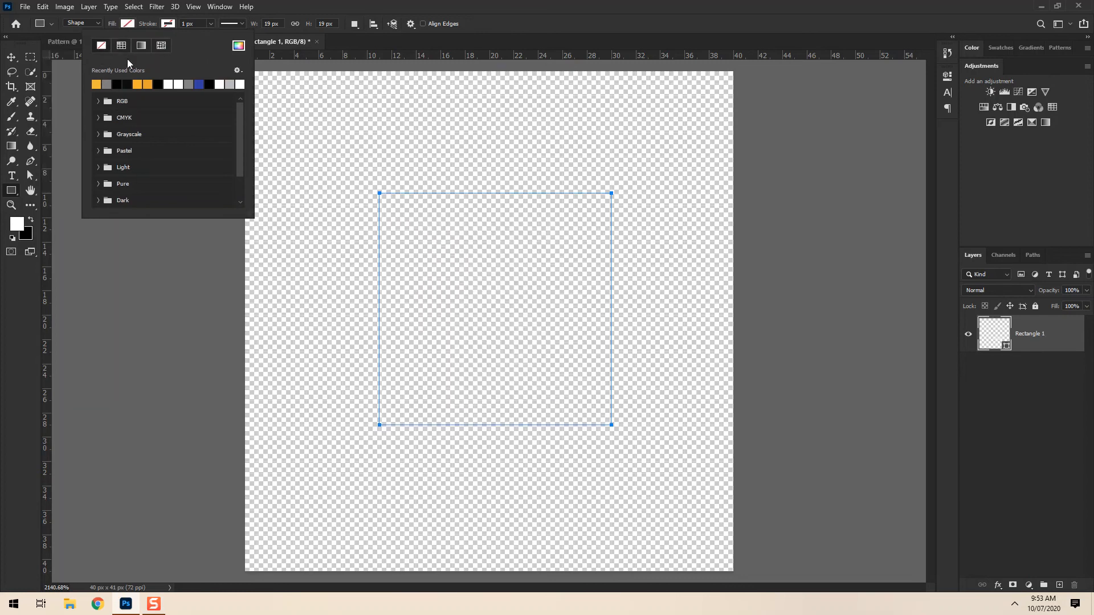
{"action": "left_click", "coordinate": [127, 84]}
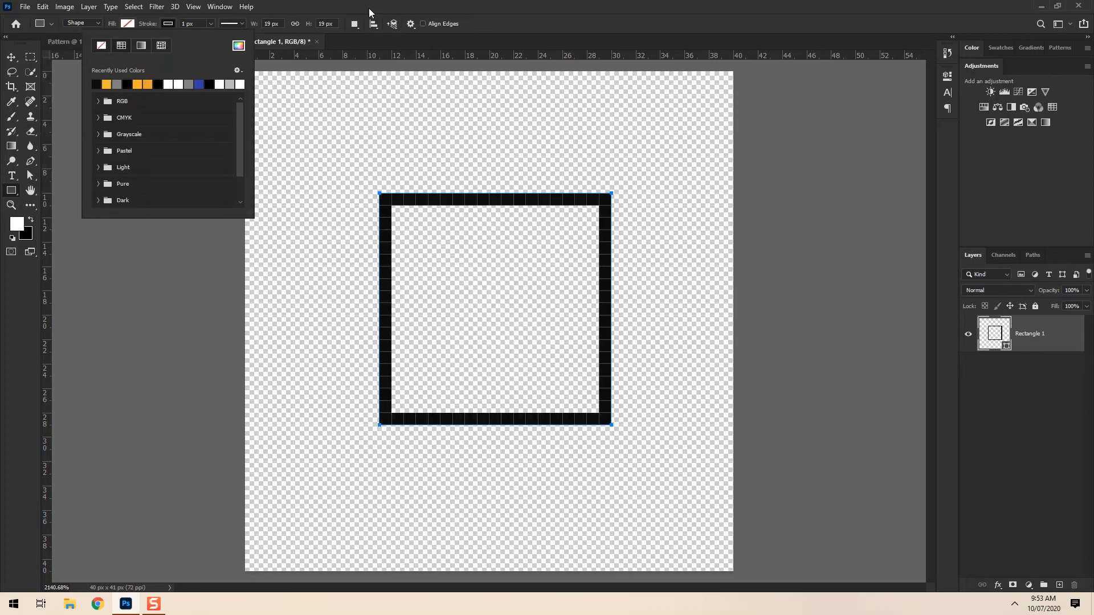
{"action": "left_click", "coordinate": [168, 24]}
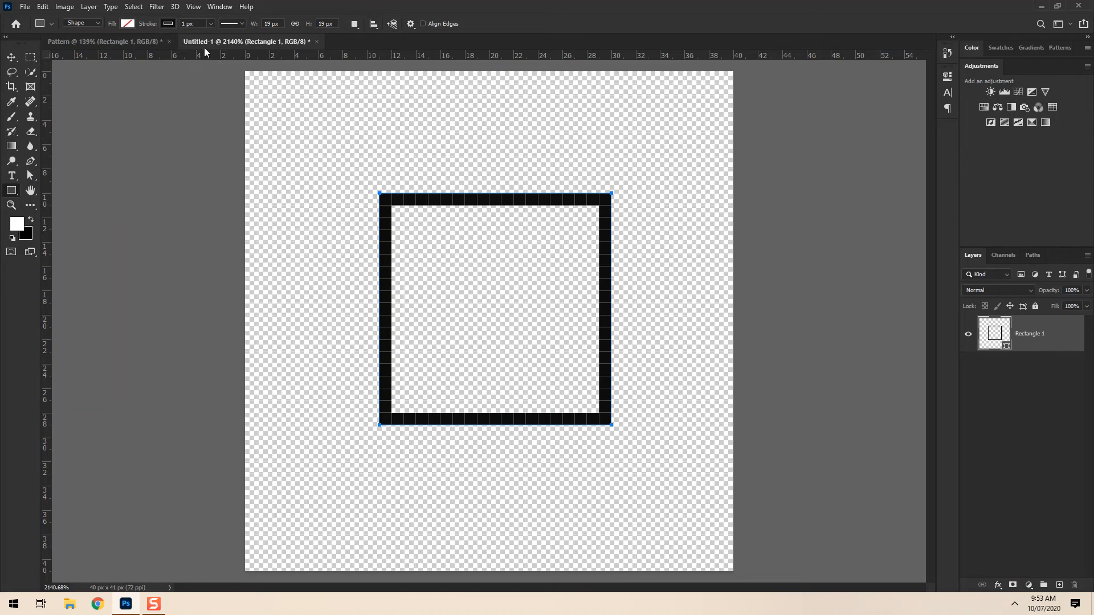
Rotate the outlined square by -45° into a diamond and commit the transform.
{"action": "key", "text": "v"}
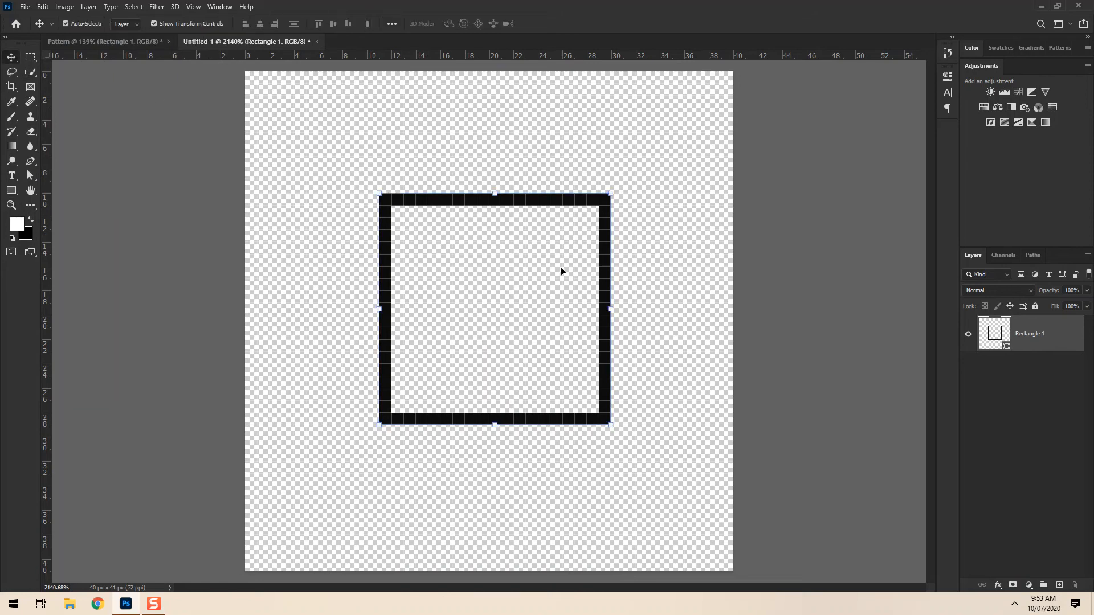
{"action": "left_click_drag", "start_coordinate": [610, 439], "coordinate": [671, 308]}
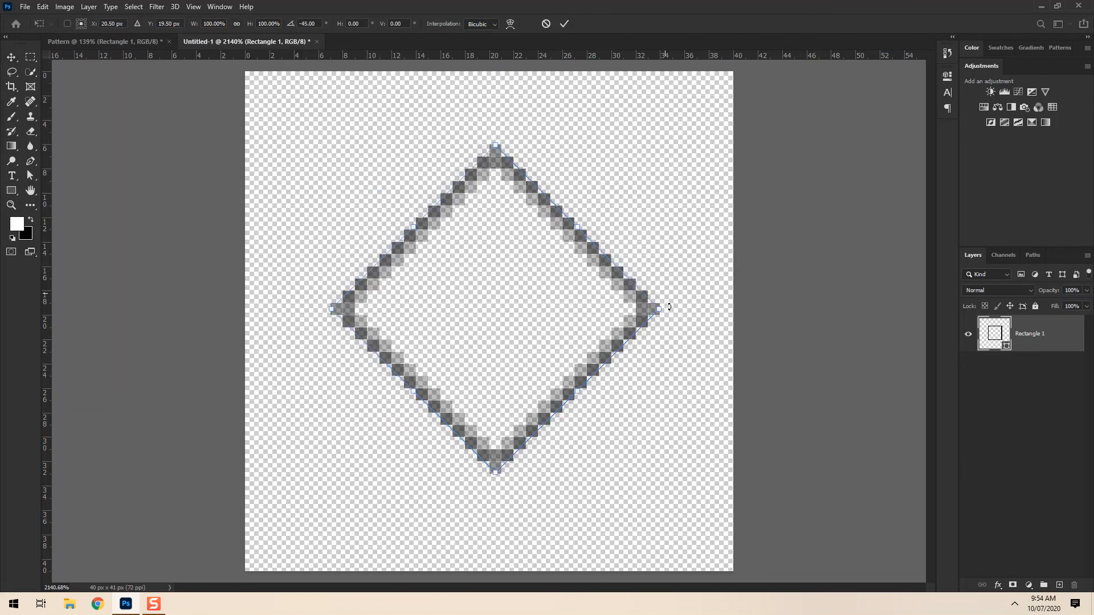
{"action": "left_click", "coordinate": [564, 24]}
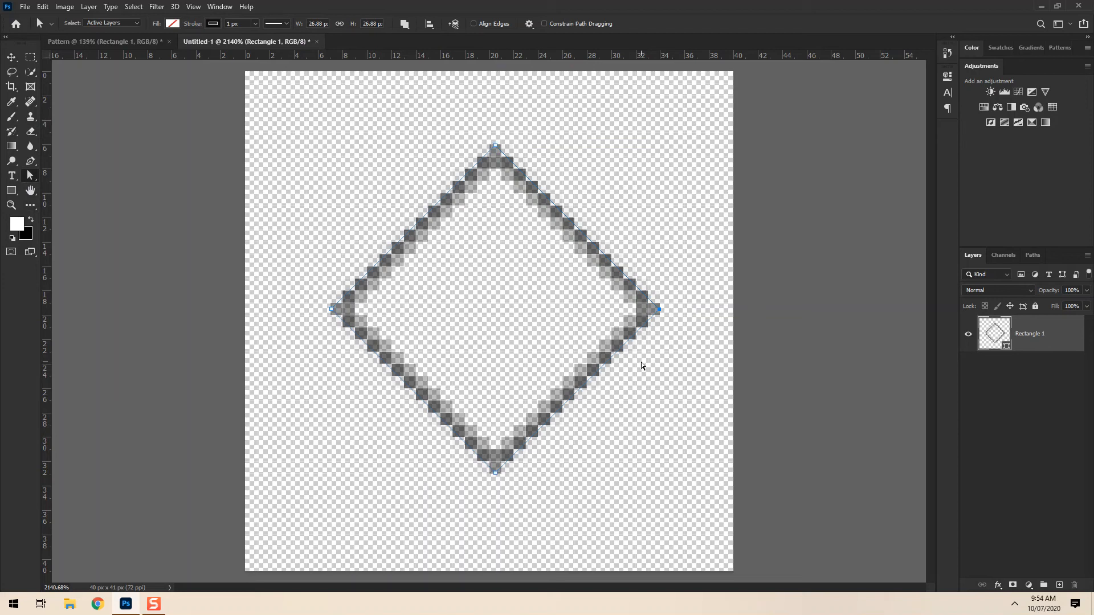
Delete the diamond's right corner point to leave an open chevron, and duplicate the chevron's layer.
{"action": "key", "text": "Delete"}
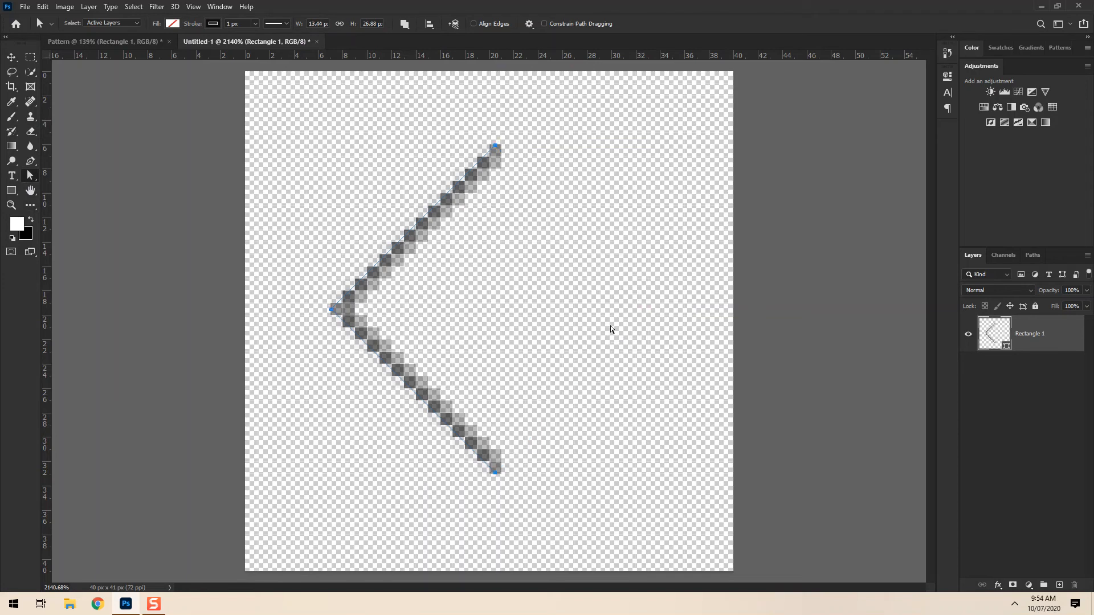
{"action": "left_click", "coordinate": [11, 57]}
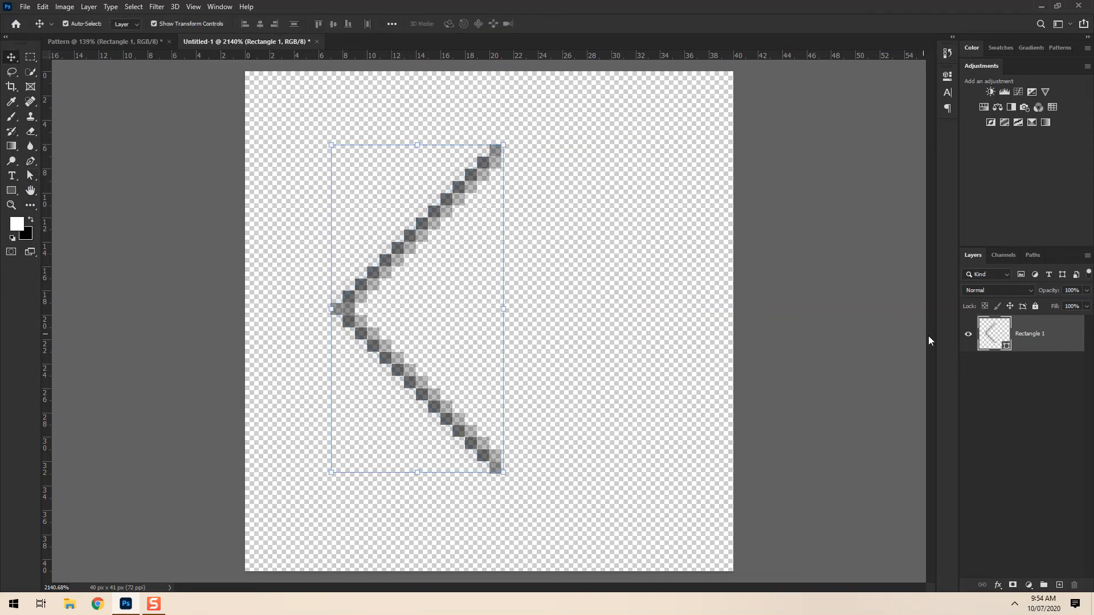
{"action": "left_click_drag", "start_coordinate": [1028, 340], "coordinate": [1059, 584]}
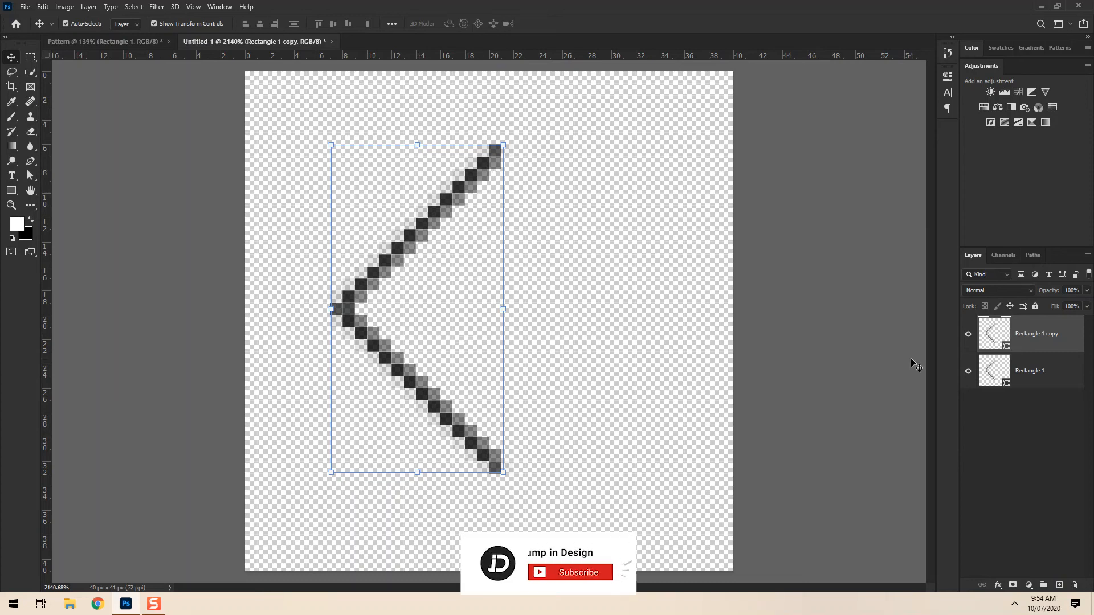
Set the stroke of both chevron layers to 2 px, toggling their visibility to work on each one separately.
{"action": "left_click", "coordinate": [967, 334]}
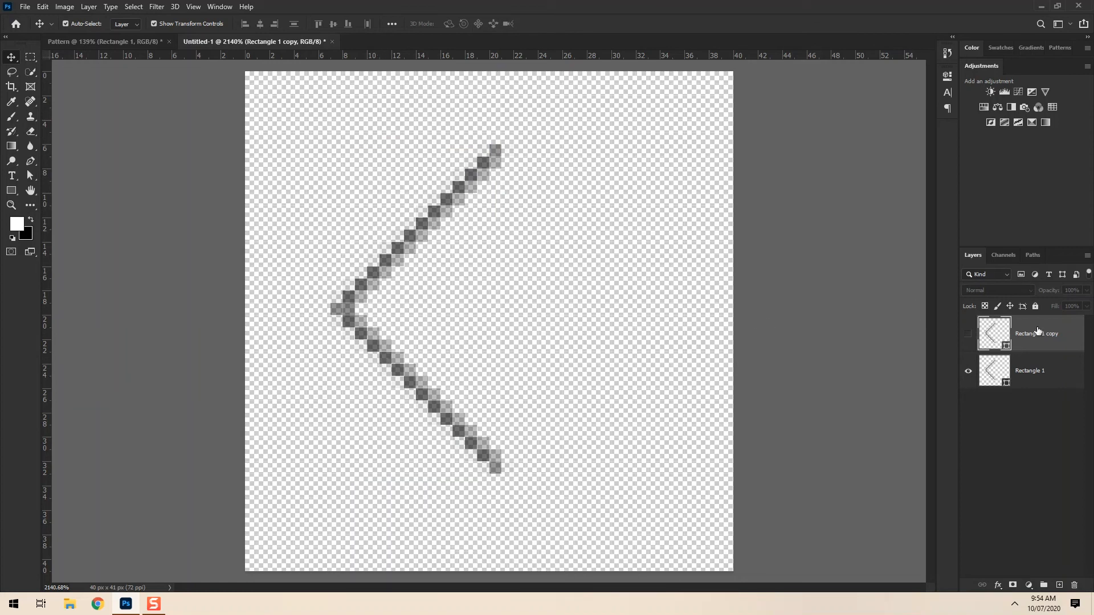
{"action": "key", "text": "u"}
{"action": "left_click", "coordinate": [181, 24]}
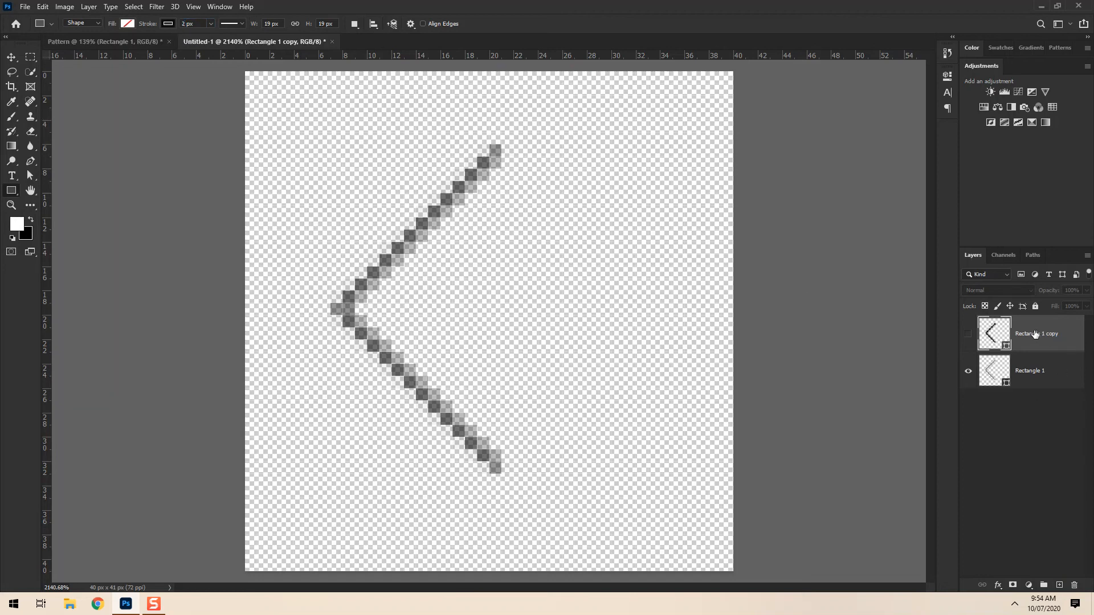
{"action": "left_click", "coordinate": [1023, 377]}
{"action": "left_click", "coordinate": [967, 333]}
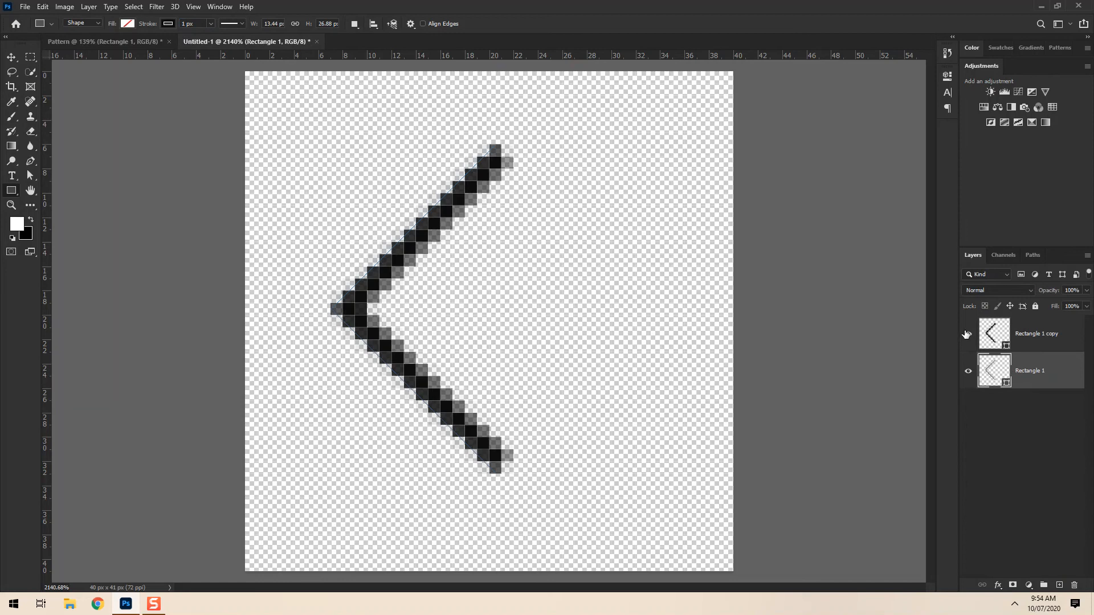
{"action": "left_click", "coordinate": [968, 370]}
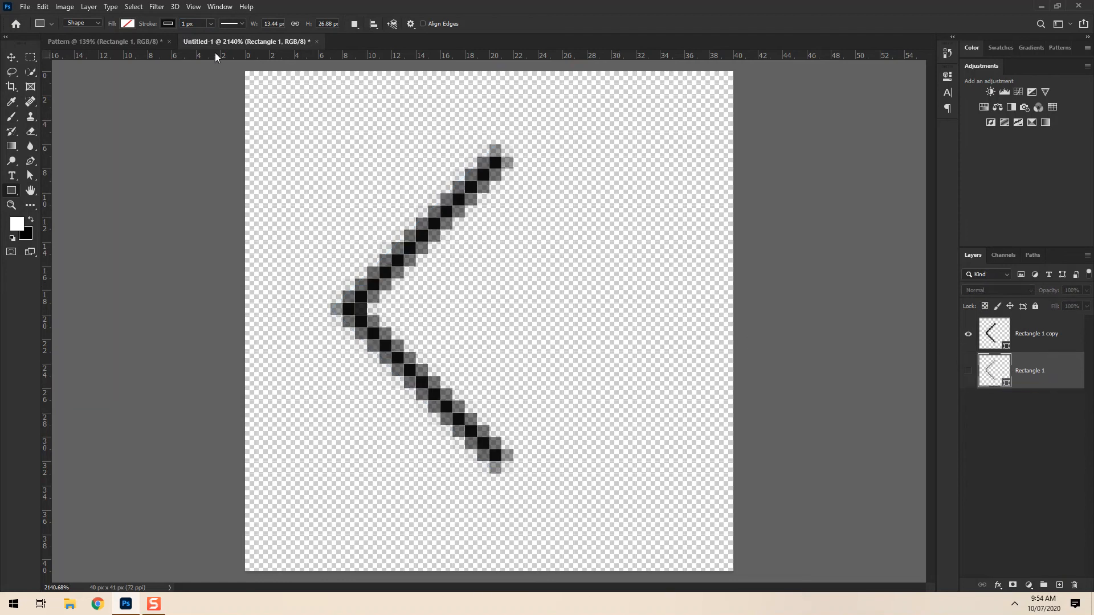
{"action": "left_click_drag", "start_coordinate": [187, 25], "coordinate": [171, 23]}
{"action": "left_click", "coordinate": [11, 57]}
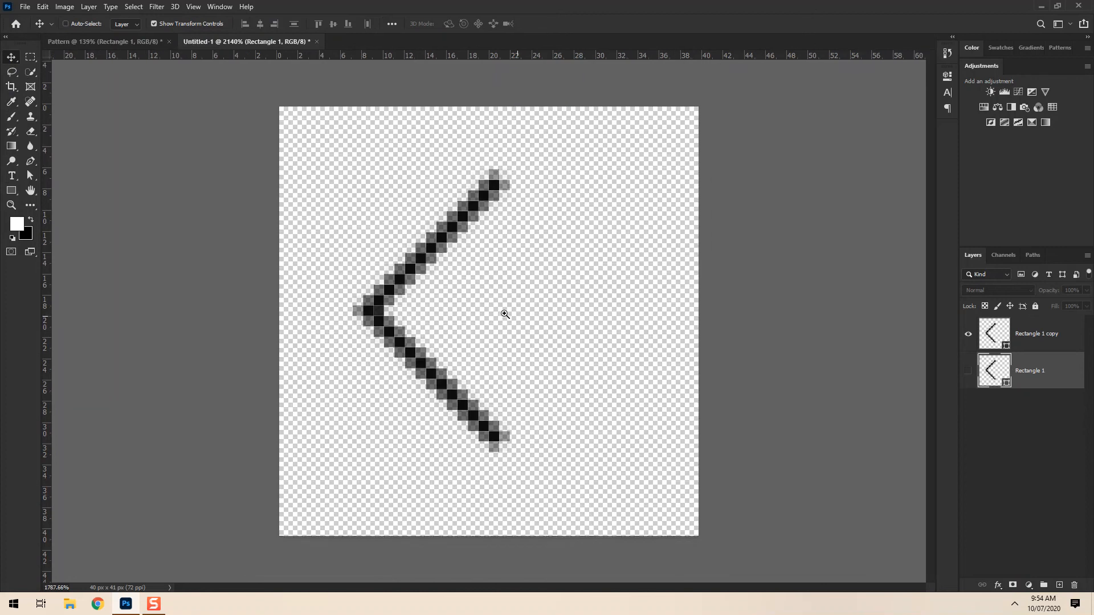
Move the chevron copy straight down to join the original's lower end, show both layers, and shift the pair up in the tile.
{"action": "scroll", "coordinate": [503, 310], "scroll_direction": "down", "scroll_amount": 2}
{"action": "left_click", "coordinate": [65, 23]}
{"action": "left_click_drag", "start_coordinate": [441, 233], "coordinate": [441, 502]}
{"action": "left_click", "coordinate": [1051, 431]}
{"action": "left_click", "coordinate": [968, 371]}
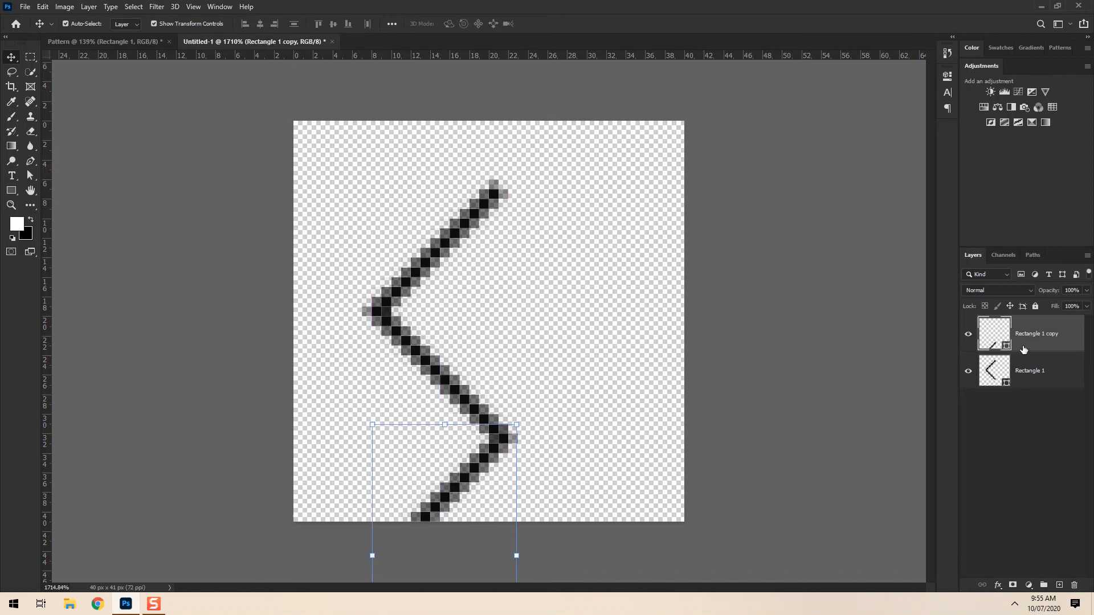
{"action": "left_click", "coordinate": [1030, 367]}
{"action": "left_click_drag", "start_coordinate": [477, 223], "coordinate": [476, 144]}
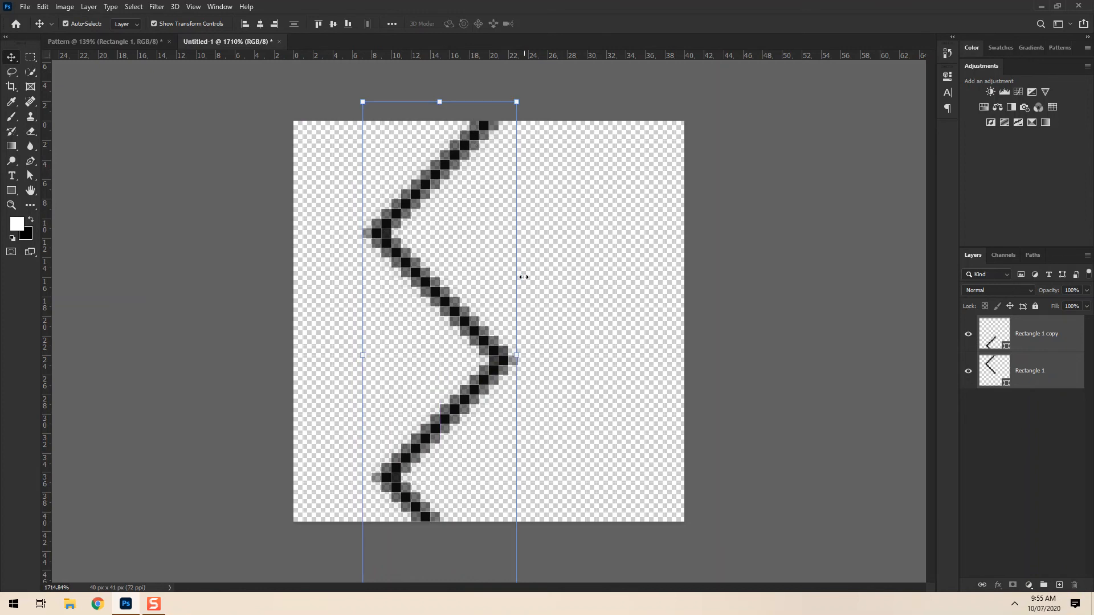
Scale the joined zigzag proportionally to 81.59%, placed vertically centered over the tile's height, and commit the transform.
{"action": "scroll", "coordinate": [485, 407], "scroll_direction": "down", "scroll_amount": 2}
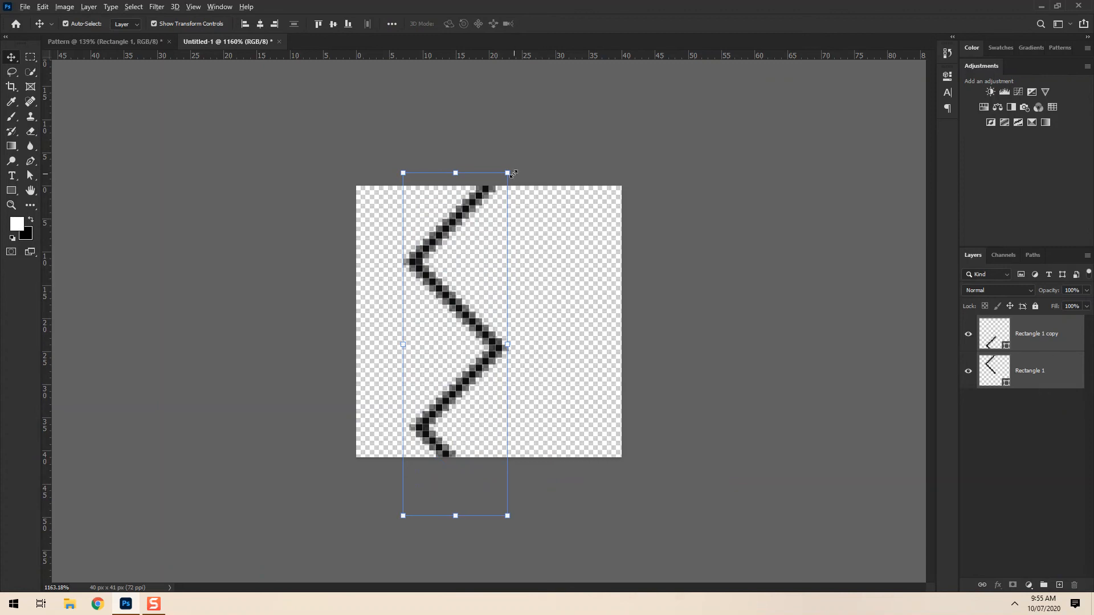
{"action": "left_click_drag", "start_coordinate": [509, 172], "coordinate": [487, 206]}
{"action": "left_click_drag", "start_coordinate": [462, 313], "coordinate": [462, 291]}
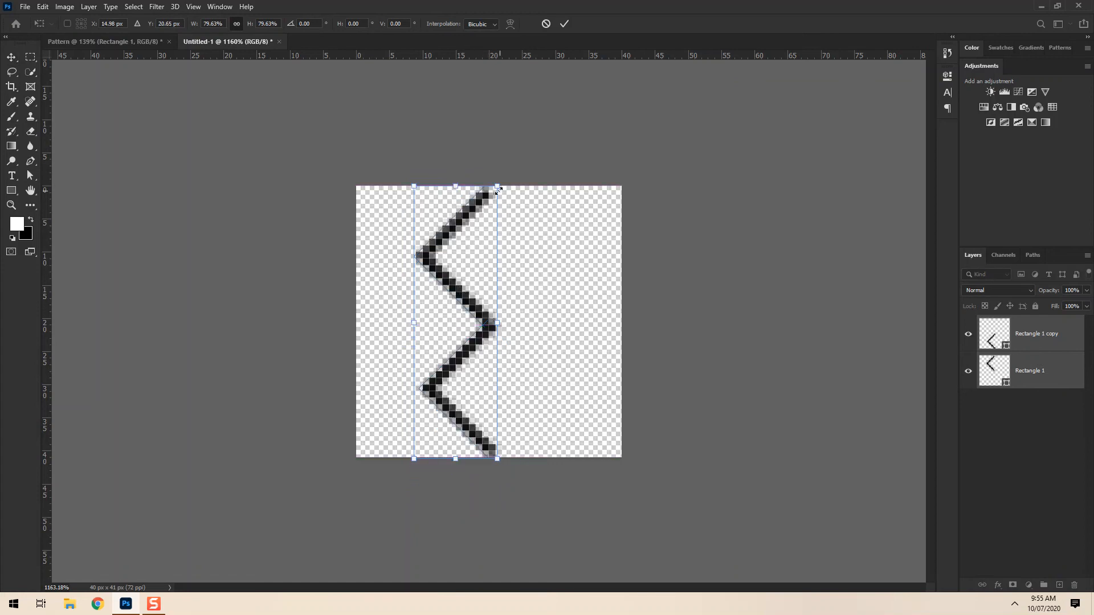
{"action": "left_click_drag", "start_coordinate": [469, 196], "coordinate": [497, 191]}
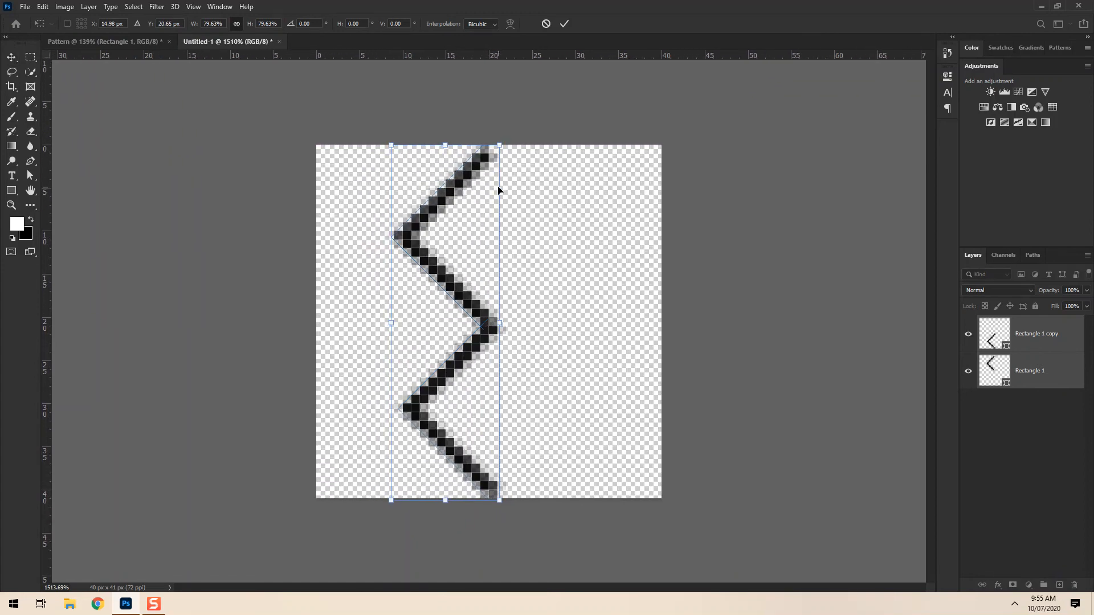
{"action": "left_click_drag", "start_coordinate": [448, 141], "coordinate": [454, 141]}
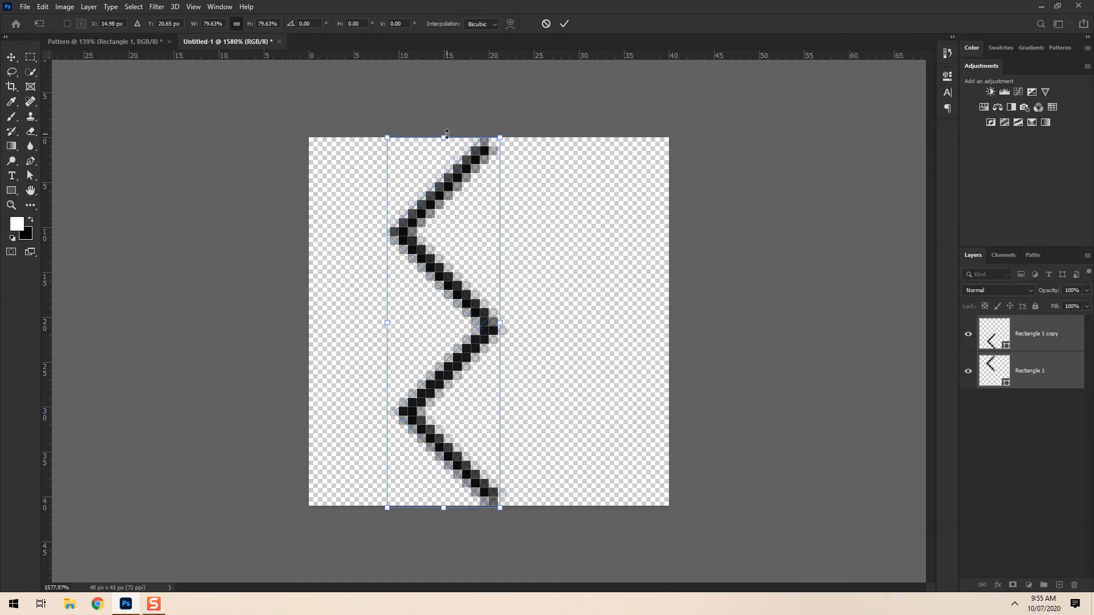
{"action": "left_click_drag", "start_coordinate": [443, 136], "coordinate": [443, 132]}
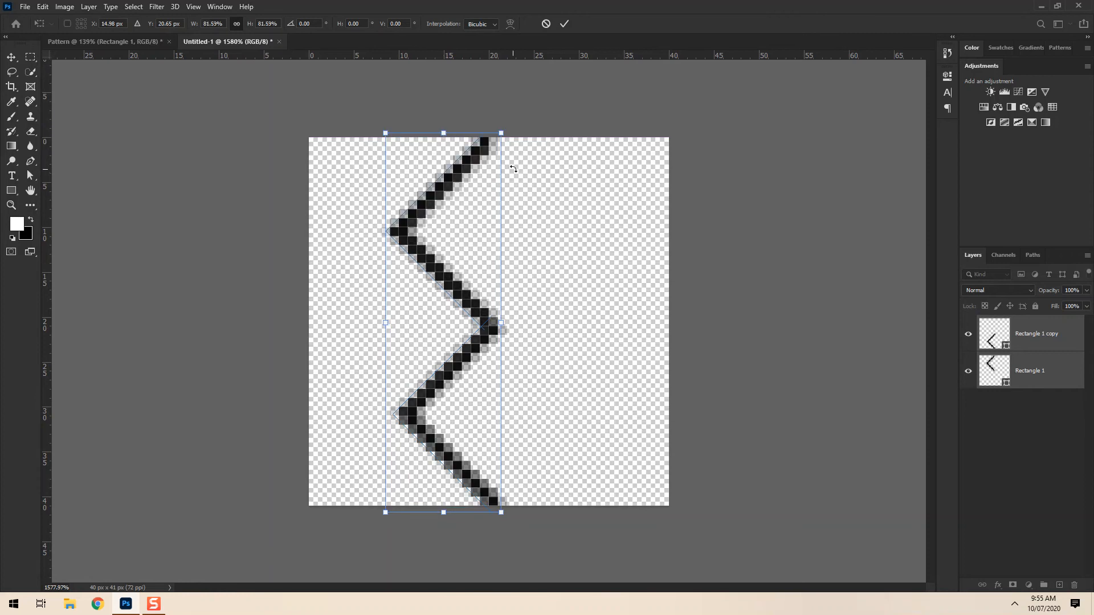
{"action": "left_click", "coordinate": [564, 23]}
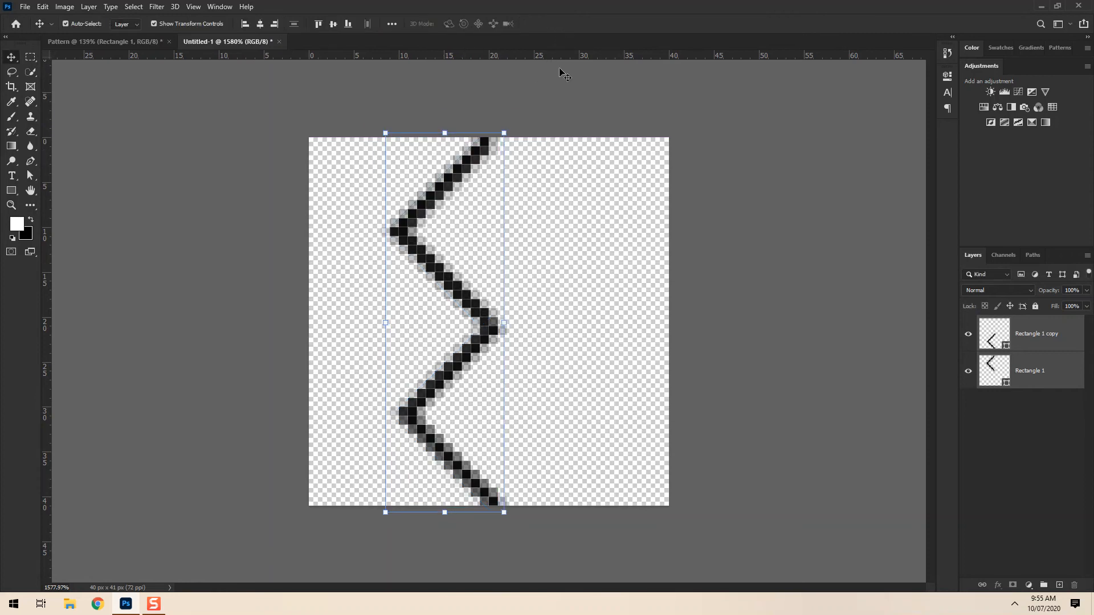
Enlarge the zigzag to 104.19% about its center so its ends extend past the tile's upper and lower edges, and commit.
{"action": "key", "text": "ctrl+z"}
{"action": "key", "text": "ctrl+shift+z"}
{"action": "left_click", "coordinate": [445, 132]}
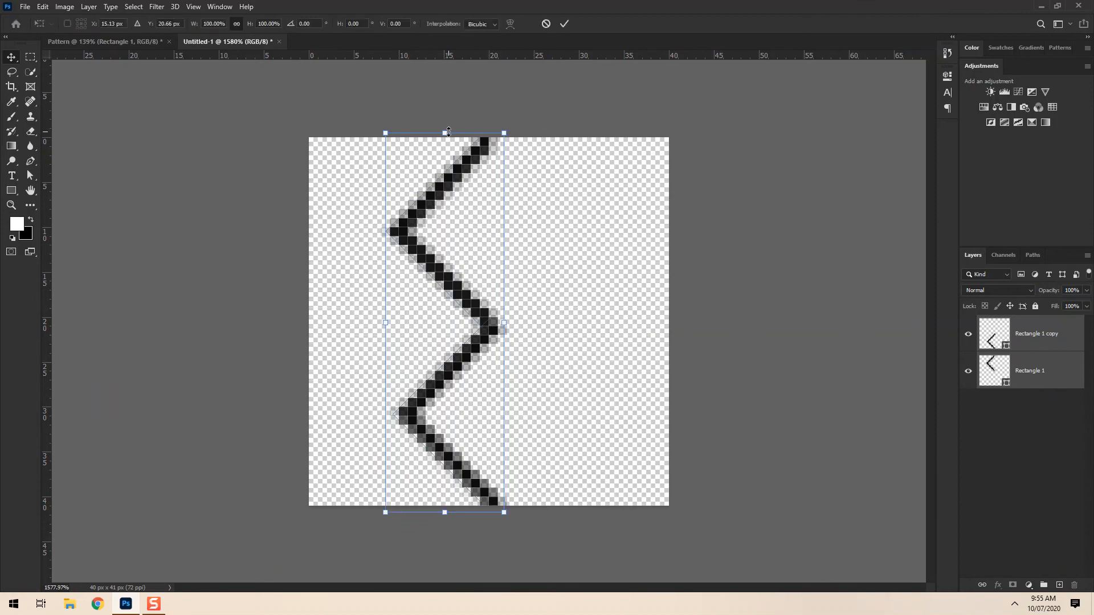
{"action": "left_click_drag", "start_coordinate": [445, 125], "coordinate": [480, 130]}
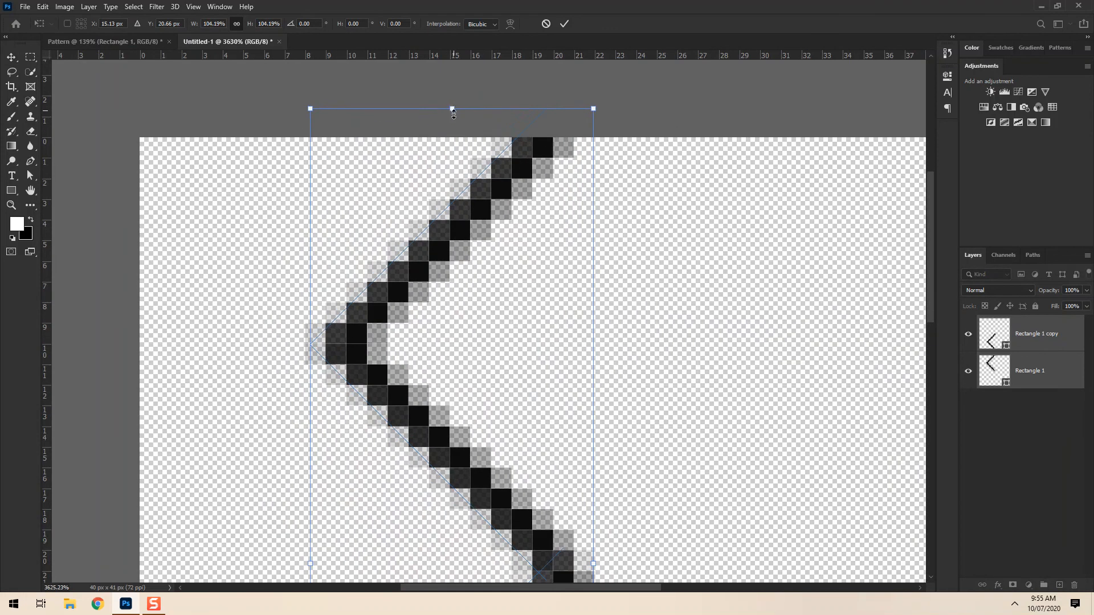
{"action": "left_click", "coordinate": [565, 24]}
{"action": "left_click_drag", "start_coordinate": [548, 203], "coordinate": [505, 204]}
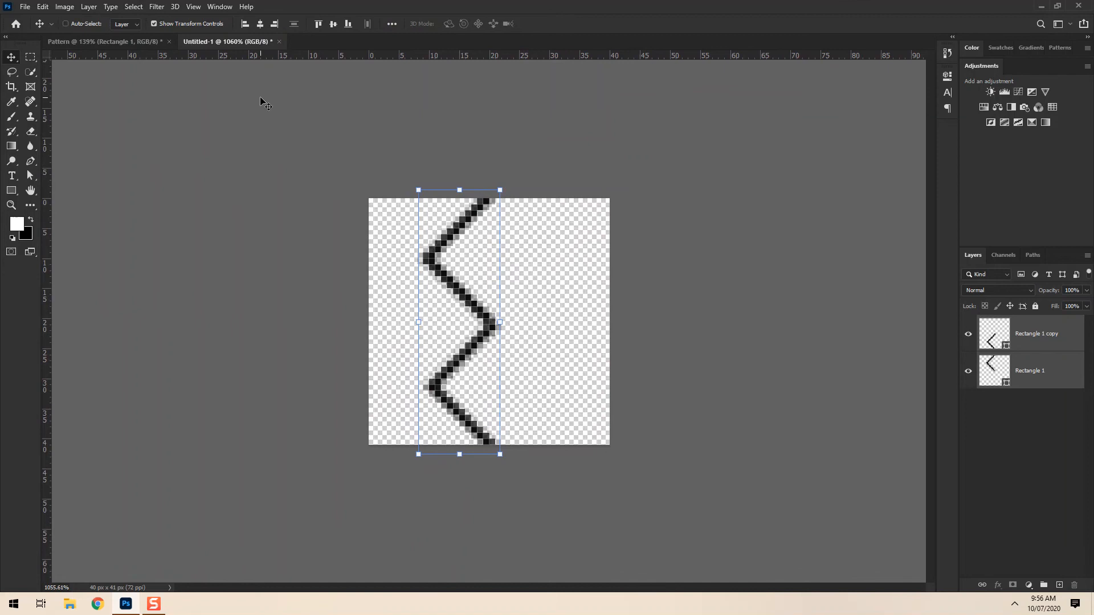
Center the zigzag horizontally on the whole canvas and clear the selection.
{"action": "key", "text": "ctrl+a"}
{"action": "left_click", "coordinate": [262, 25]}
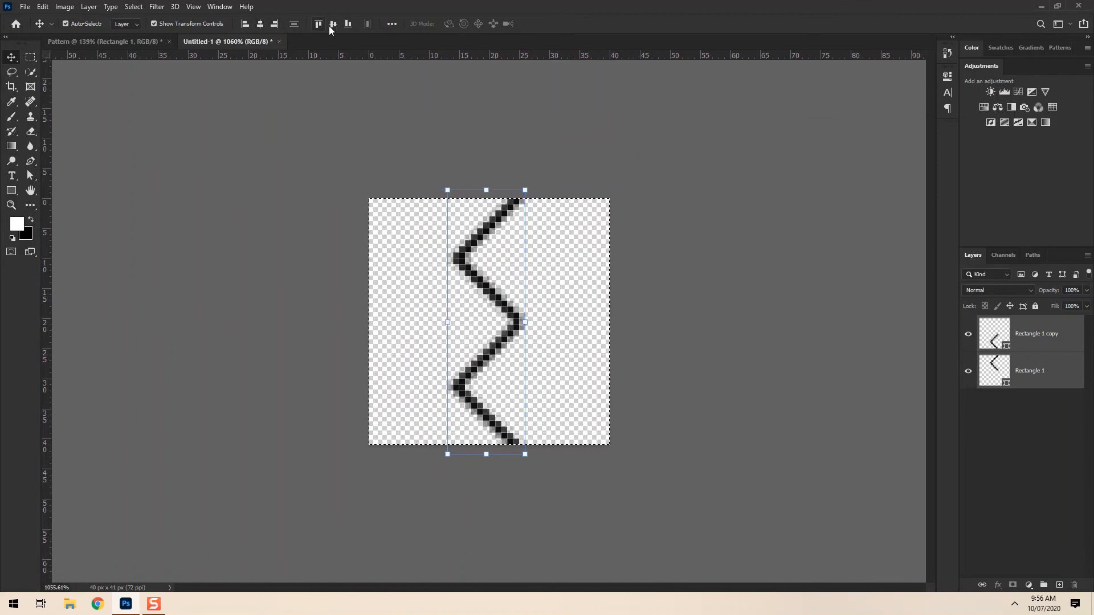
{"action": "left_click", "coordinate": [133, 6]}
{"action": "left_click", "coordinate": [146, 30]}
{"action": "left_click", "coordinate": [713, 259]}
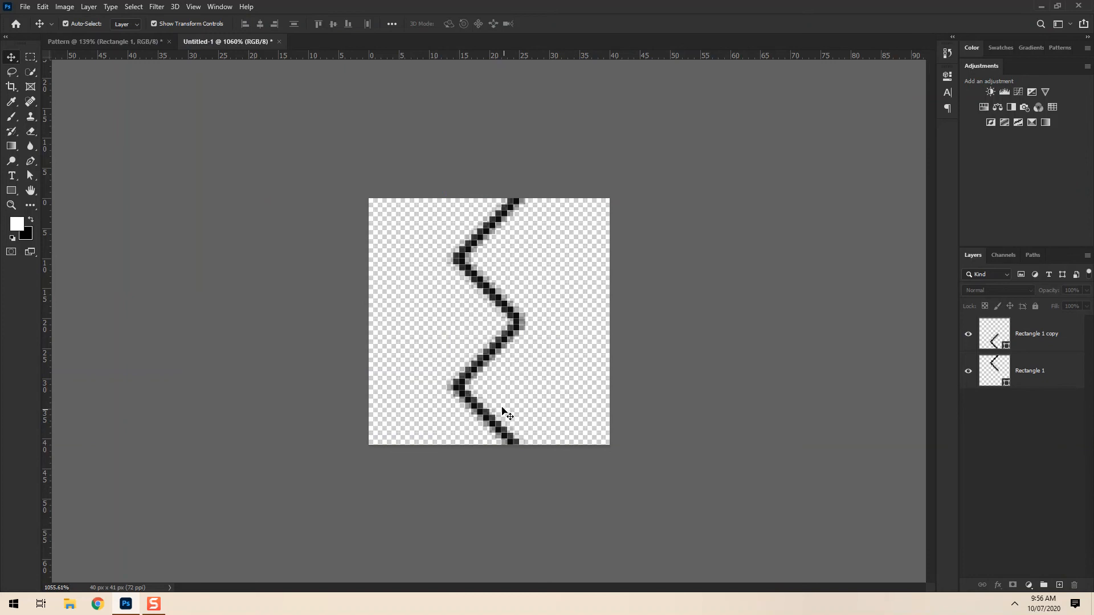
Crop both sides of the tile equally to a canvas of 32 x 41 px.
{"action": "key", "text": "c"}
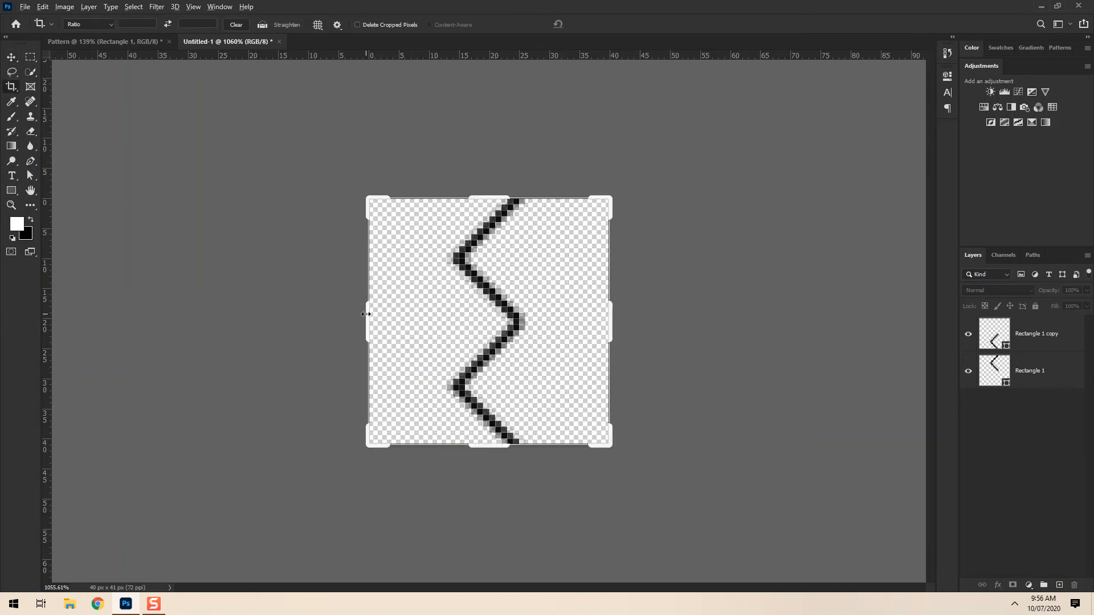
{"action": "left_click_drag", "start_coordinate": [366, 313], "coordinate": [394, 314]}
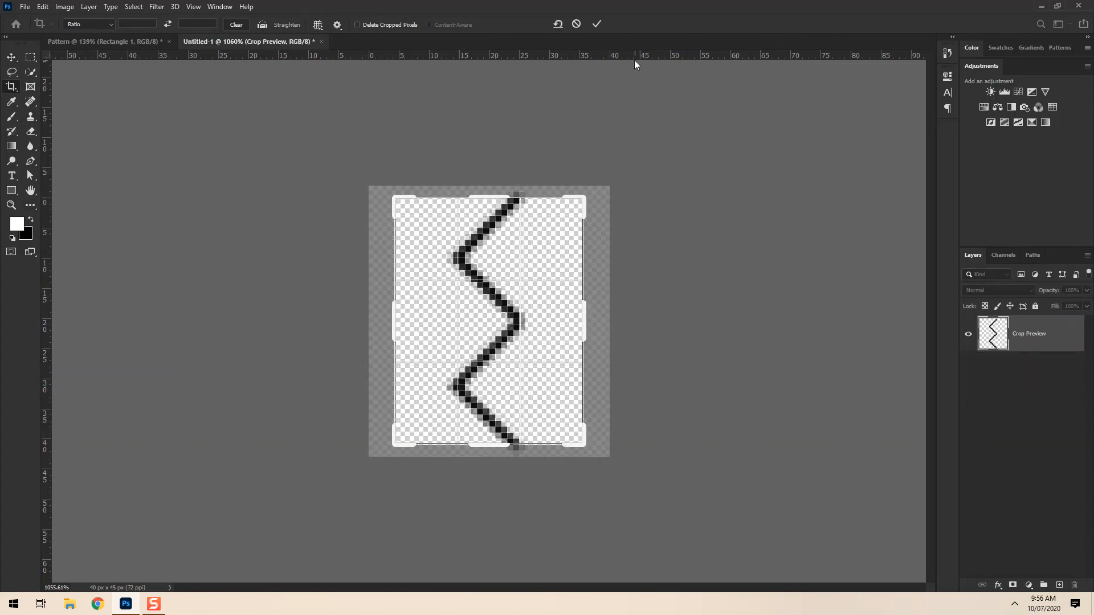
{"action": "left_click", "coordinate": [598, 24]}
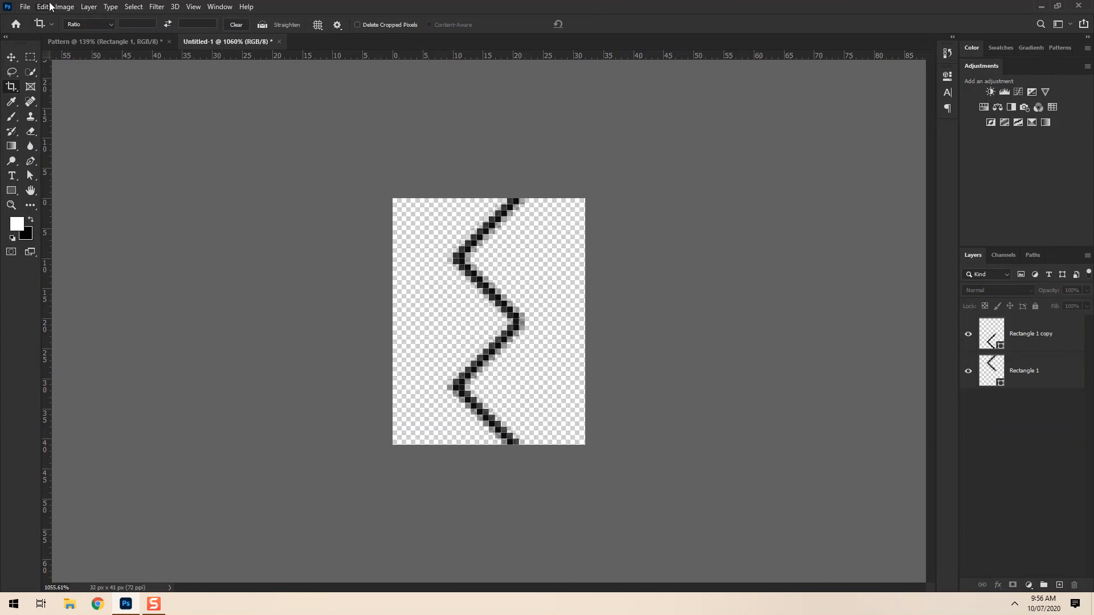
Define the cropped zigzag tile as a pattern named "Ziz zag".
{"action": "left_click", "coordinate": [43, 6]}
{"action": "left_click", "coordinate": [71, 316]}
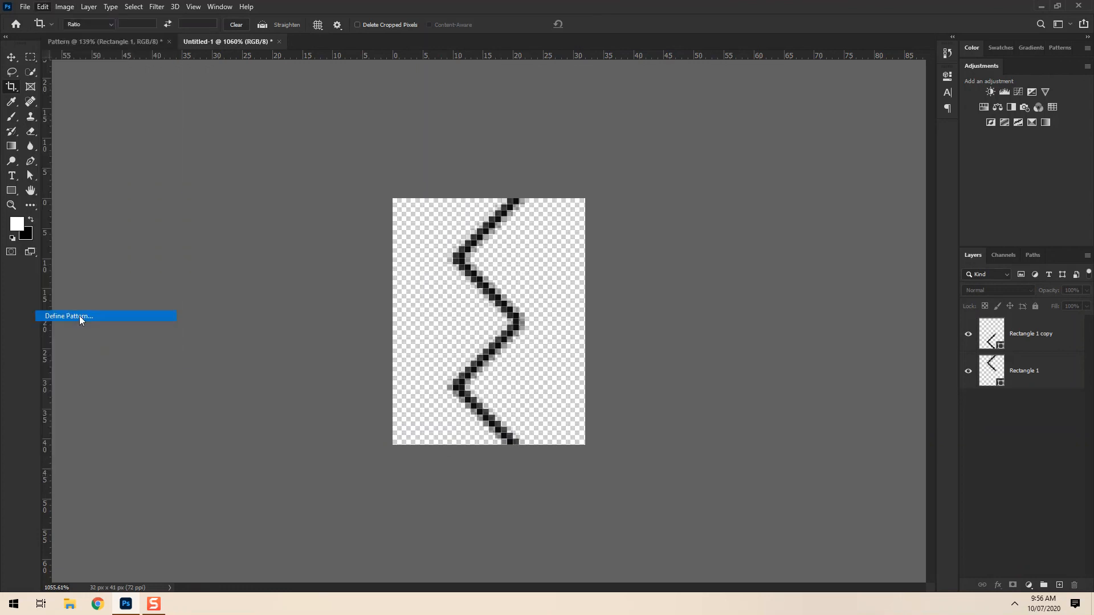
{"action": "type", "text": "Ziz zag"}
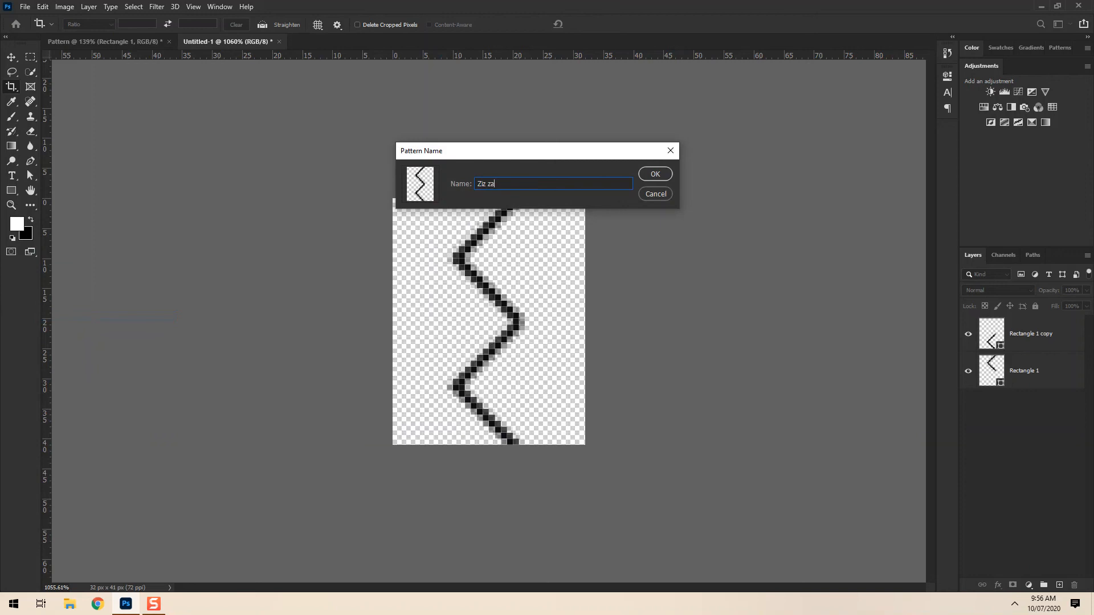
{"action": "left_click", "coordinate": [655, 174]}
In the Pattern document, change the yellow rectangle's Pattern Overlay to the new zigzag pattern.
{"action": "left_click", "coordinate": [142, 45]}
{"action": "left_click", "coordinate": [10, 57]}
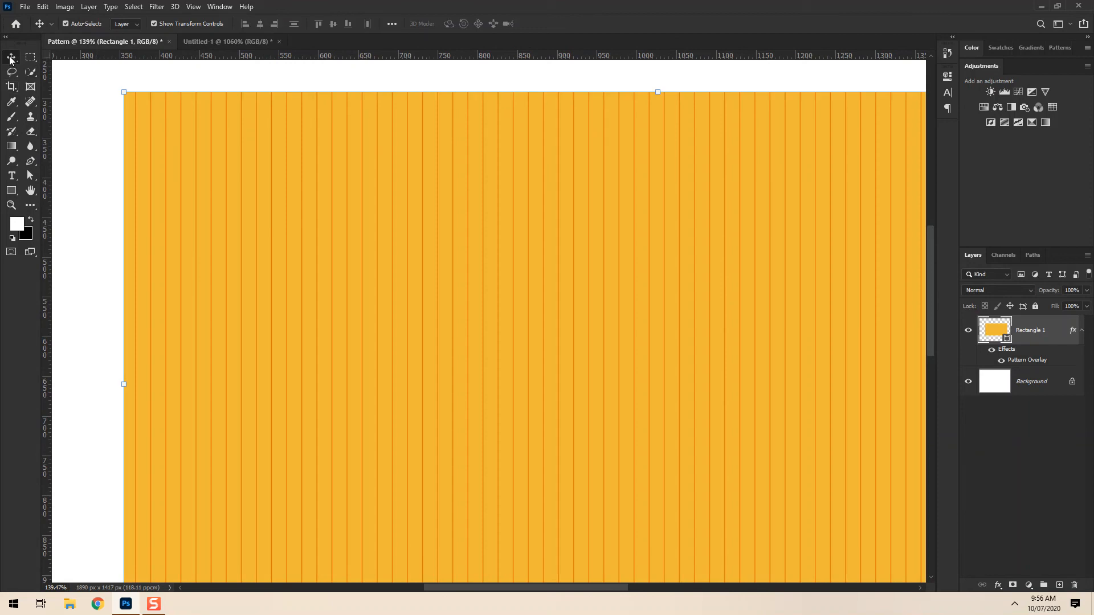
{"action": "double_click", "coordinate": [1014, 361]}
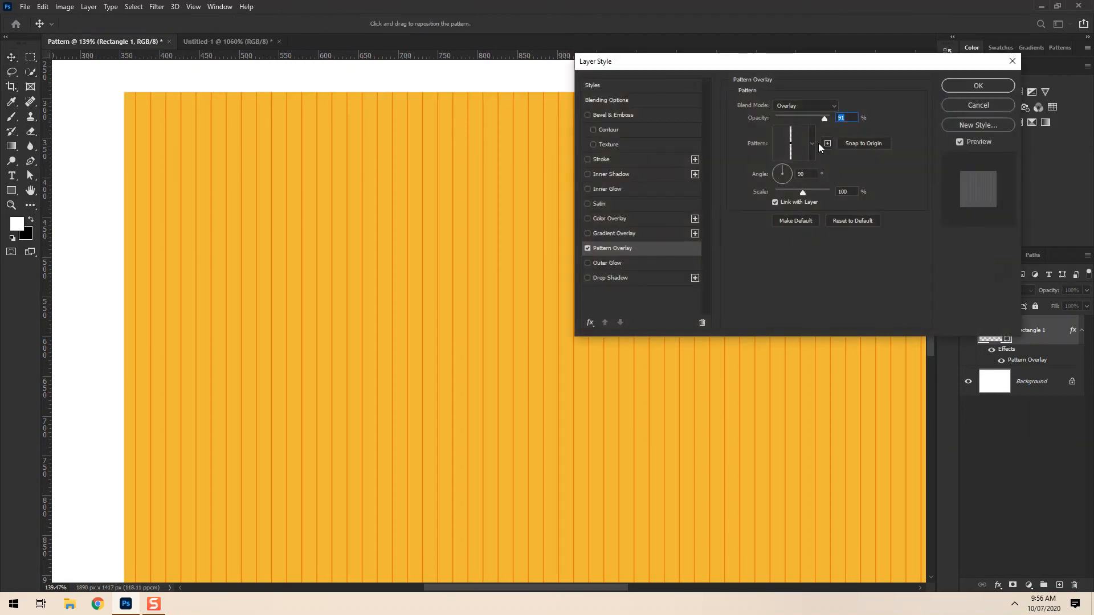
{"action": "left_click", "coordinate": [813, 143]}
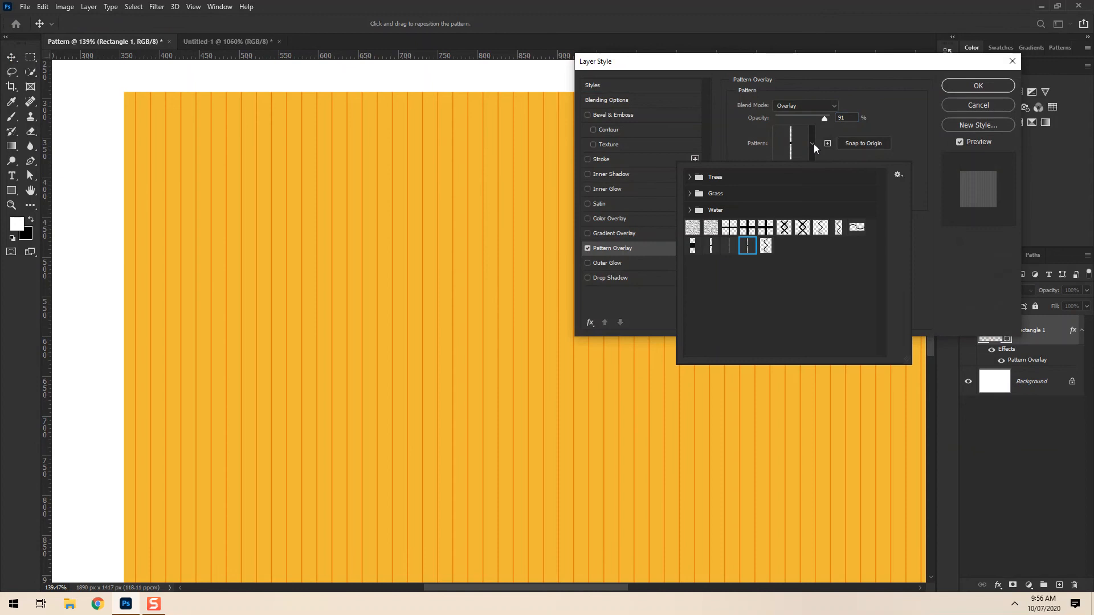
{"action": "left_click", "coordinate": [766, 245]}
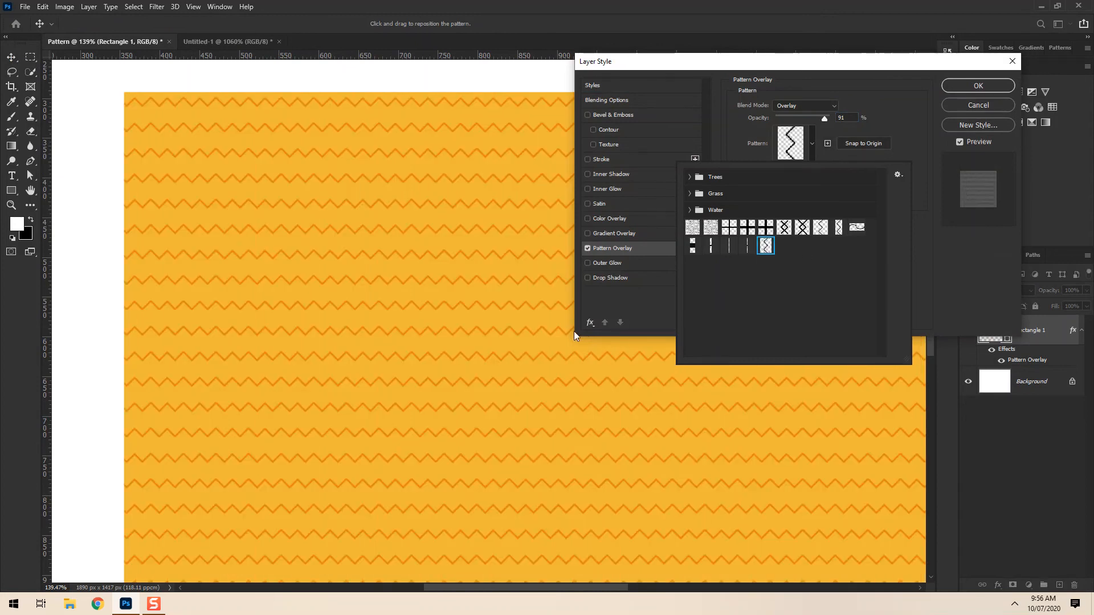
Set the pattern overlay's angle to 0° and apply the layer style.
{"action": "left_click_drag", "start_coordinate": [840, 64], "coordinate": [896, 46]}
{"action": "left_click", "coordinate": [862, 155]}
{"action": "type", "text": "0"}
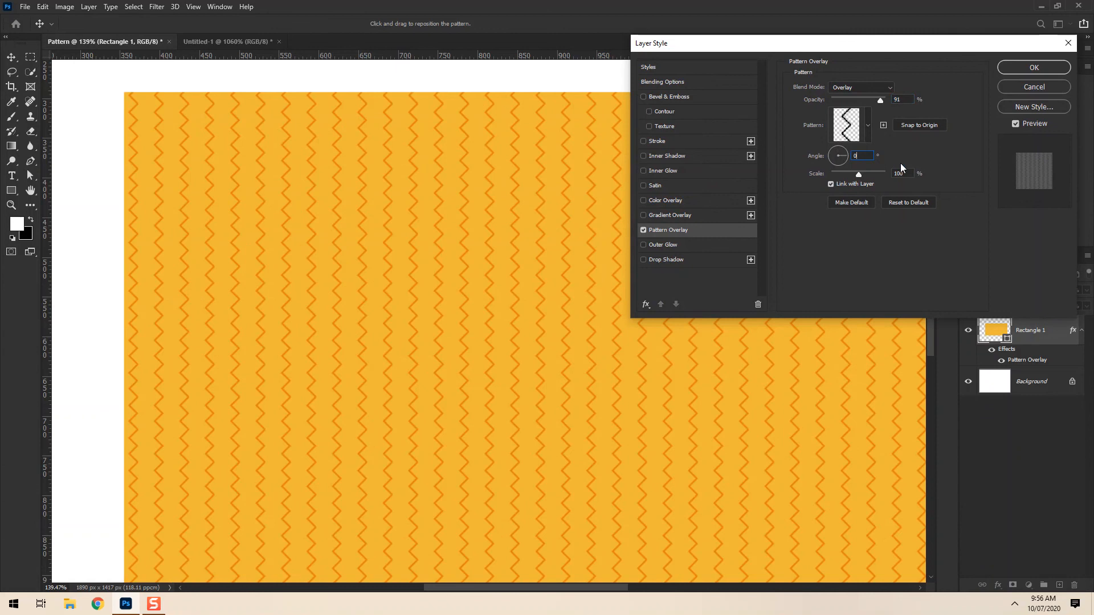
{"action": "left_click", "coordinate": [1023, 67]}
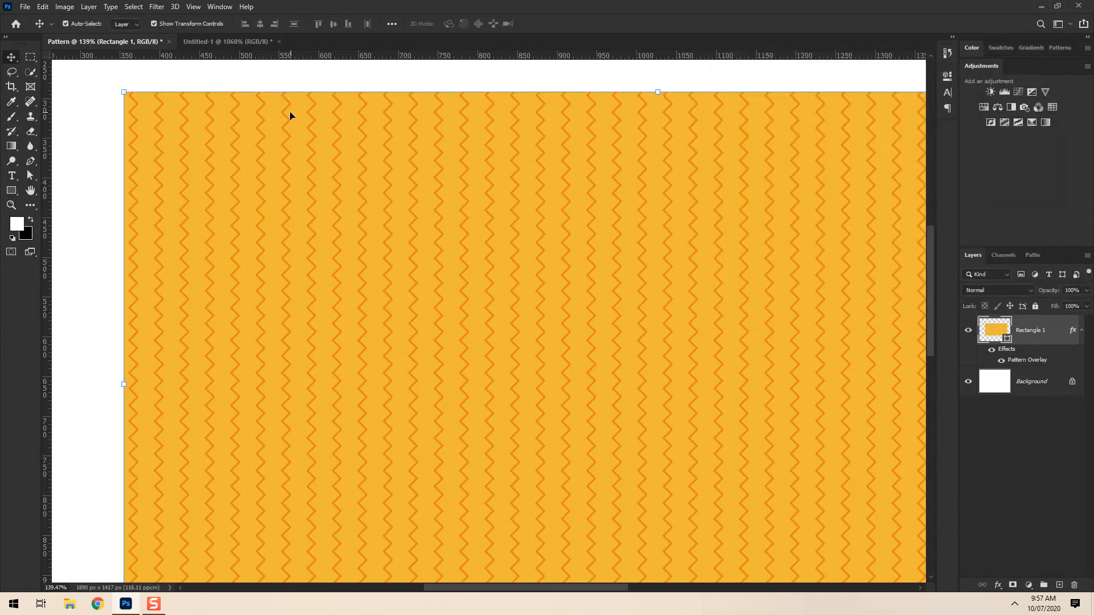
In the Untitled-1 tile document, set the image size to 80 x 80 pixels.
{"action": "left_click", "coordinate": [241, 43]}
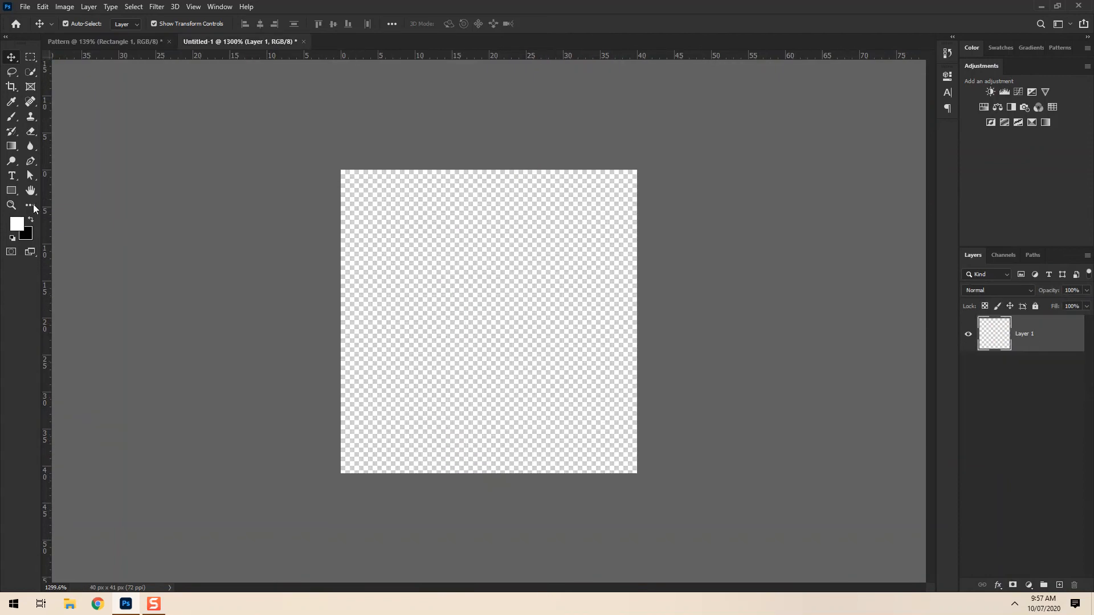
{"action": "left_click", "coordinate": [16, 192]}
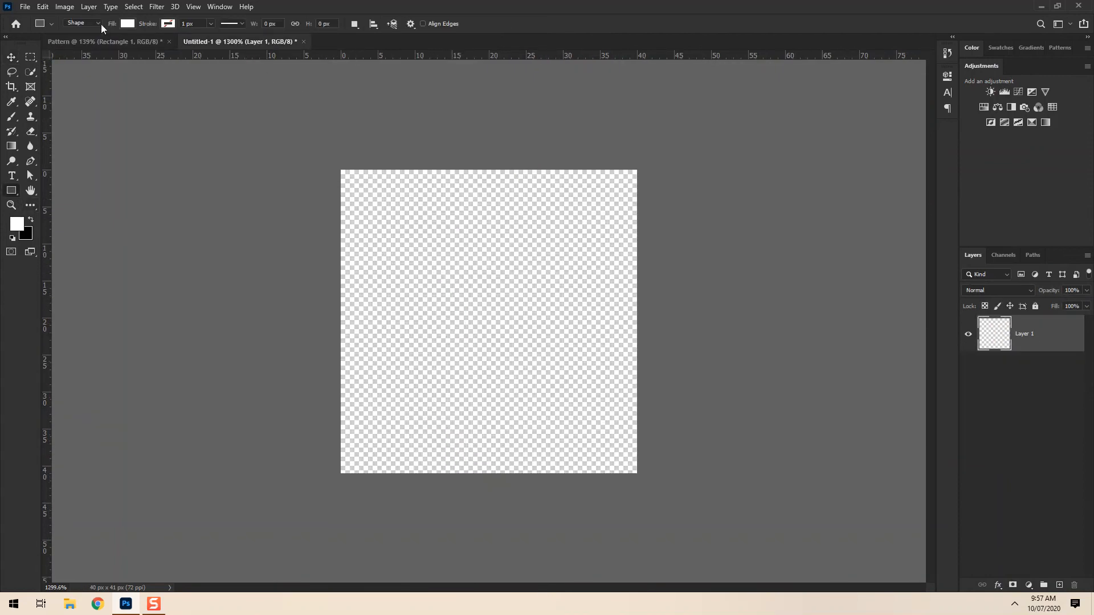
{"action": "left_click", "coordinate": [73, 7]}
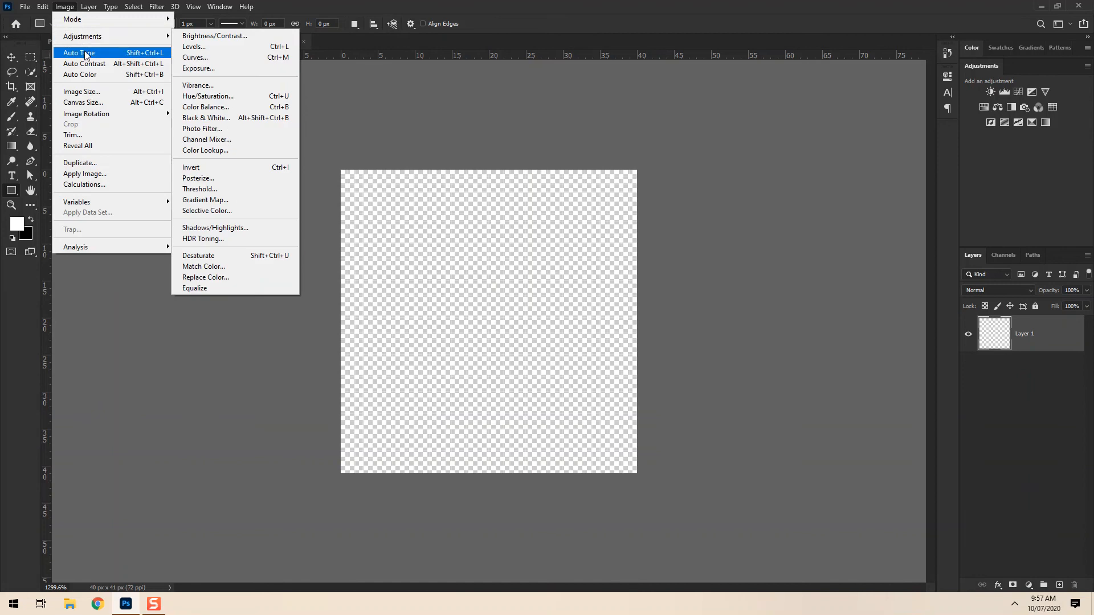
{"action": "left_click", "coordinate": [91, 91]}
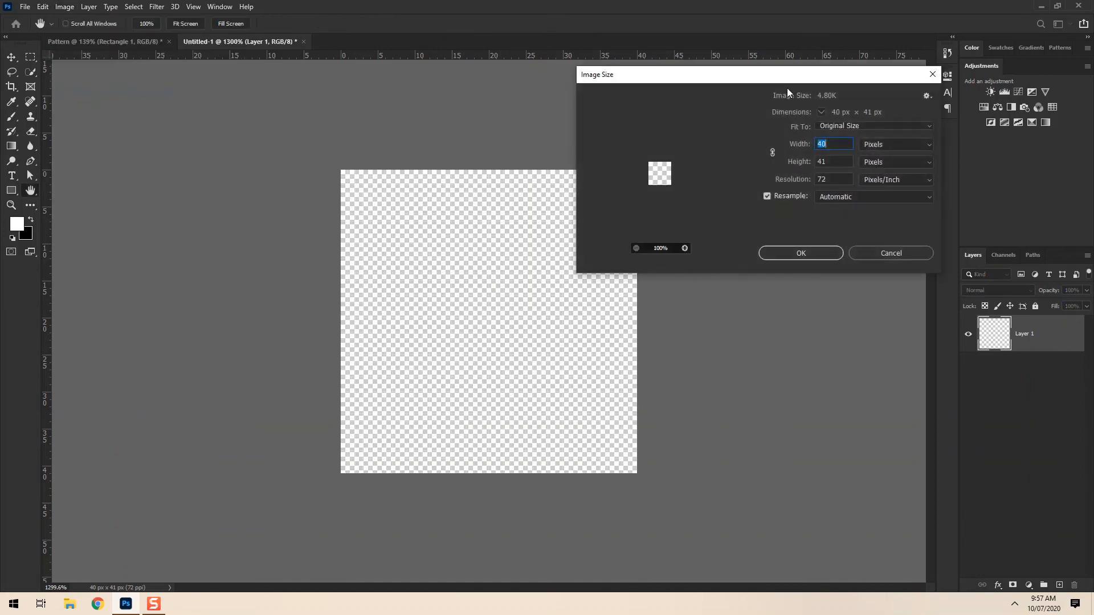
{"action": "left_click_drag", "start_coordinate": [788, 79], "coordinate": [696, 157]}
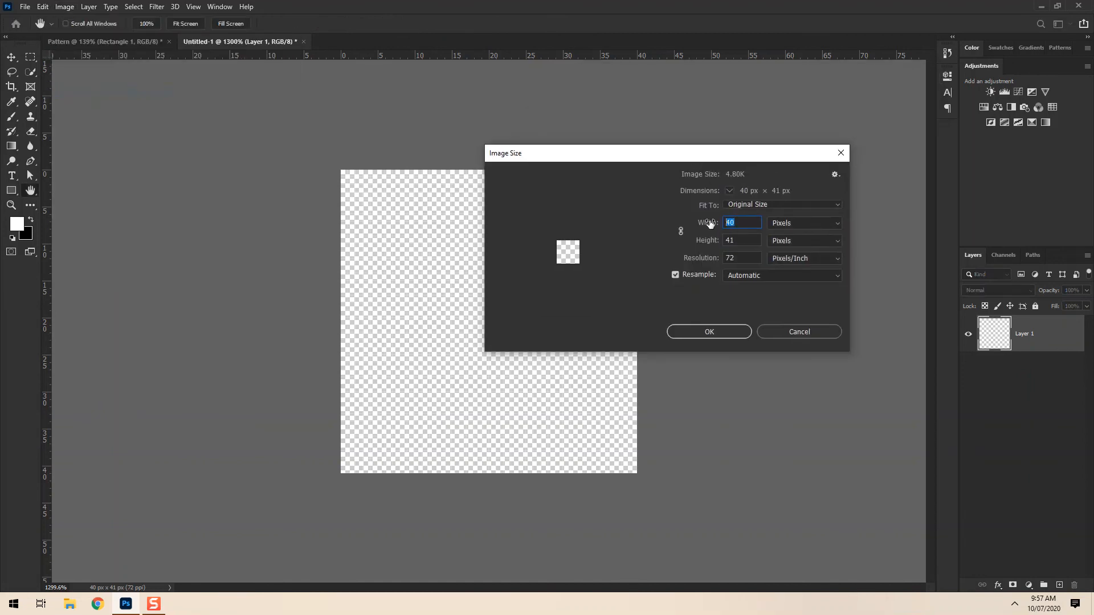
{"action": "type", "text": "8"}
{"action": "type", "text": "0"}
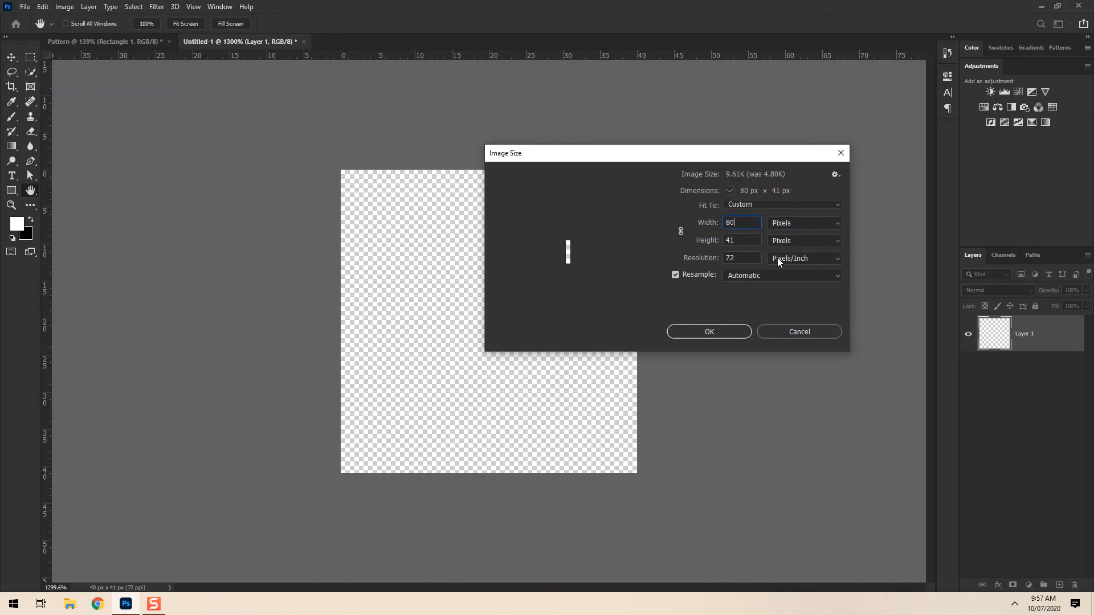
{"action": "type", "text": "80"}
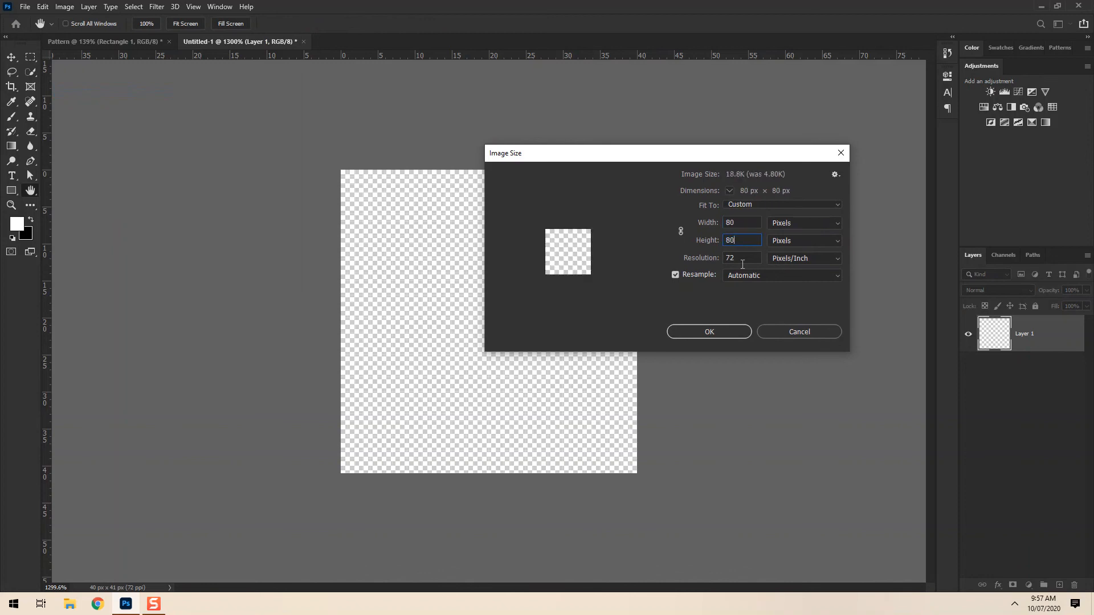
{"action": "left_click", "coordinate": [709, 332]}
Draw a square about 25 x 25 px left of the tile's center, with no fill and a black stroke.
{"action": "key", "text": "u"}
{"action": "key", "text": "ctrl+0"}
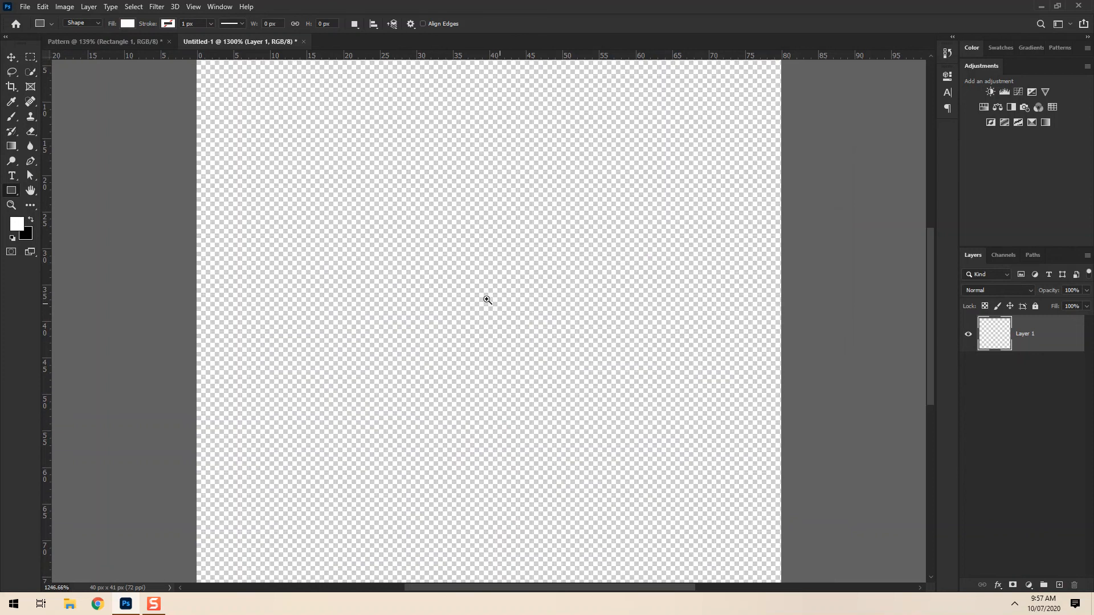
{"action": "left_click_drag", "start_coordinate": [380, 253], "coordinate": [504, 372]}
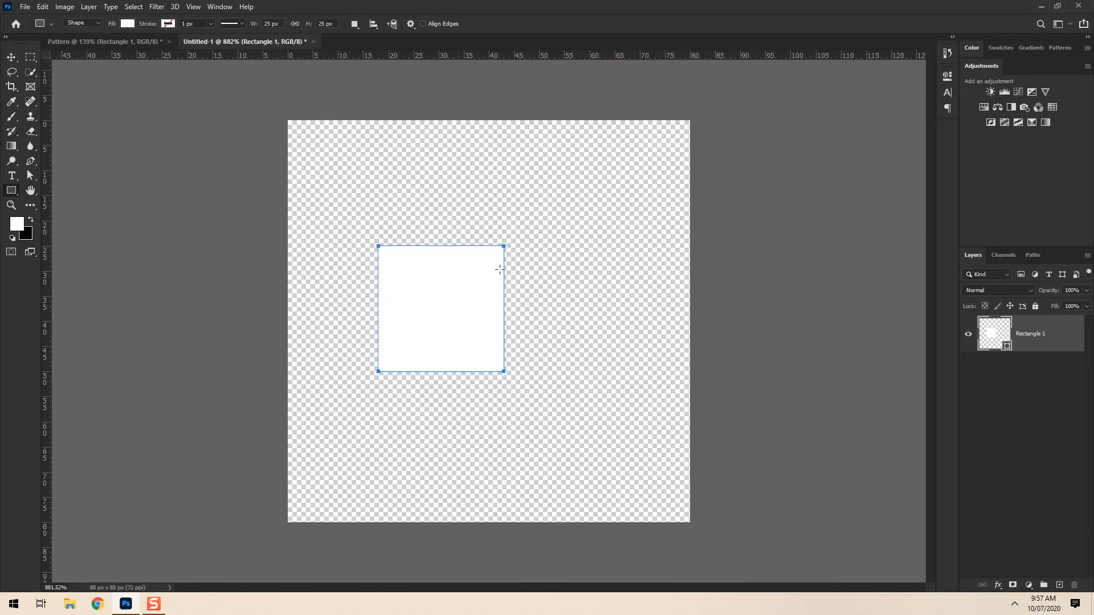
{"action": "left_click", "coordinate": [128, 24]}
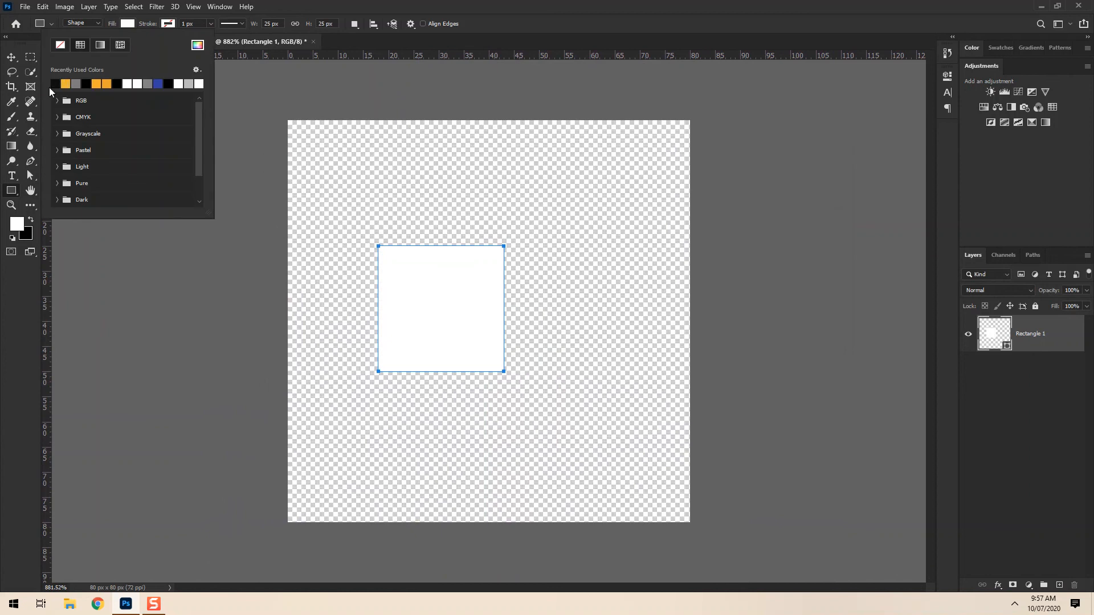
{"action": "left_click", "coordinate": [60, 46]}
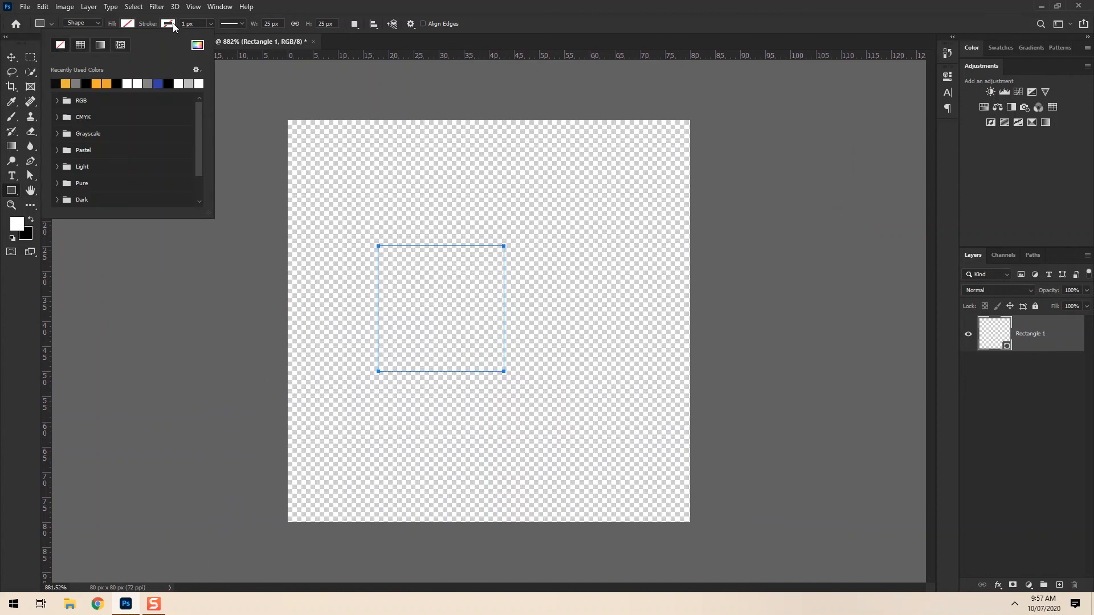
{"action": "left_click", "coordinate": [169, 24]}
{"action": "left_click", "coordinate": [98, 84]}
{"action": "left_click", "coordinate": [533, 15]}
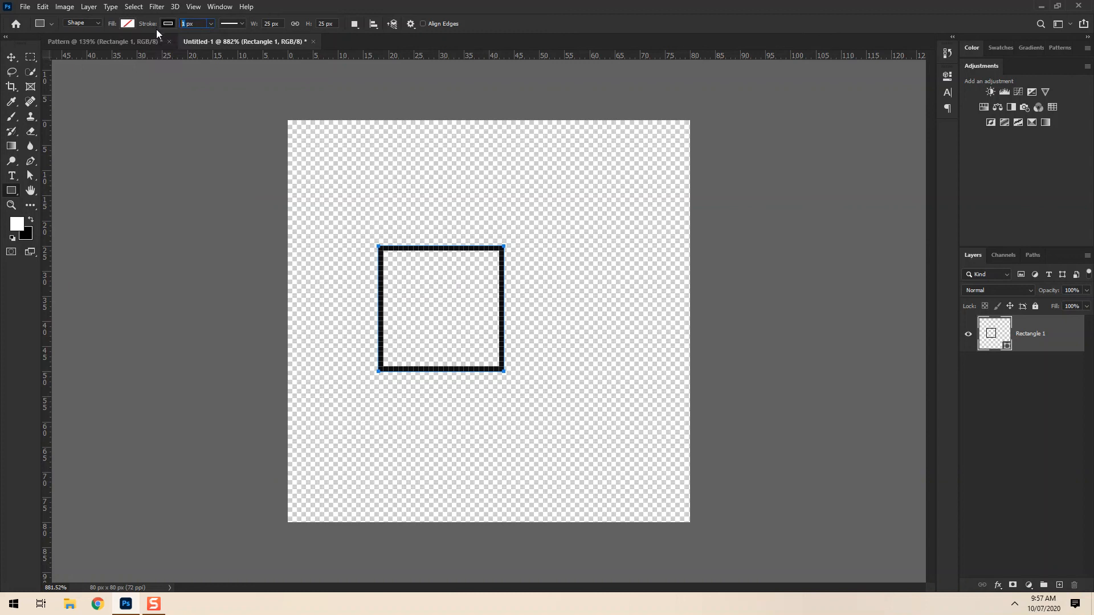
Set the square's stroke width to 3 px.
{"action": "key", "text": "Return"}
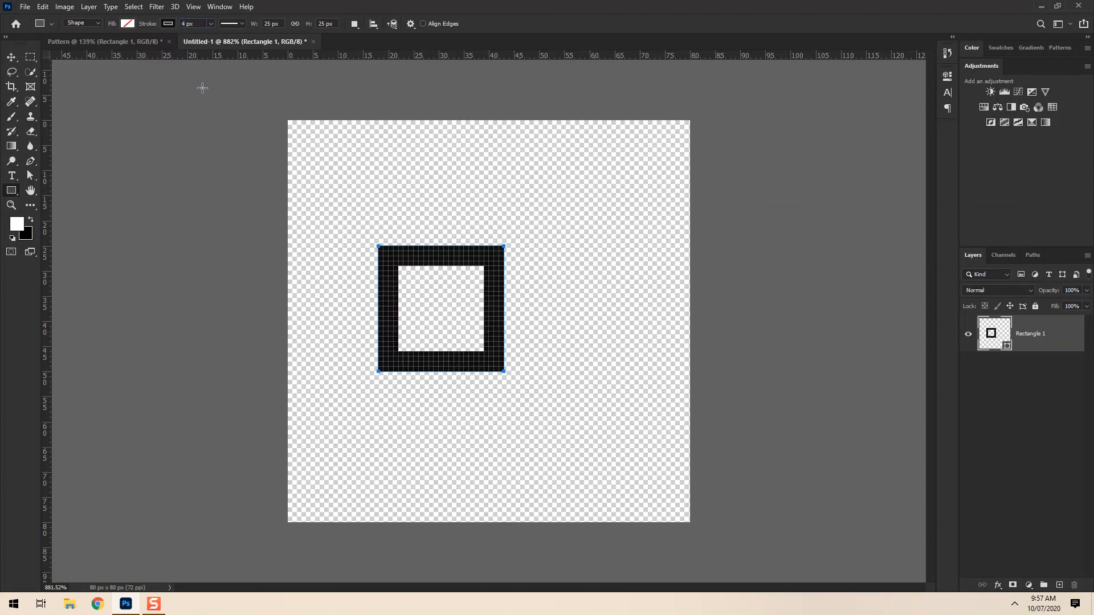
{"action": "left_click", "coordinate": [186, 24]}
{"action": "type", "text": "3"}
{"action": "key", "text": "Return"}
Rotate the square into an upright diamond and place a copy directly to its right, tips touching.
{"action": "left_click", "coordinate": [11, 58]}
{"action": "left_click_drag", "start_coordinate": [511, 380], "coordinate": [680, 308]}
{"action": "left_click", "coordinate": [569, 25]}
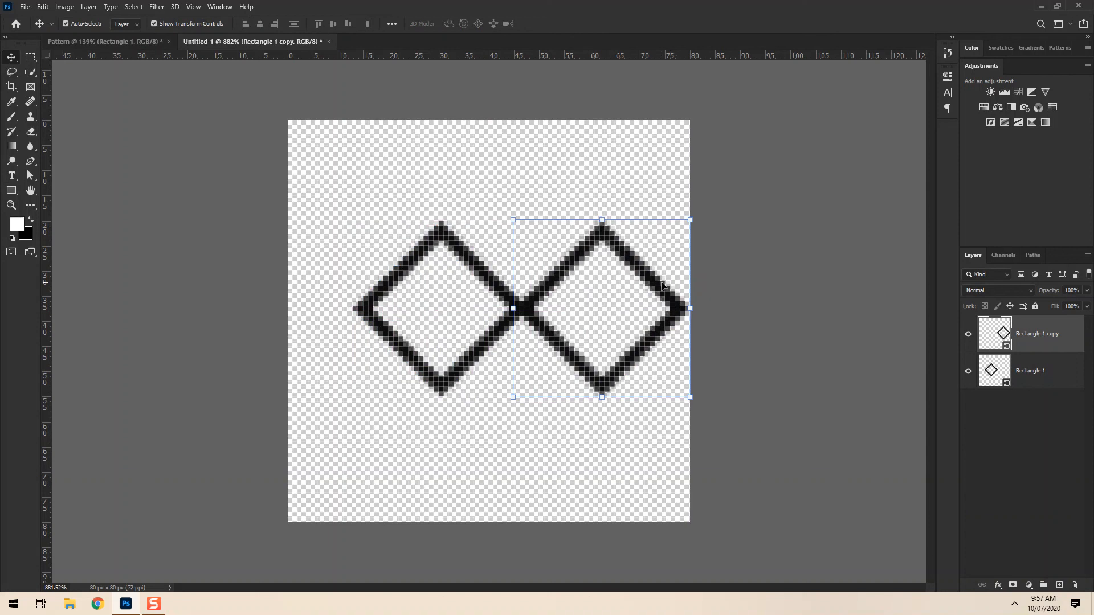
Select both diamonds, center them horizontally on the tile and enlarge them almost to the tile's full width.
{"action": "left_click", "coordinate": [496, 340], "text": "shift"}
{"action": "left_click_drag", "start_coordinate": [522, 316], "coordinate": [489, 313]}
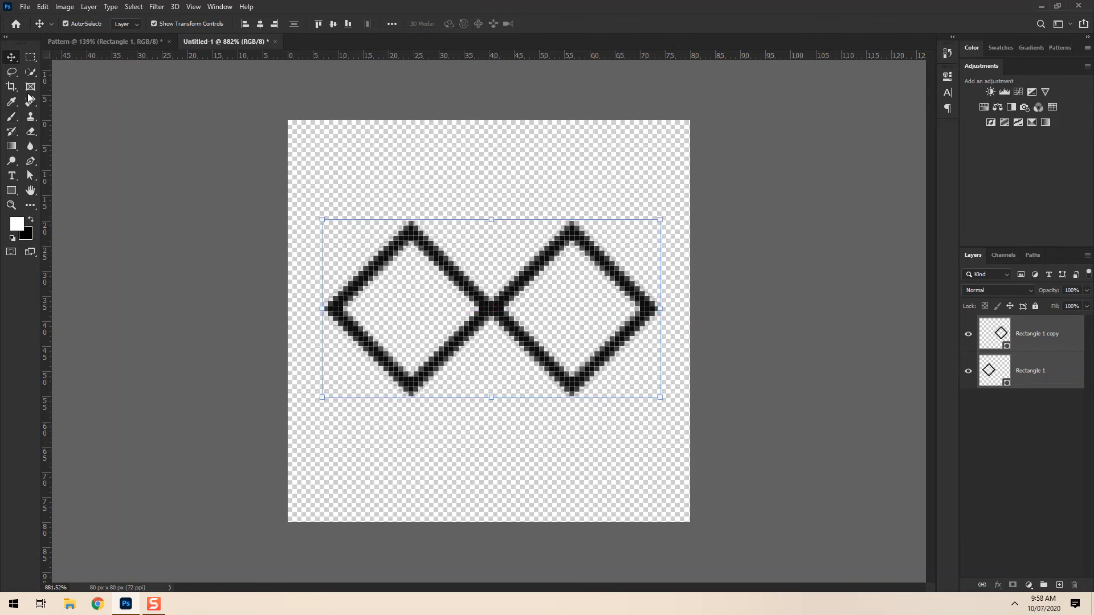
{"action": "left_click_drag", "start_coordinate": [666, 219], "coordinate": [688, 204]}
{"action": "key", "text": "Return"}
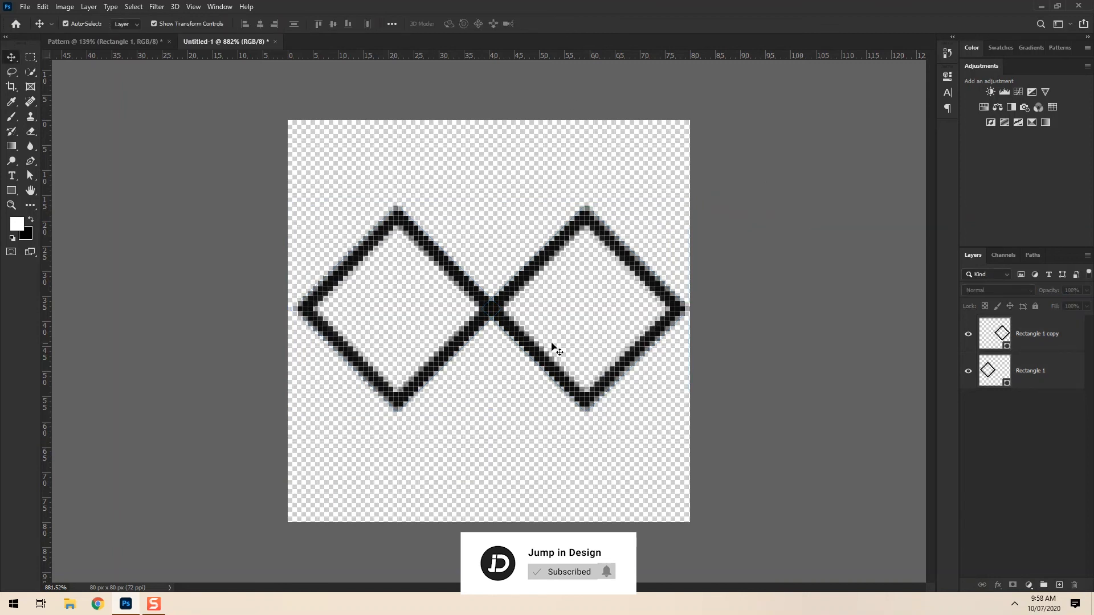
Shift the right diamond slightly away from the left one and rescale the pair to span the tile's full width.
{"action": "left_click_drag", "start_coordinate": [534, 273], "coordinate": [545, 276]}
{"action": "left_click", "coordinate": [342, 276], "text": "shift"}
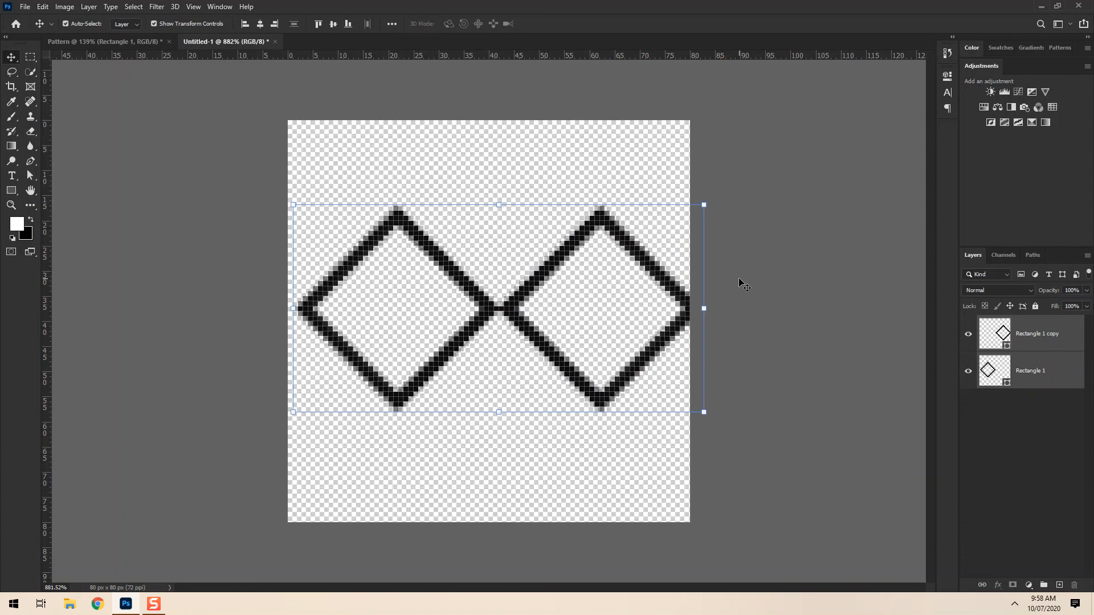
{"action": "left_click_drag", "start_coordinate": [708, 206], "coordinate": [696, 214]}
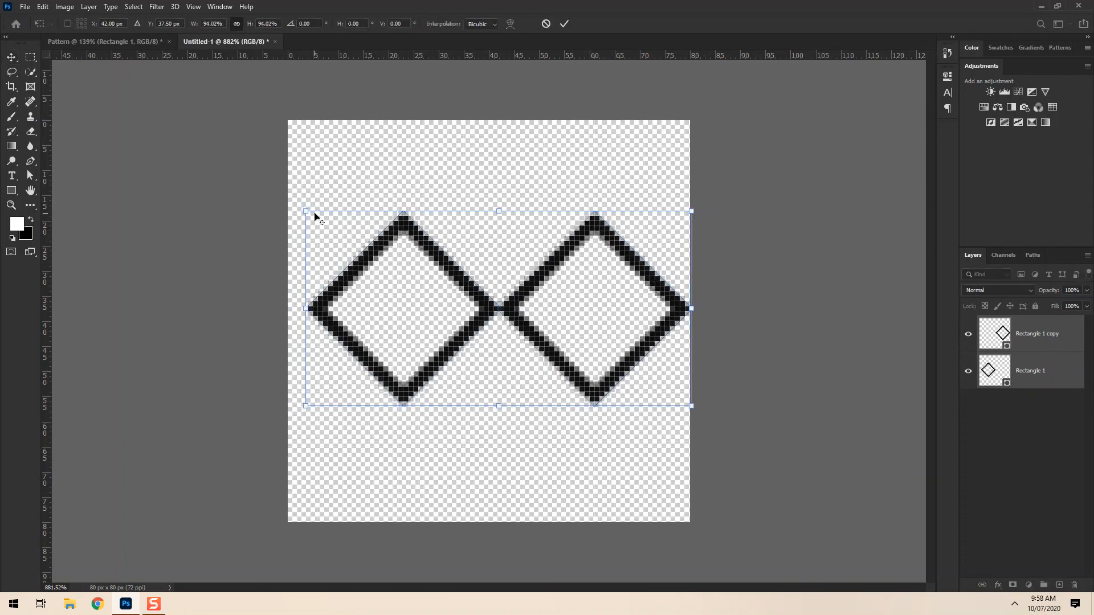
{"action": "left_click_drag", "start_coordinate": [305, 209], "coordinate": [290, 204]}
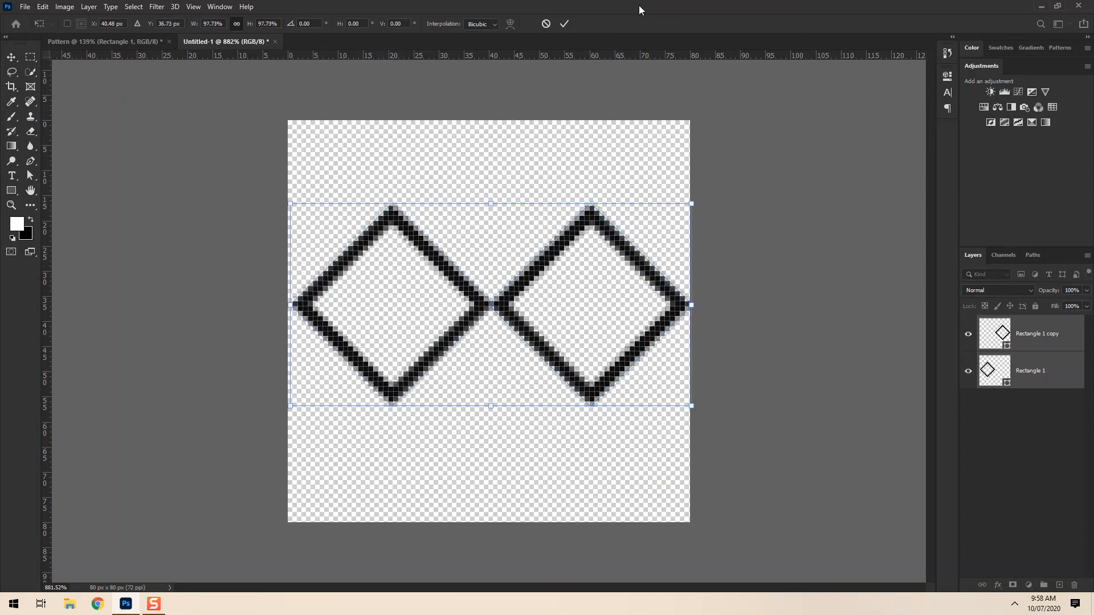
{"action": "left_click", "coordinate": [564, 23]}
Center the two diamonds vertically on the tile by aligning them to a full-canvas selection, and deselect.
{"action": "left_click", "coordinate": [133, 6]}
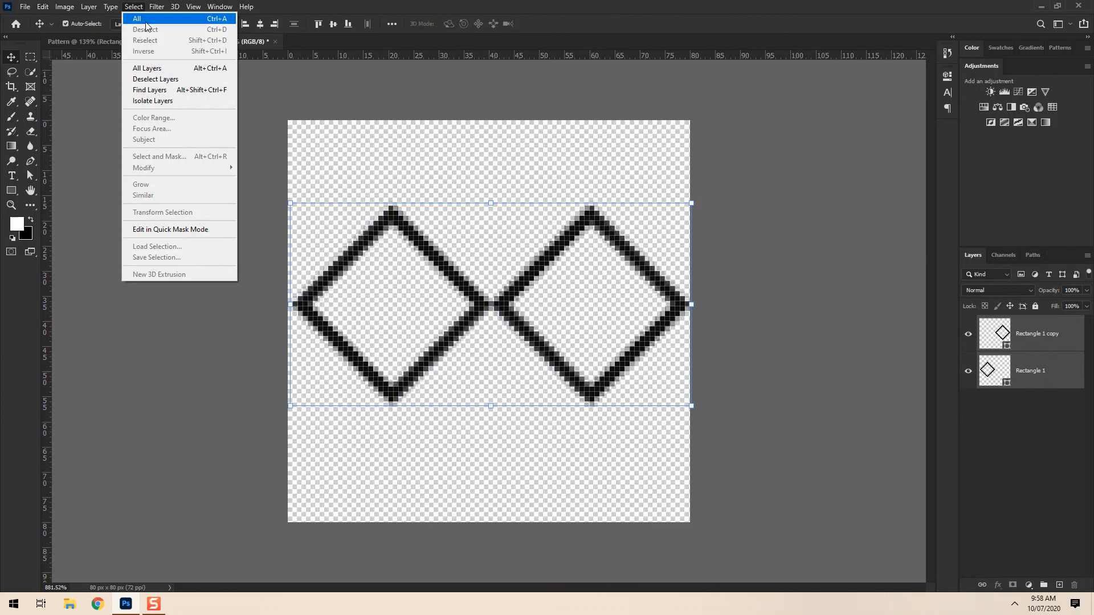
{"action": "left_click", "coordinate": [143, 16]}
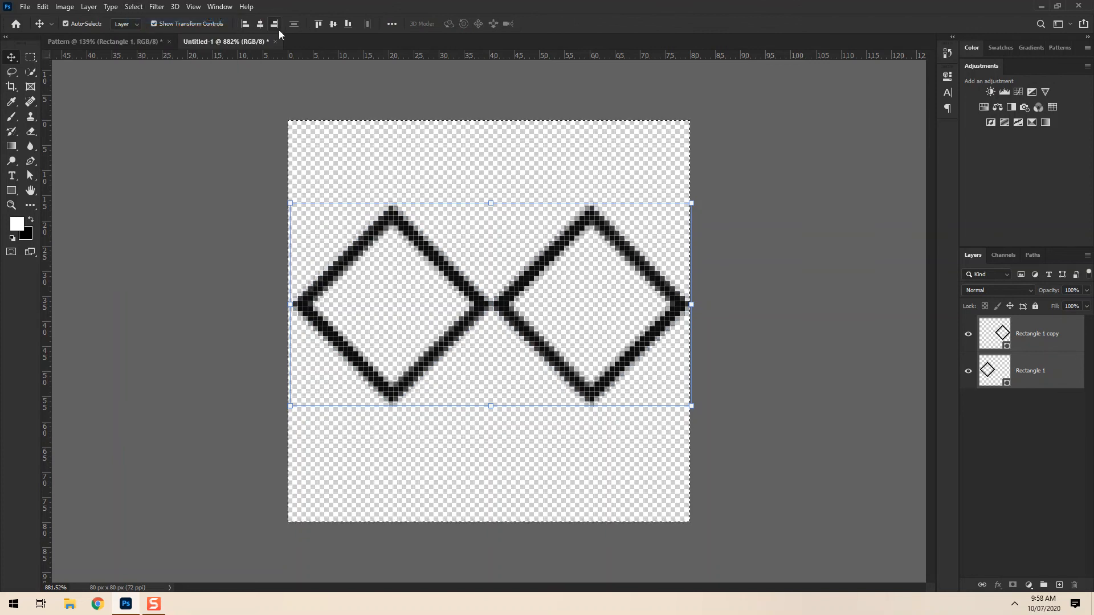
{"action": "left_click", "coordinate": [332, 25]}
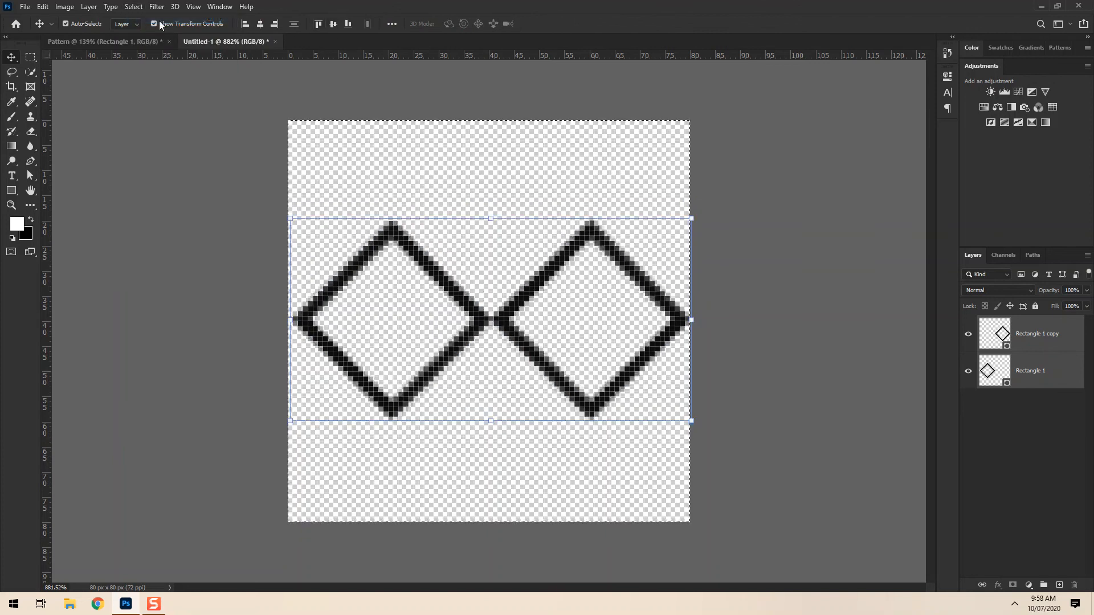
{"action": "left_click", "coordinate": [133, 7]}
{"action": "left_click", "coordinate": [145, 26]}
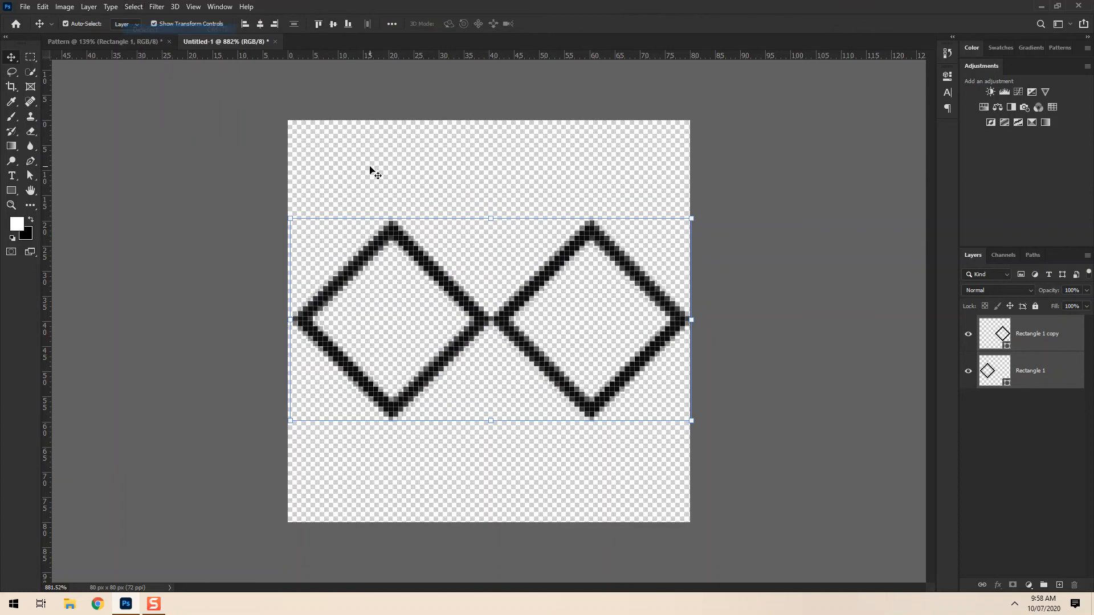
Crop the tile's top and bottom equally to a canvas of 80 x 66 px.
{"action": "left_click", "coordinate": [11, 88]}
{"action": "left_click_drag", "start_coordinate": [489, 119], "coordinate": [490, 149]}
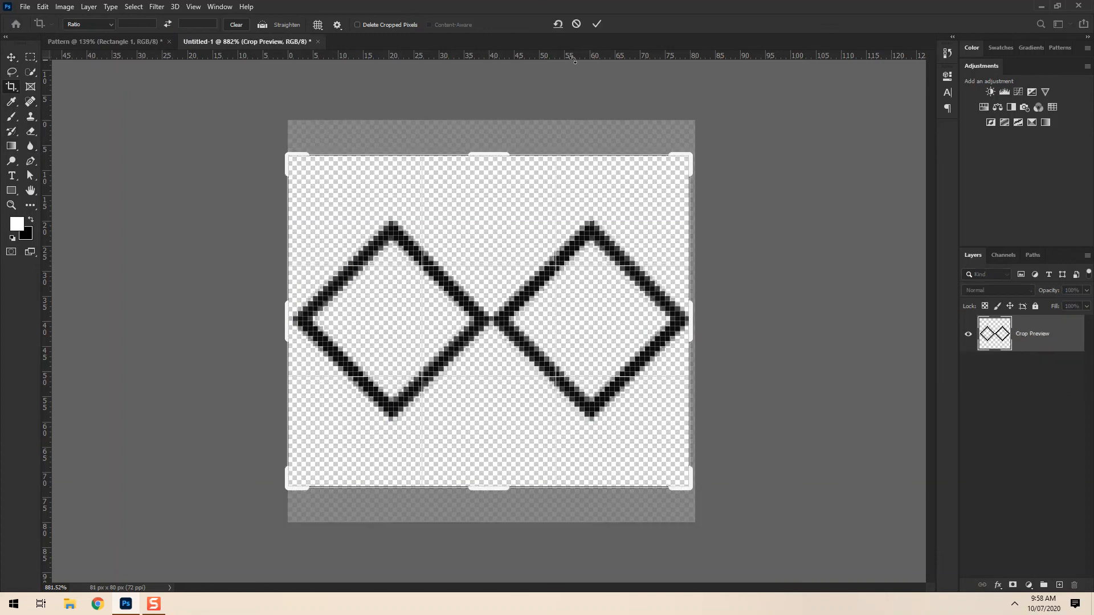
{"action": "left_click", "coordinate": [599, 23]}
Define the cropped diamond tile as a pattern named "Rec".
{"action": "left_click", "coordinate": [42, 7]}
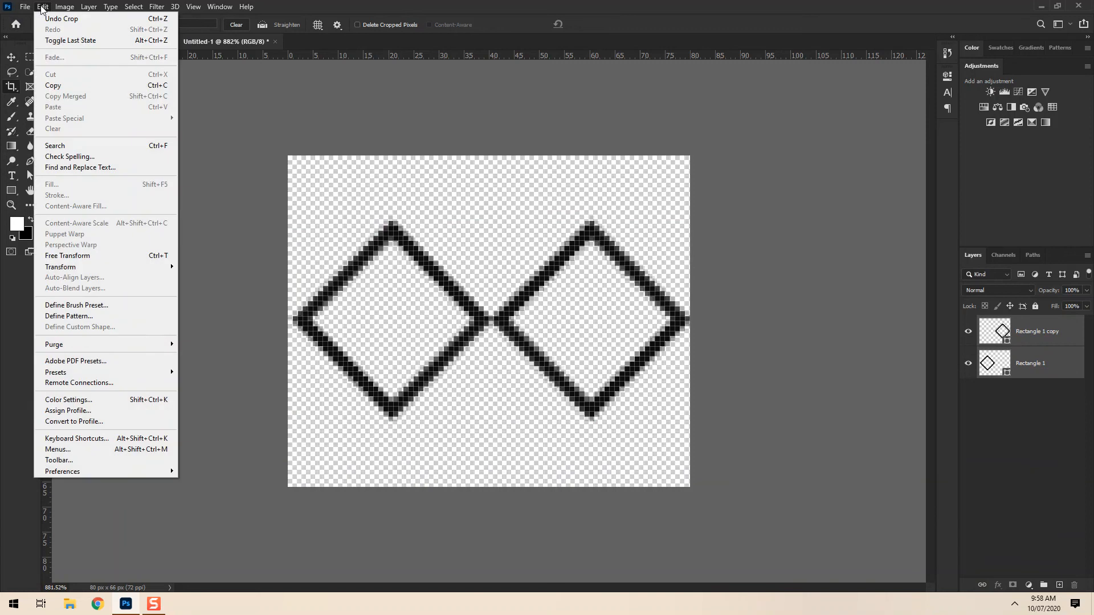
{"action": "left_click", "coordinate": [72, 317]}
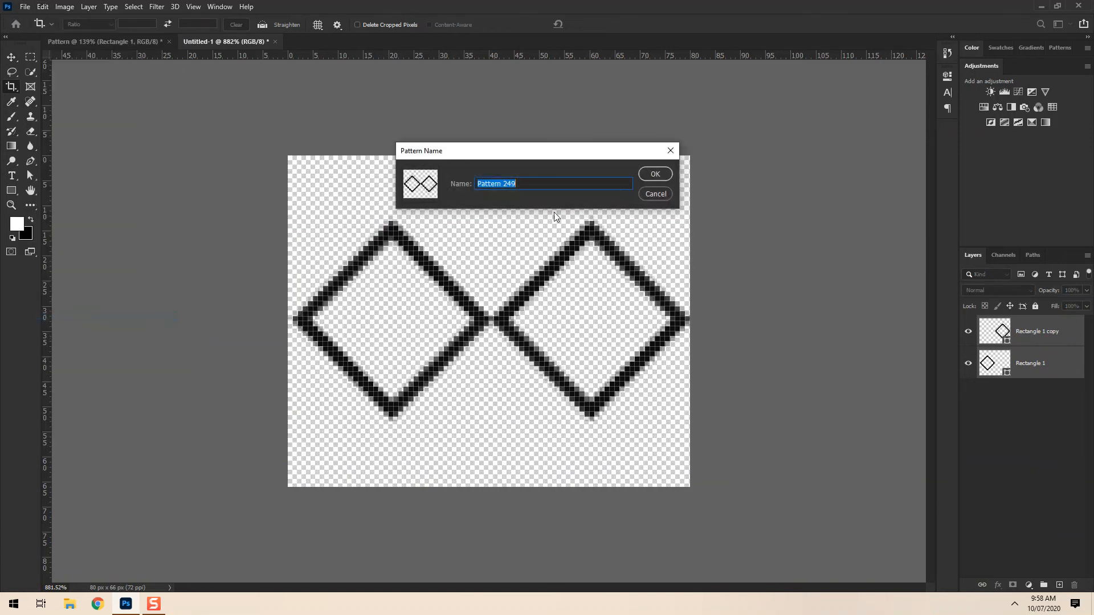
{"action": "type", "text": "Rec"}
{"action": "left_click", "coordinate": [653, 176]}
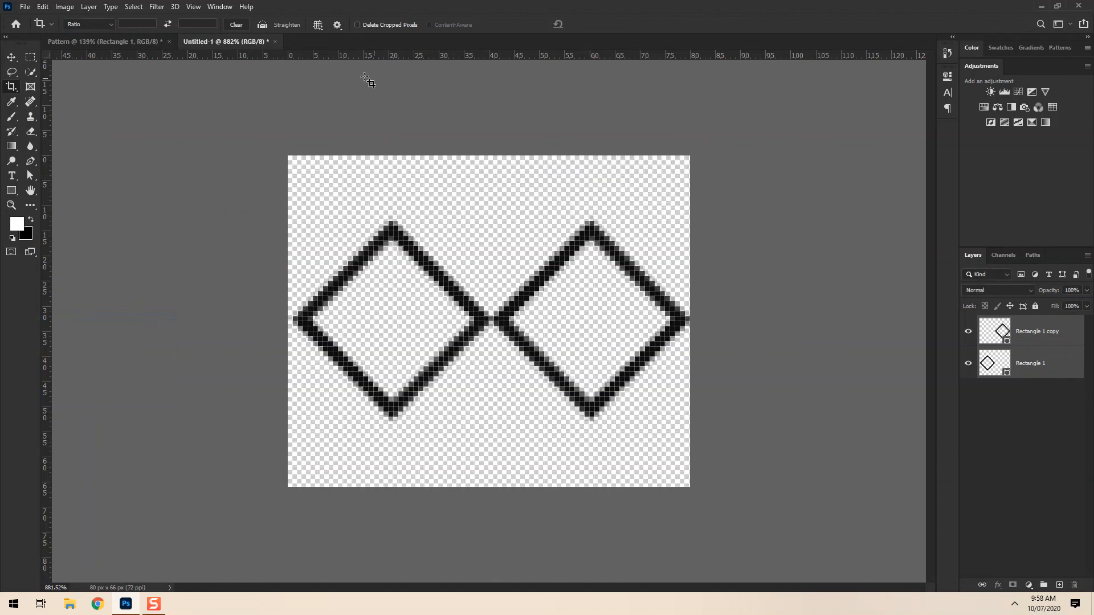
In the Pattern document, preview the new diamond pattern as the yellow rectangle's Pattern Overlay and cancel the layer style.
{"action": "left_click", "coordinate": [142, 44]}
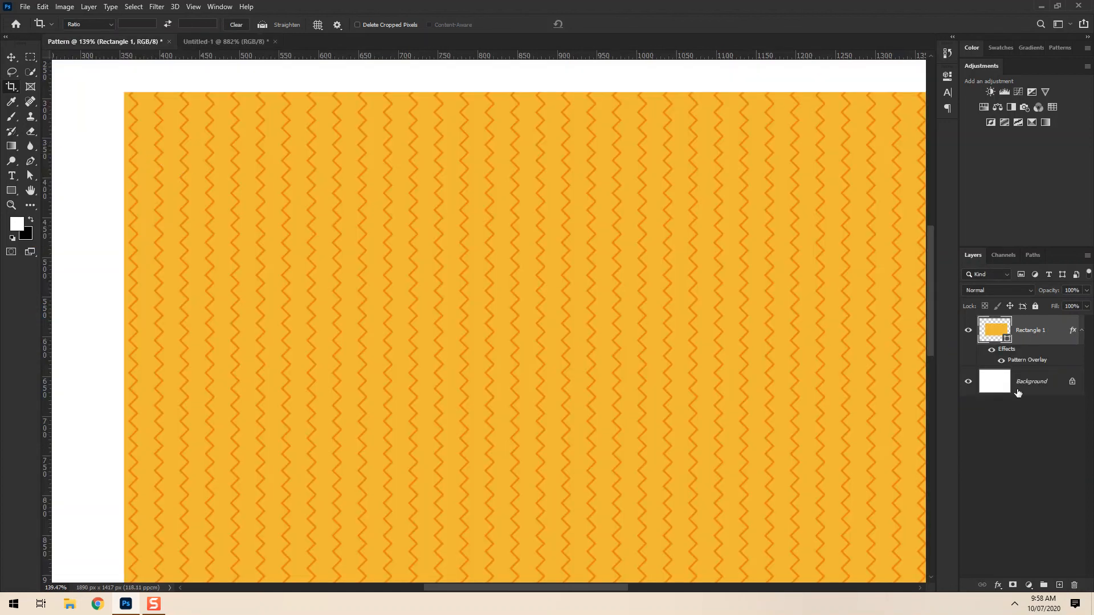
{"action": "double_click", "coordinate": [1026, 364]}
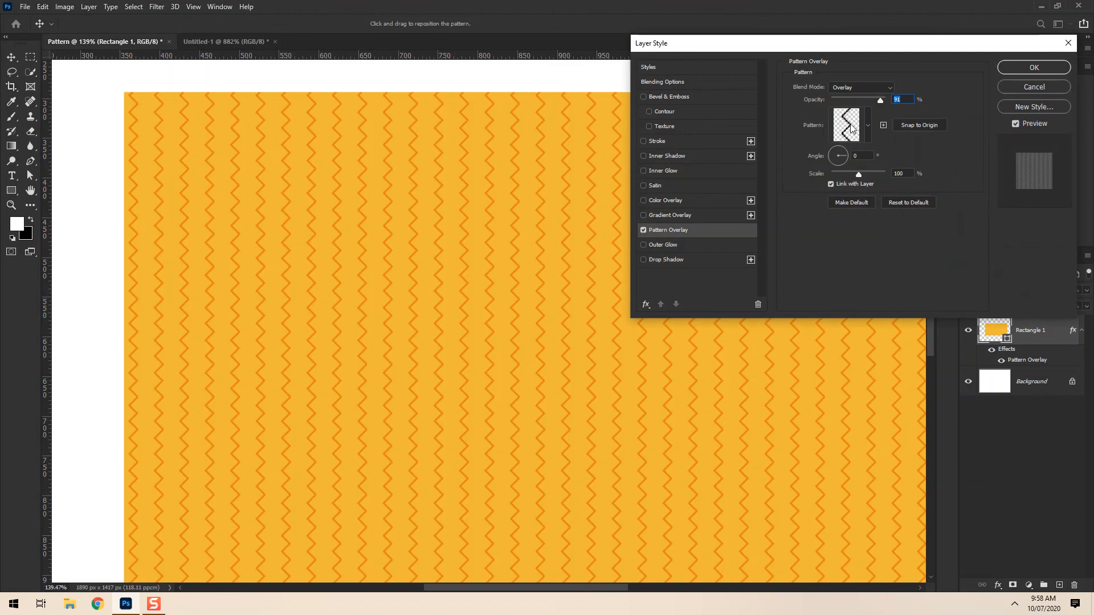
{"action": "left_click", "coordinate": [867, 125]}
{"action": "left_click", "coordinate": [841, 228]}
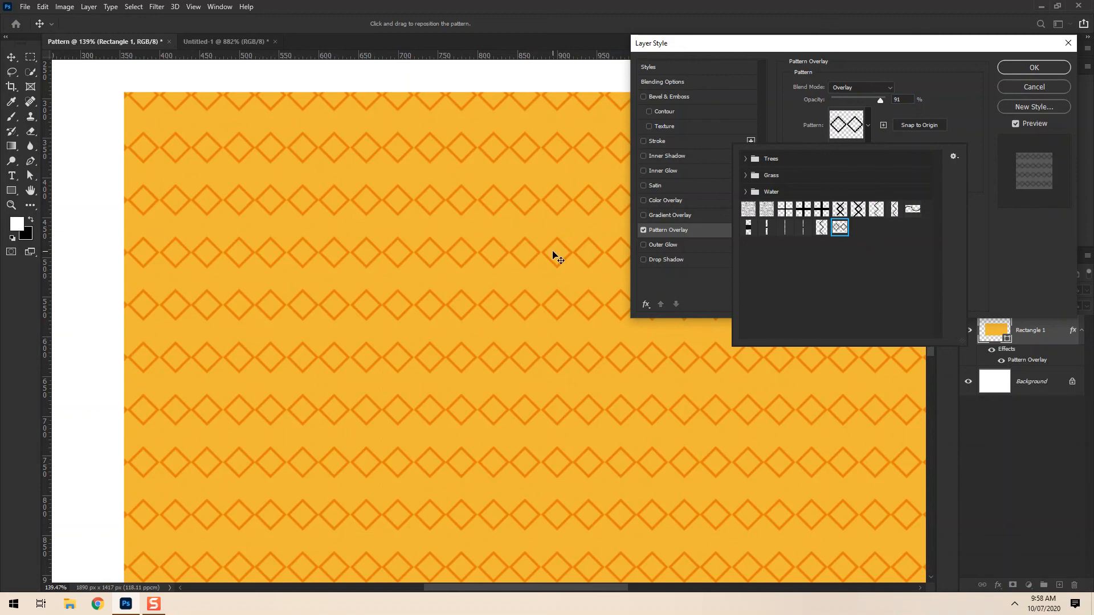
{"action": "left_click", "coordinate": [1032, 86]}
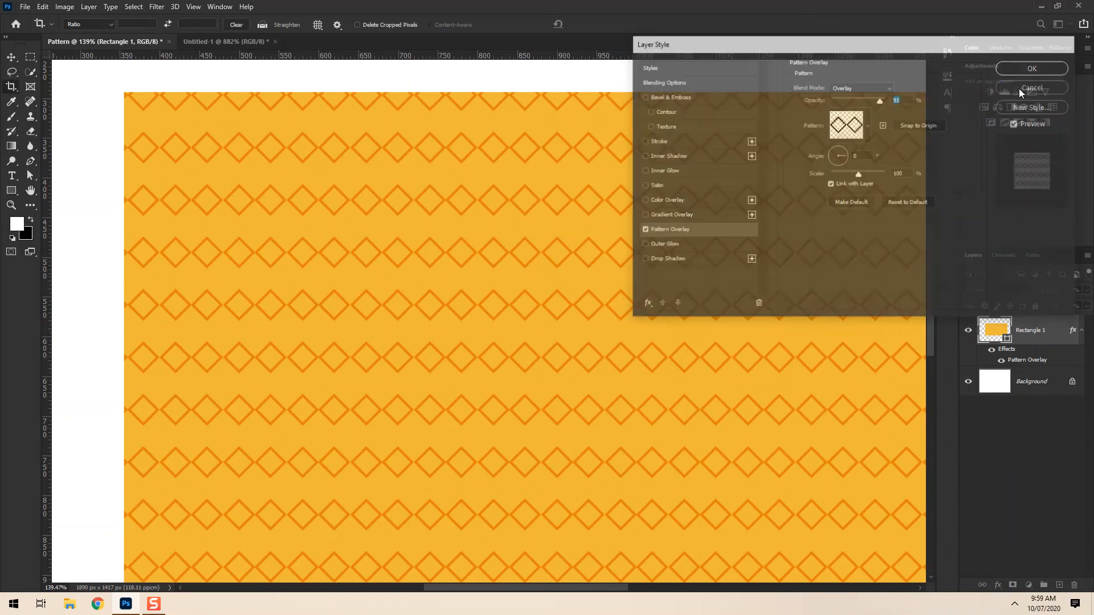
In the tile document, scale the right diamond down to about 76.65% and move it to the middle, overlapping the large diamond.
{"action": "left_click", "coordinate": [224, 41]}
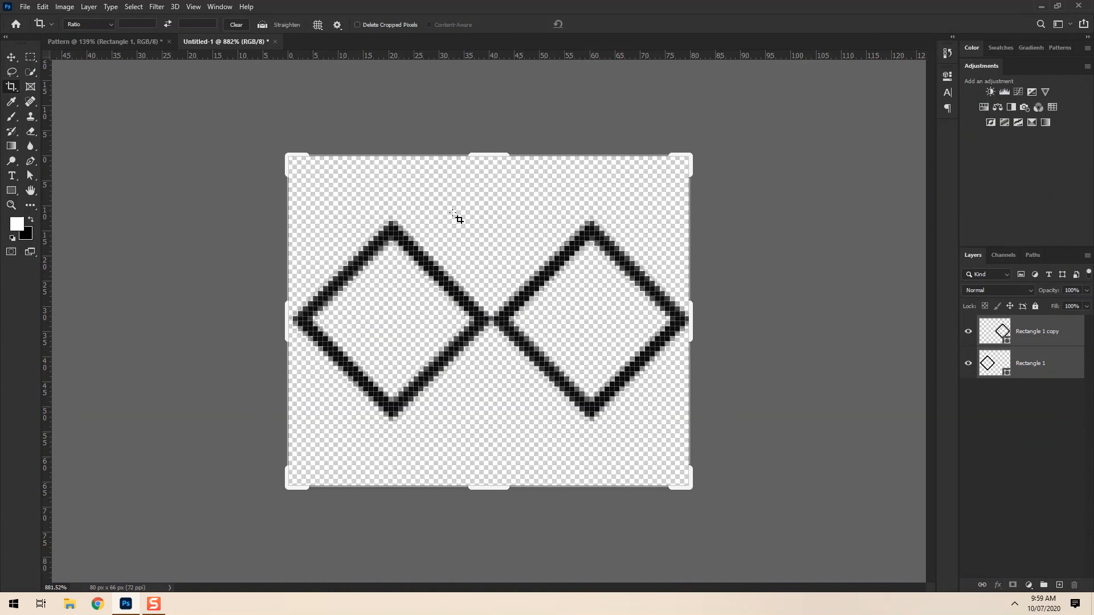
{"action": "left_click", "coordinate": [11, 61]}
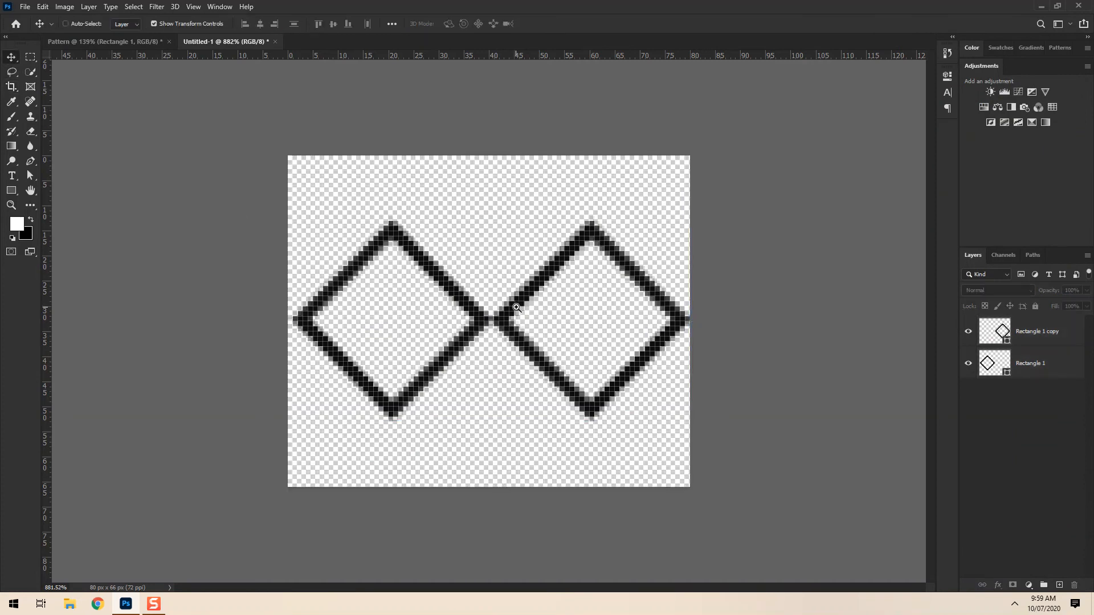
{"action": "scroll", "coordinate": [490, 304], "scroll_direction": "up", "scroll_amount": 2}
{"action": "left_click", "coordinate": [530, 295]}
{"action": "left_click_drag", "start_coordinate": [715, 207], "coordinate": [688, 234]}
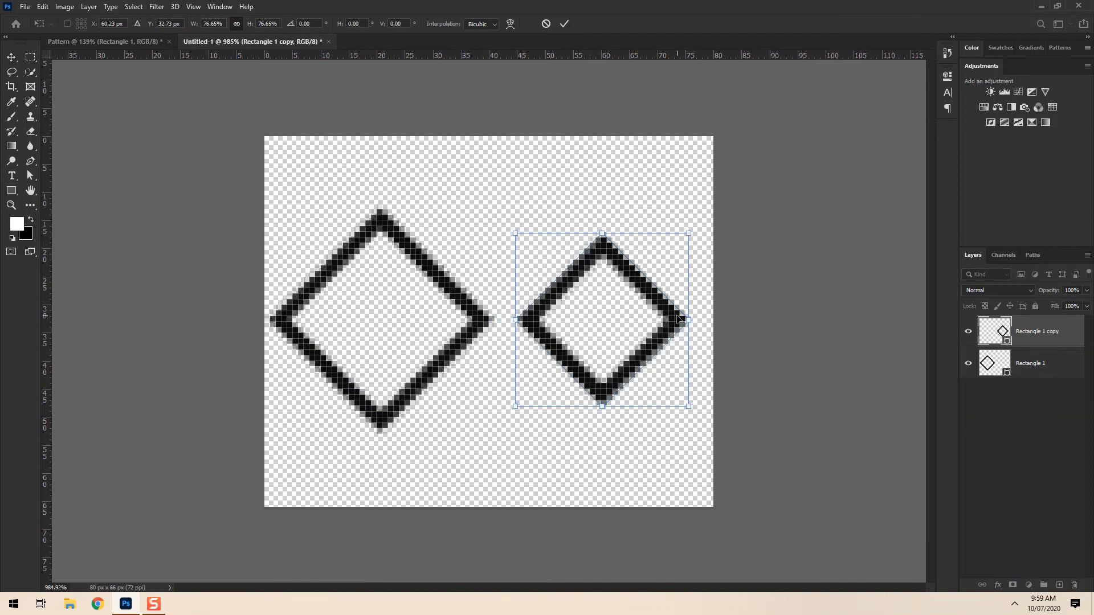
{"action": "left_click_drag", "start_coordinate": [674, 319], "coordinate": [641, 320]}
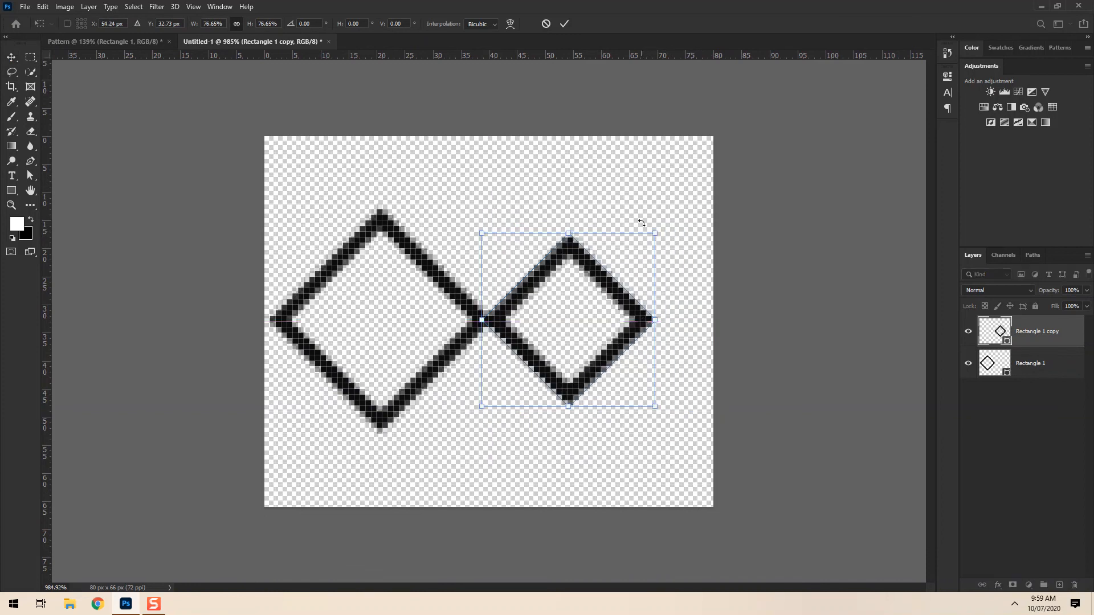
{"action": "left_click", "coordinate": [563, 24]}
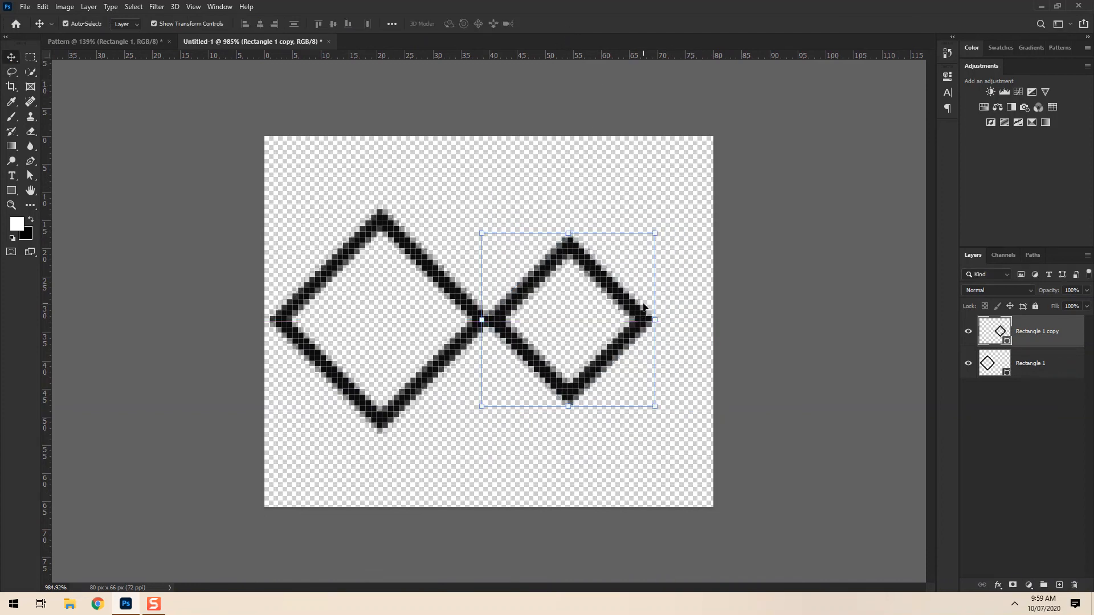
{"action": "left_click_drag", "start_coordinate": [623, 293], "coordinate": [550, 294]}
Duplicate the large diamond onto the tile's right half, and scale all three diamonds together to span exactly the canvas width.
{"action": "left_click_drag", "start_coordinate": [298, 295], "coordinate": [530, 296]}
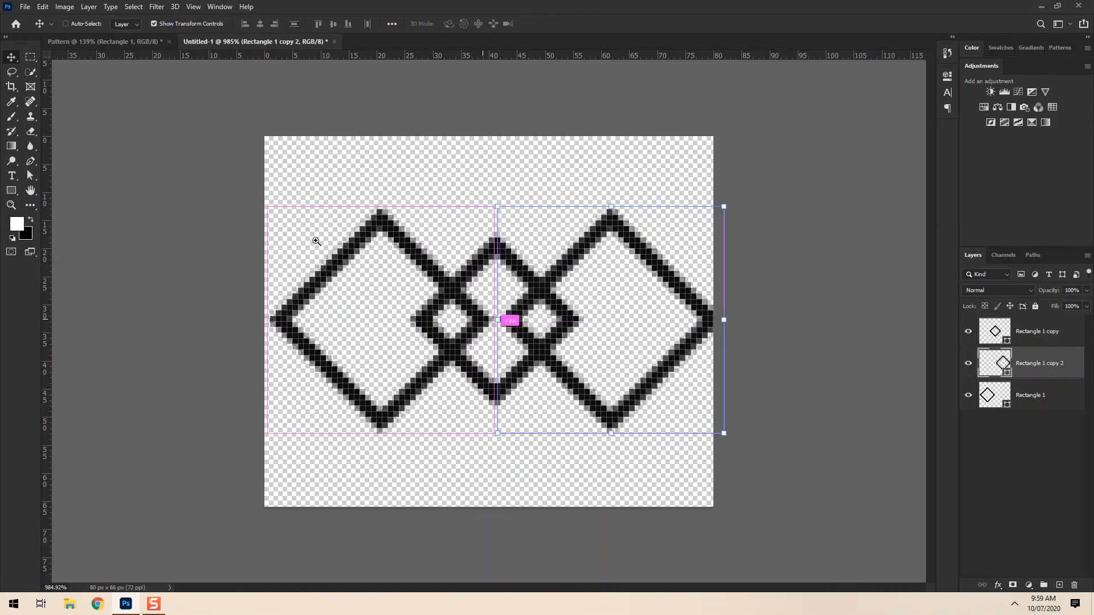
{"action": "left_click_drag", "start_coordinate": [308, 171], "coordinate": [586, 359]}
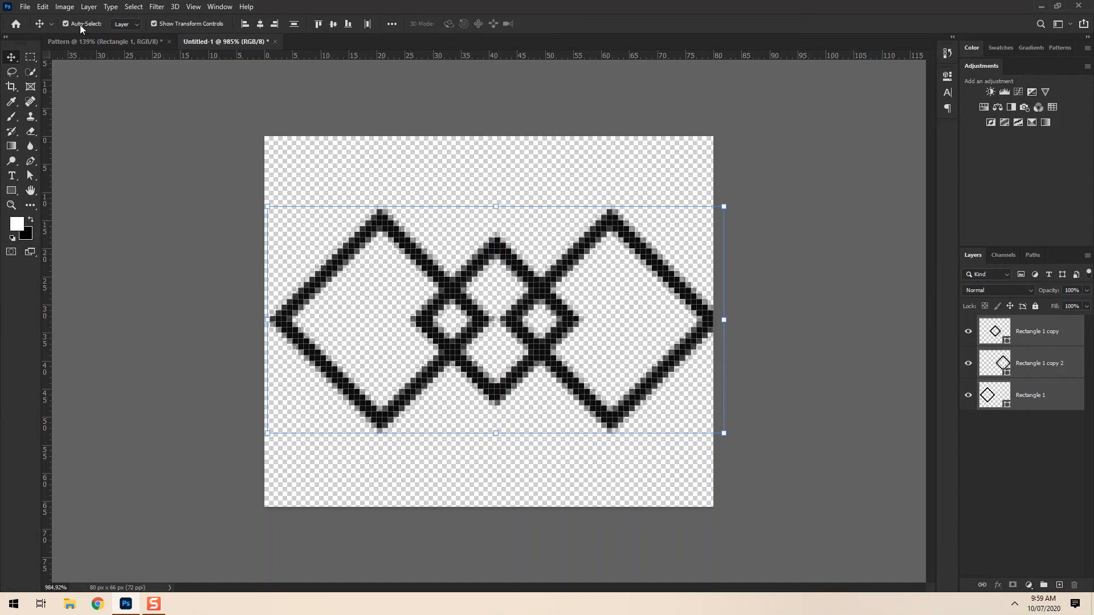
{"action": "left_click", "coordinate": [724, 207]}
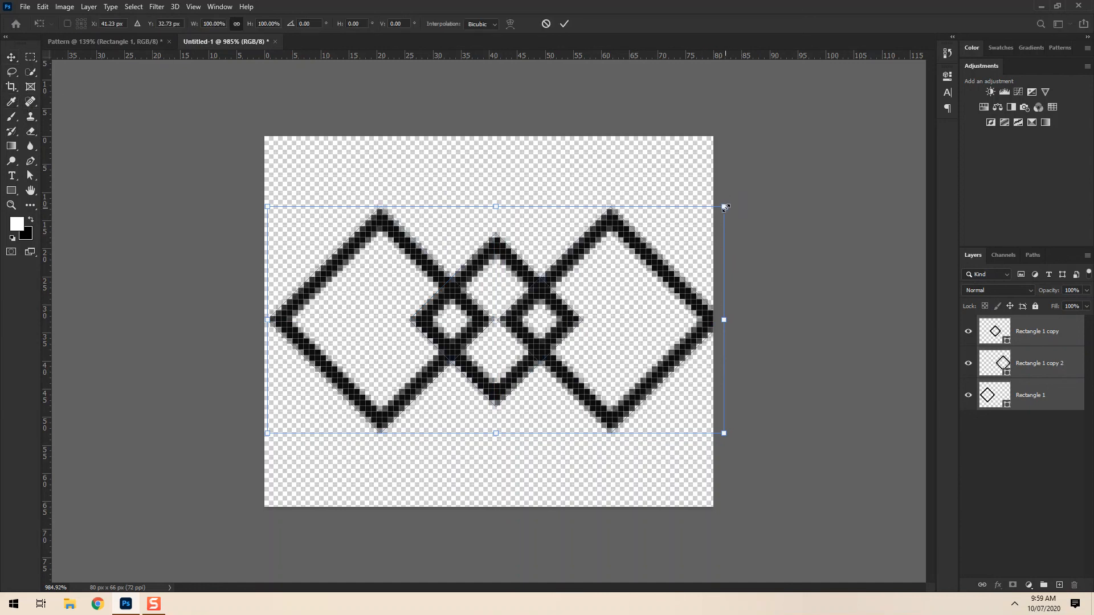
{"action": "left_click_drag", "start_coordinate": [726, 205], "coordinate": [715, 211]}
{"action": "left_click", "coordinate": [564, 23]}
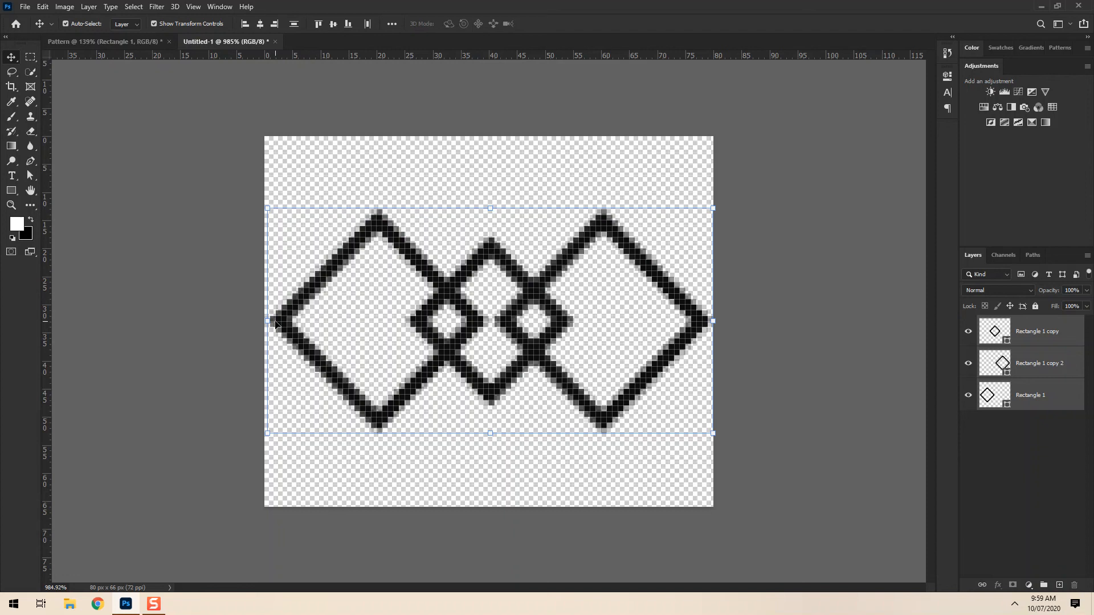
{"action": "left_click_drag", "start_coordinate": [271, 322], "coordinate": [267, 322]}
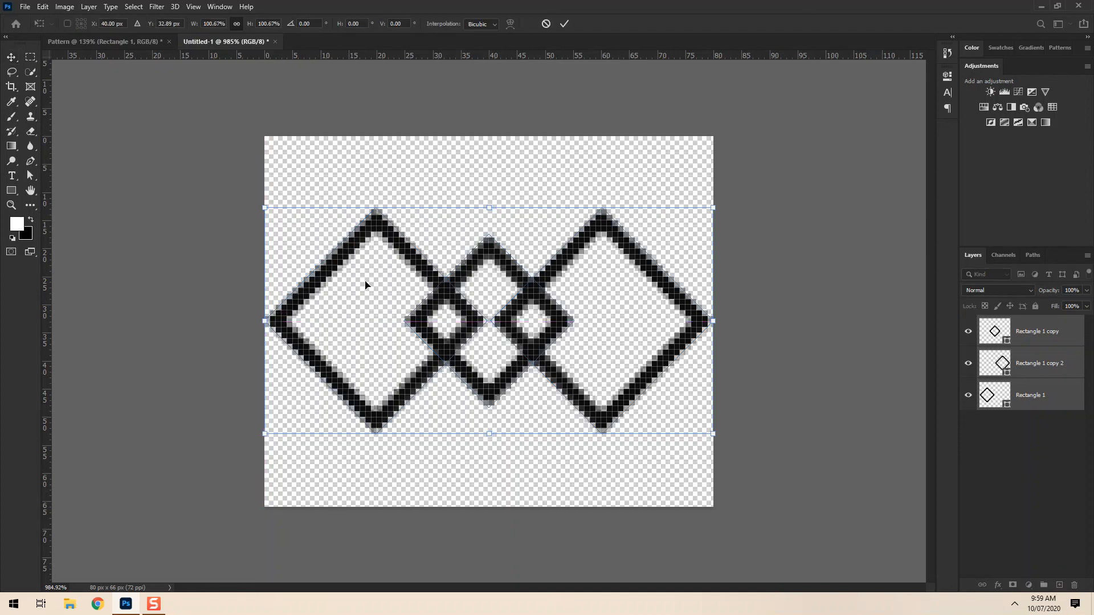
{"action": "left_click", "coordinate": [564, 23]}
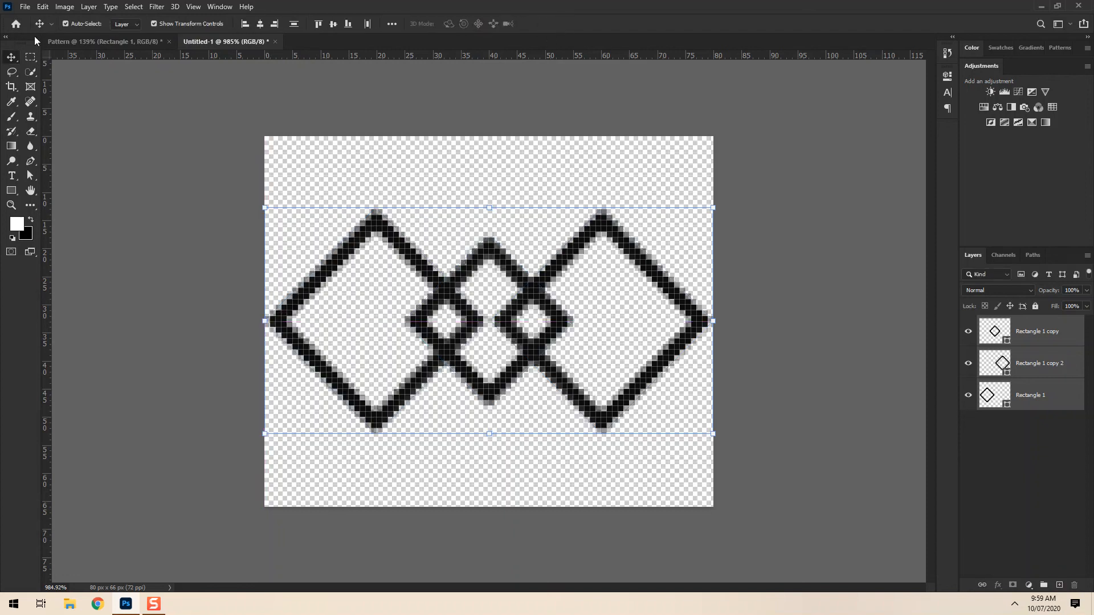
Define the overlapping three-diamond tile as a new pattern, keeping the suggested name.
{"action": "left_click", "coordinate": [43, 7]}
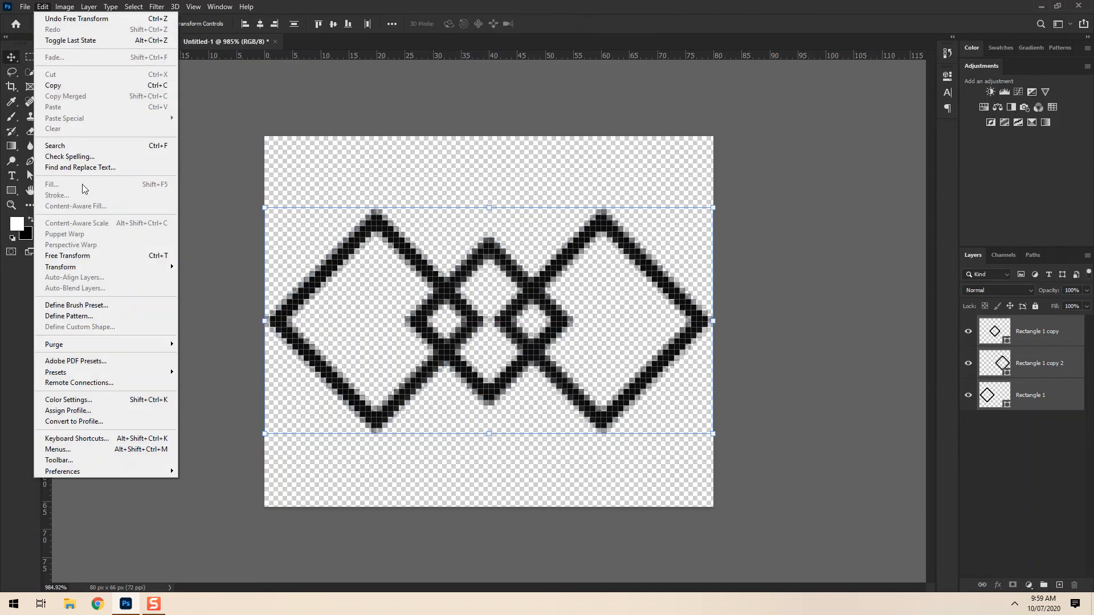
{"action": "left_click", "coordinate": [72, 315]}
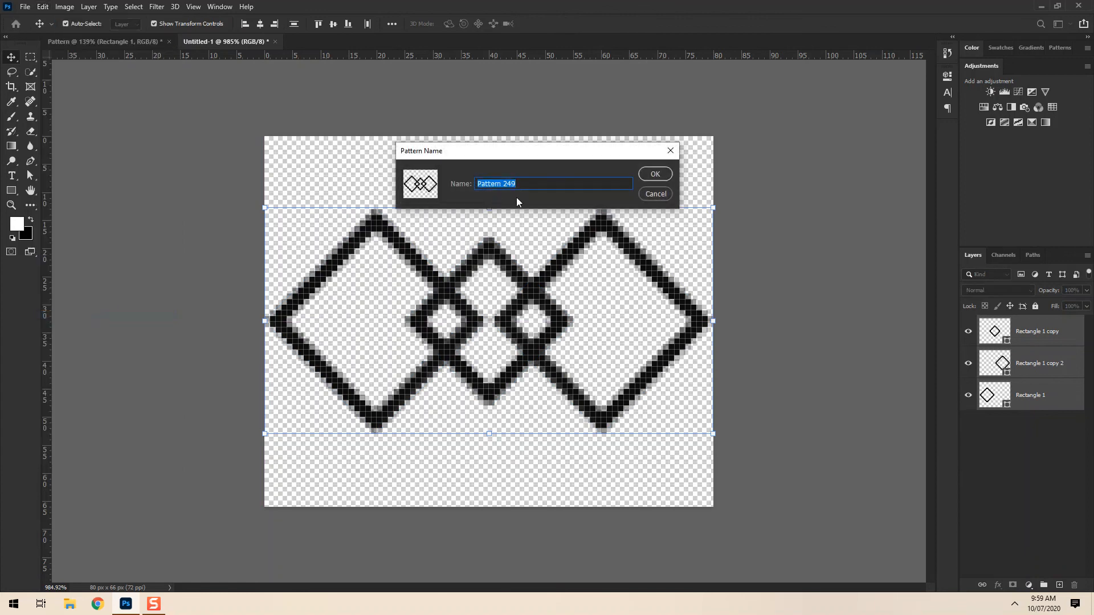
{"action": "left_click", "coordinate": [655, 175]}
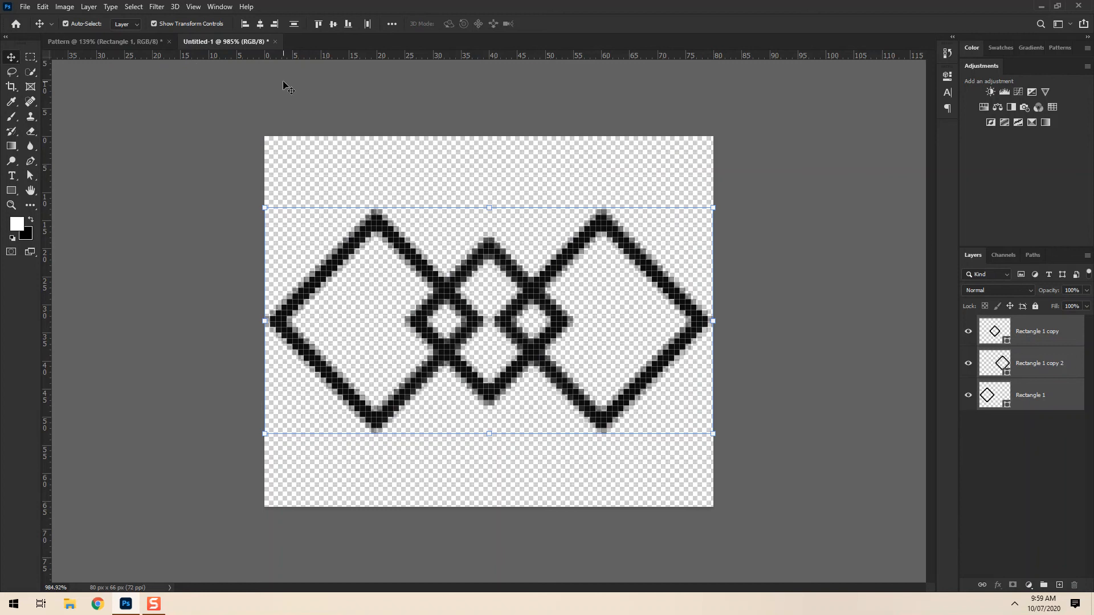
In the Pattern document, set the yellow rectangle's Pattern Overlay to the new three-diamond pattern.
{"action": "left_click", "coordinate": [106, 41]}
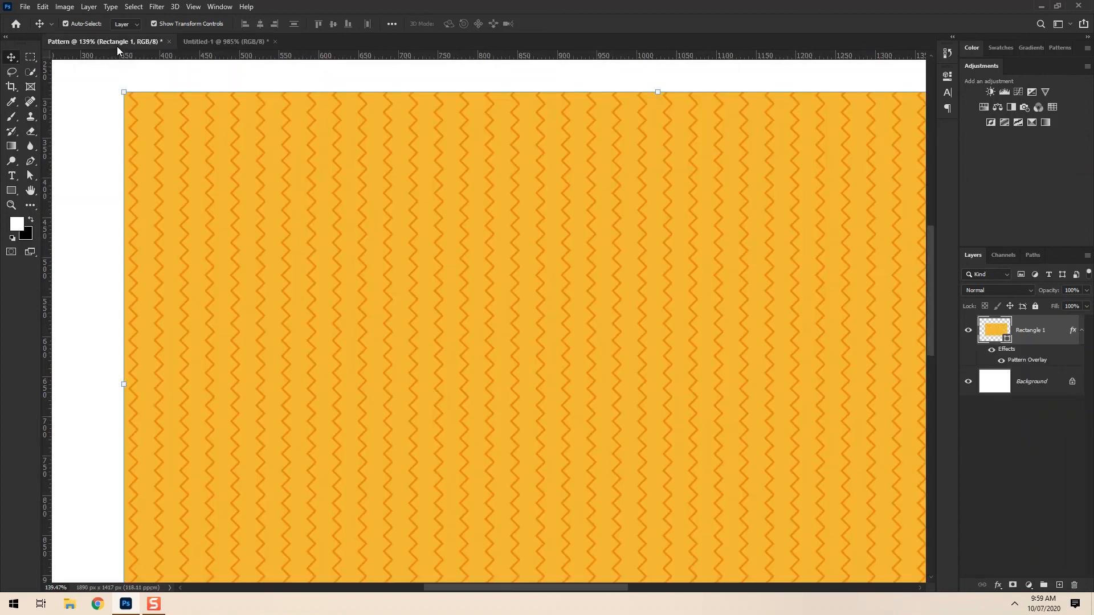
{"action": "double_click", "coordinate": [1026, 359]}
{"action": "left_click", "coordinate": [868, 136]}
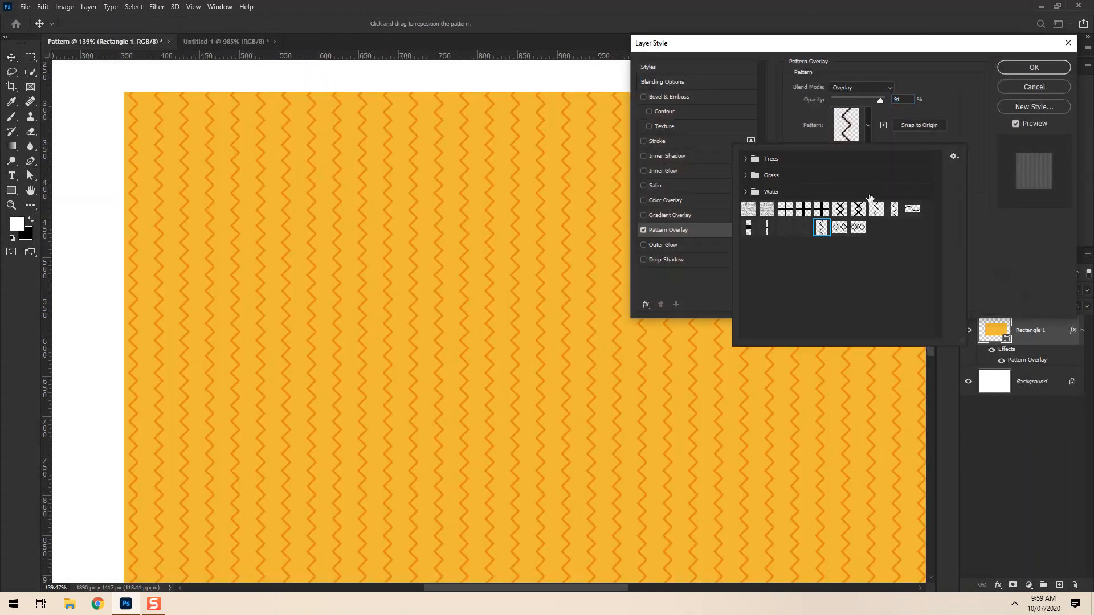
{"action": "left_click", "coordinate": [859, 228]}
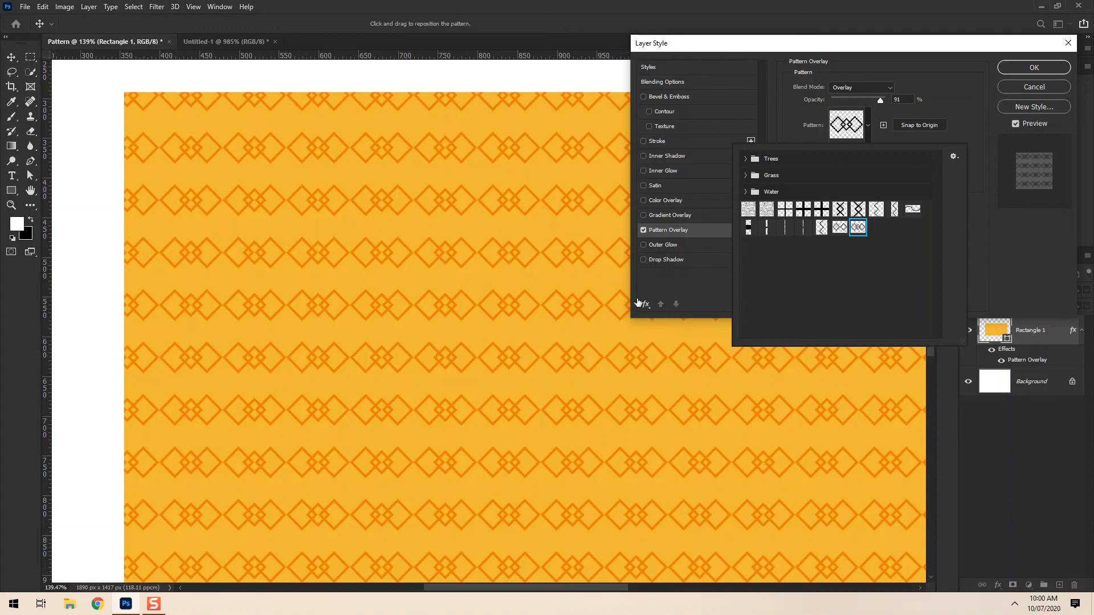
{"action": "left_click_drag", "start_coordinate": [774, 48], "coordinate": [670, 54]}
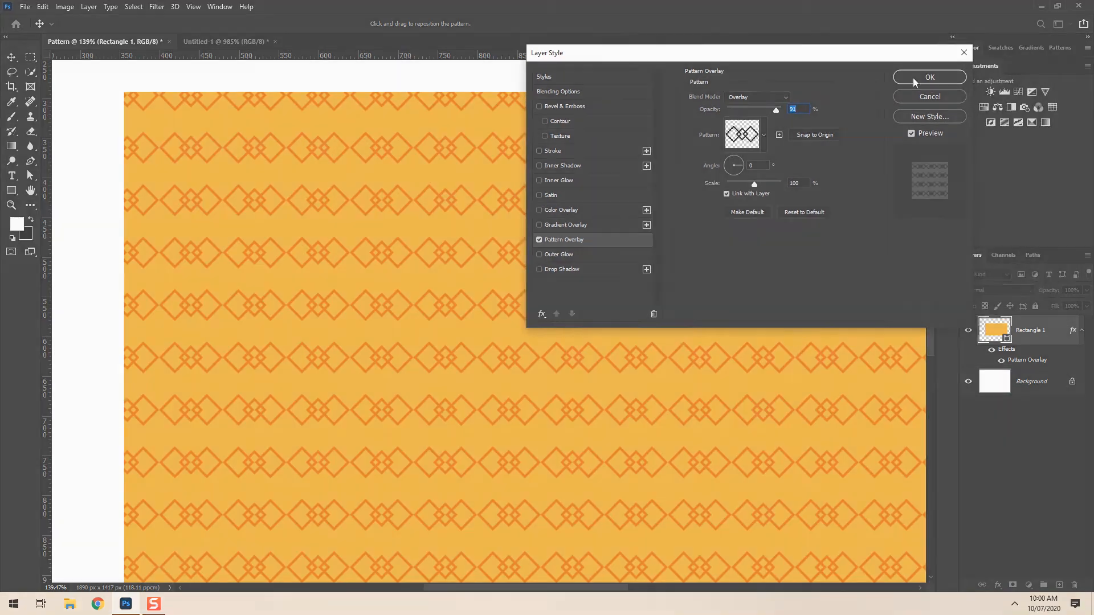